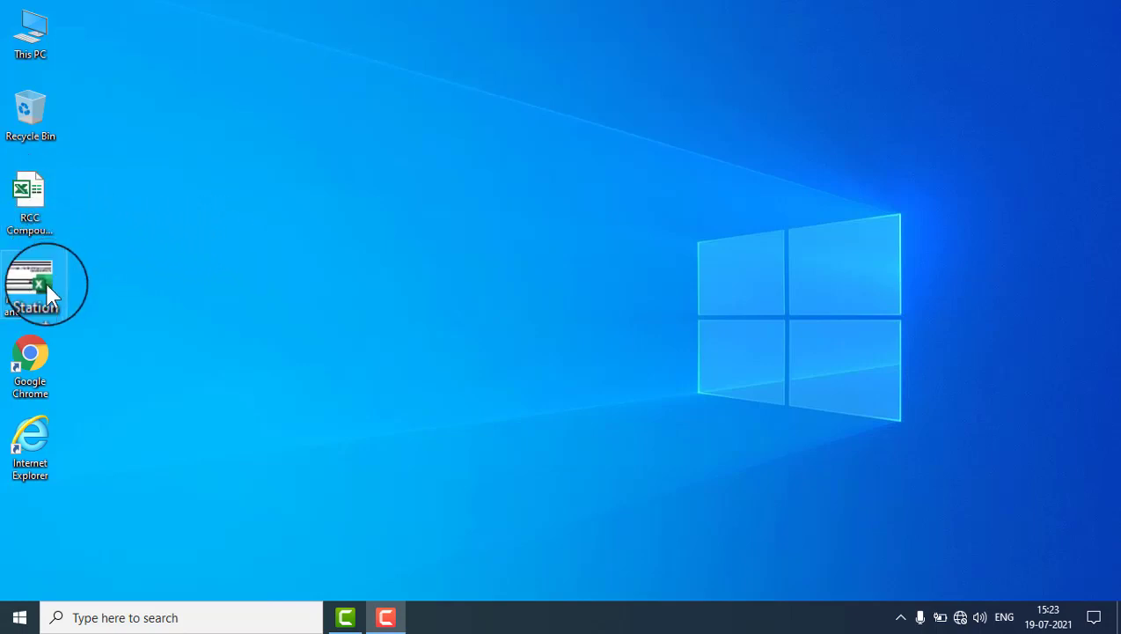
Open the RCC Compound Wall 10.0 Lakh 2020-21 workbook from the desktop.
double_click(40, 190)
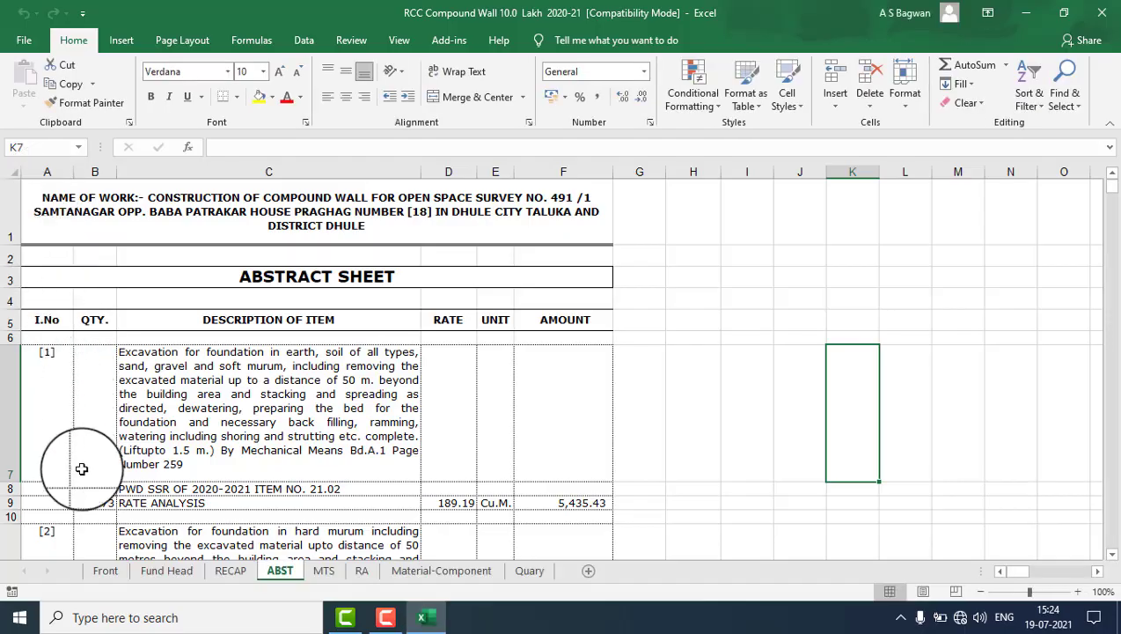
Browse the Front, Fund Head, RECAP, ABST and MTS sheets.
left_click(103, 569)
scroll(260, 396, "up", 3)
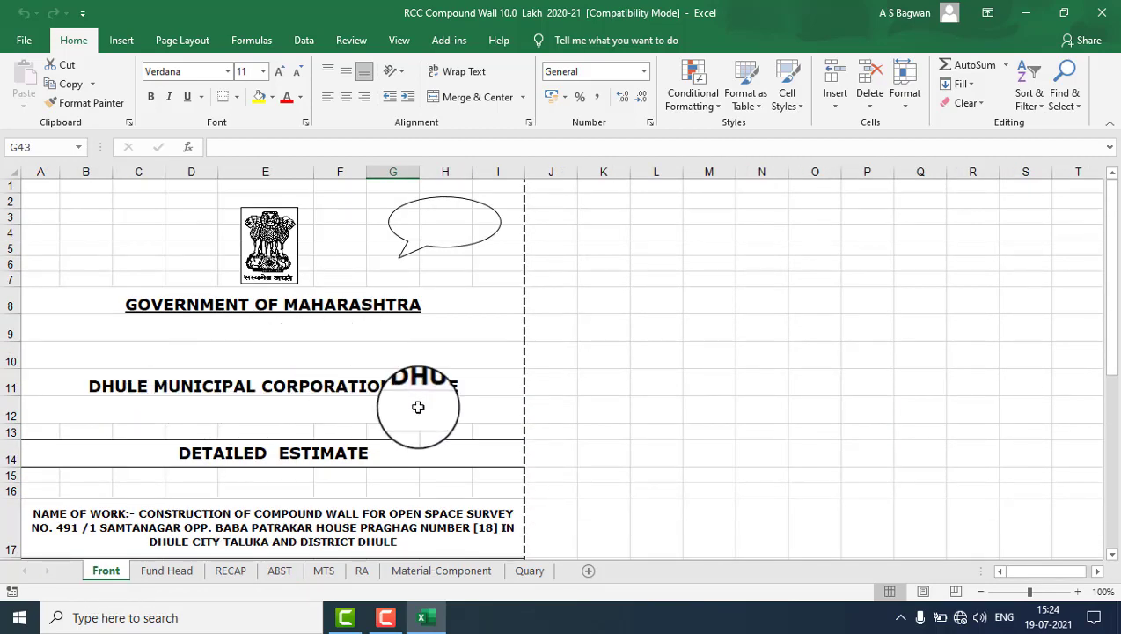
scroll(369, 476, "down", 1)
left_click(166, 572)
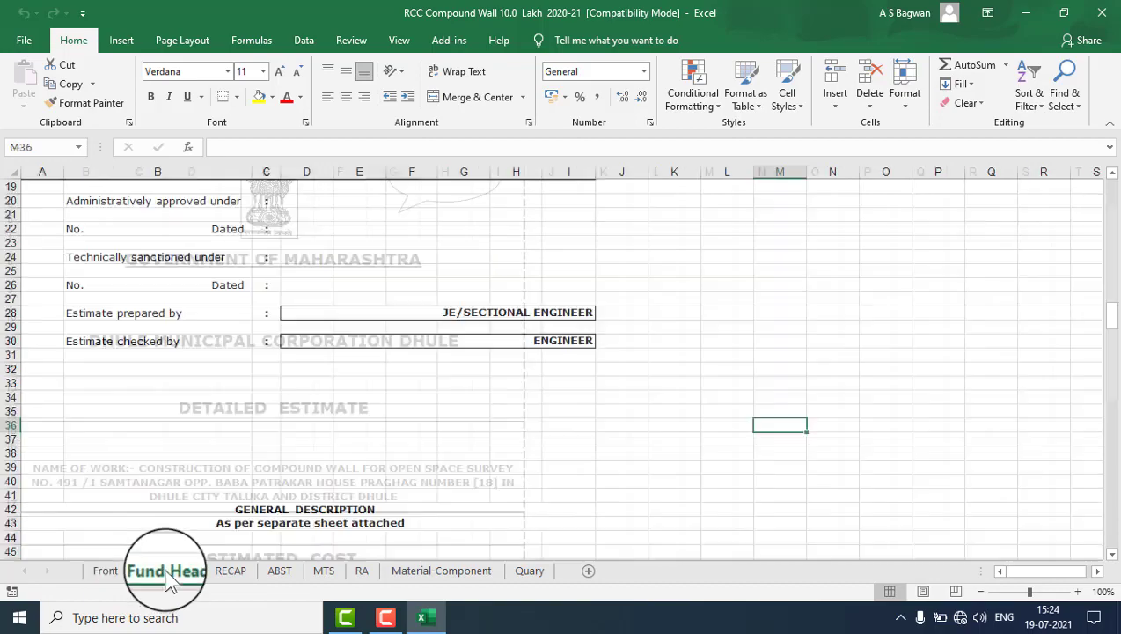
scroll(364, 383, "up", 2)
scroll(375, 475, "up", 4)
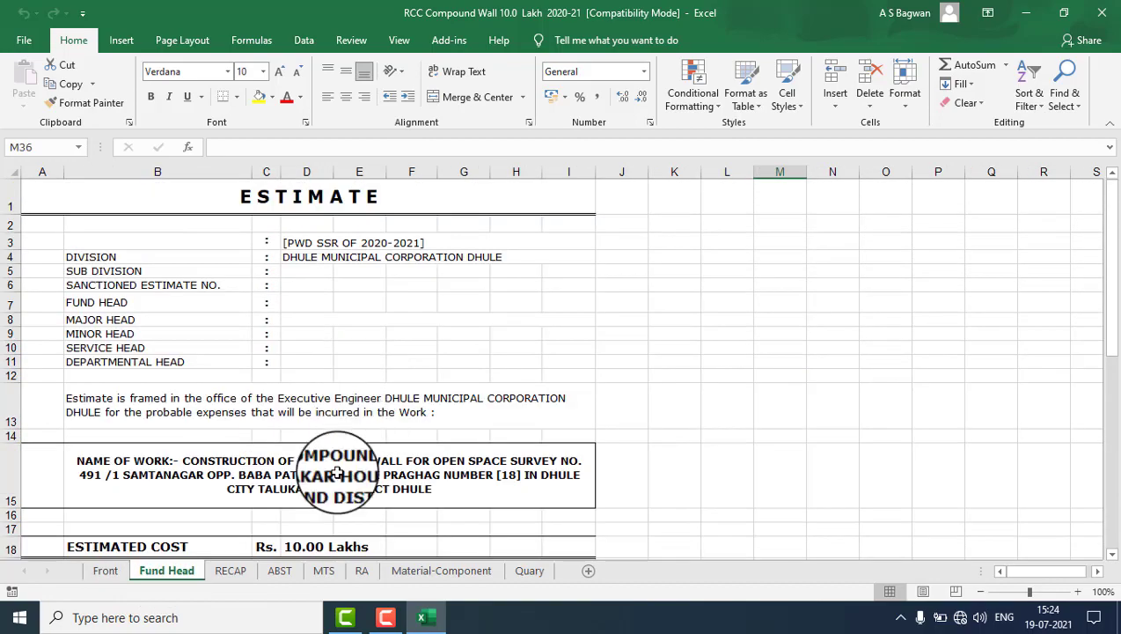
left_click(232, 574)
left_click(279, 571)
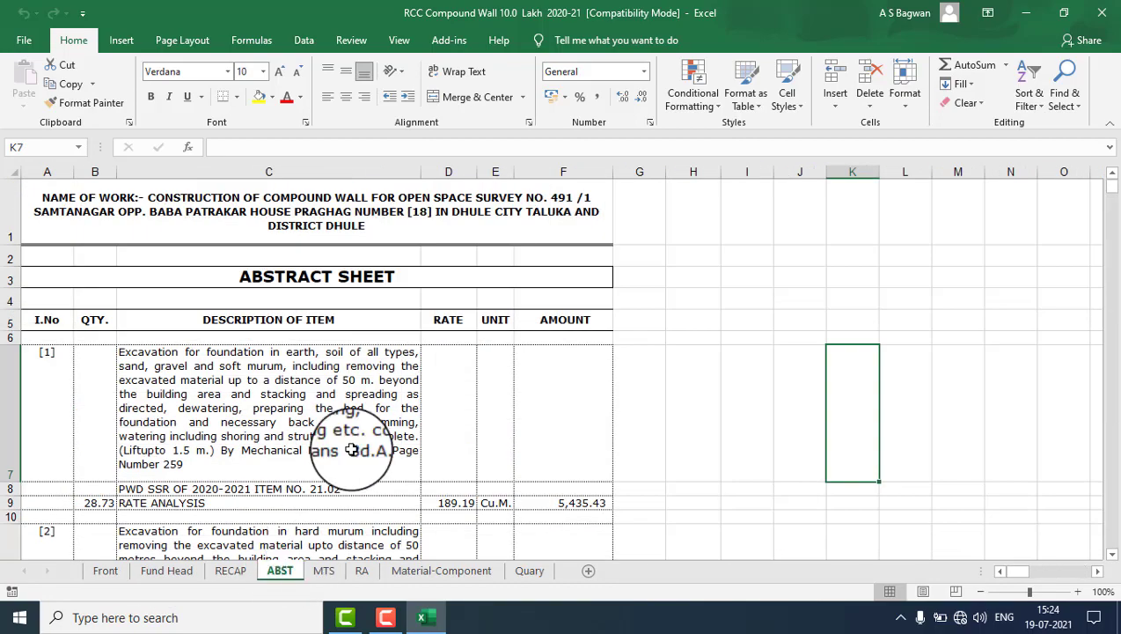
left_click(324, 570)
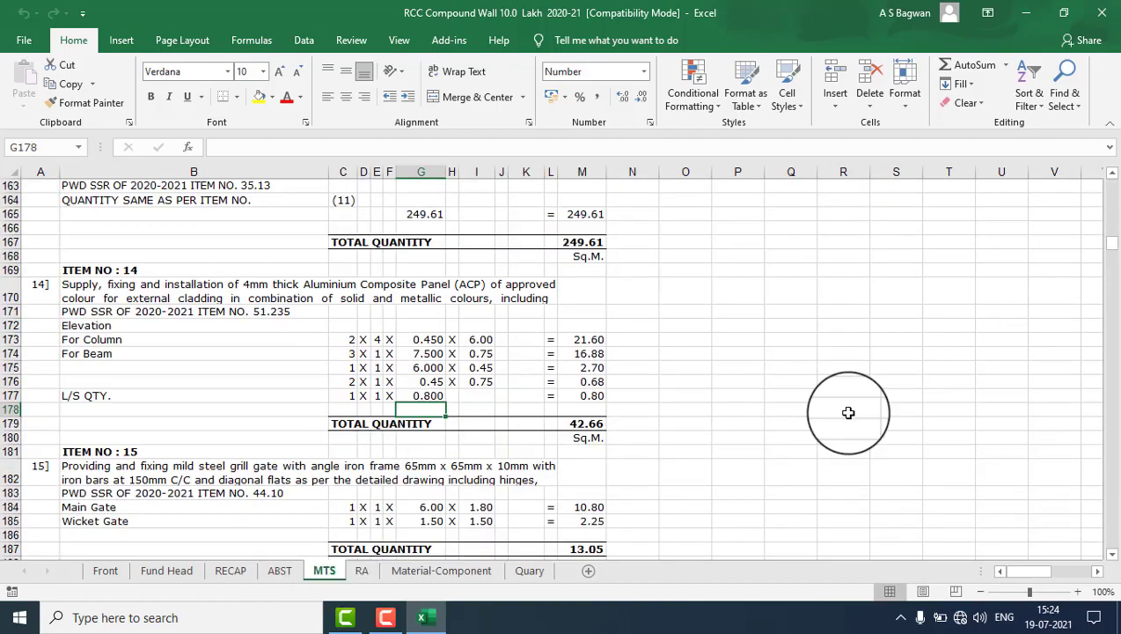
left_click_drag(1112, 243, 1112, 185)
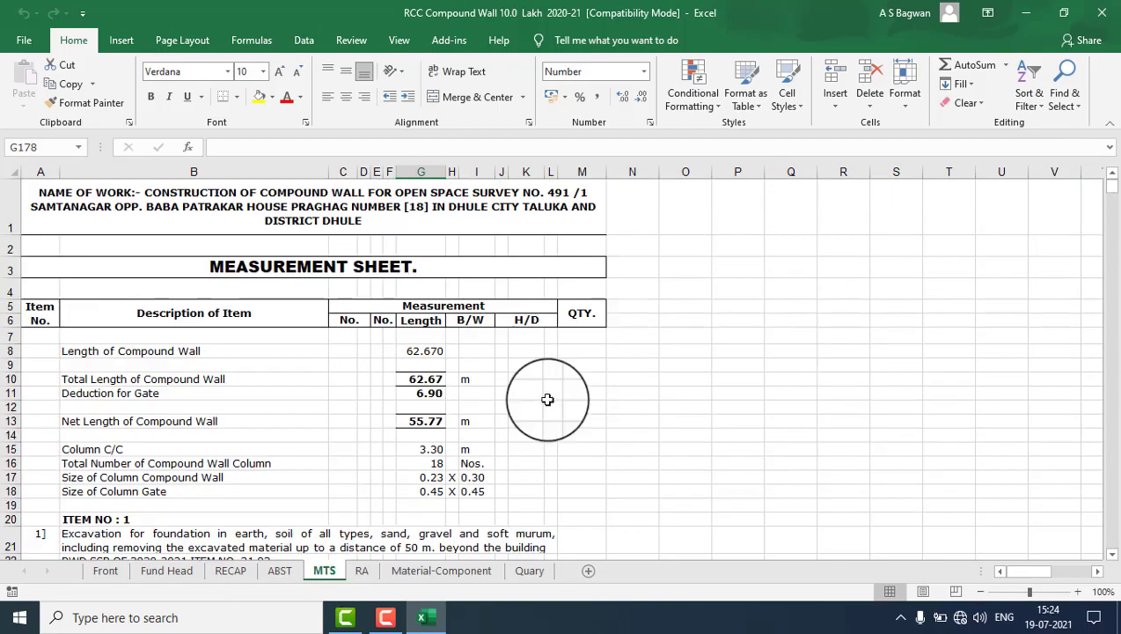
Scroll through the RA, Material-Component and Quary sheets.
left_click(361, 567)
scroll(563, 337, "up", 10)
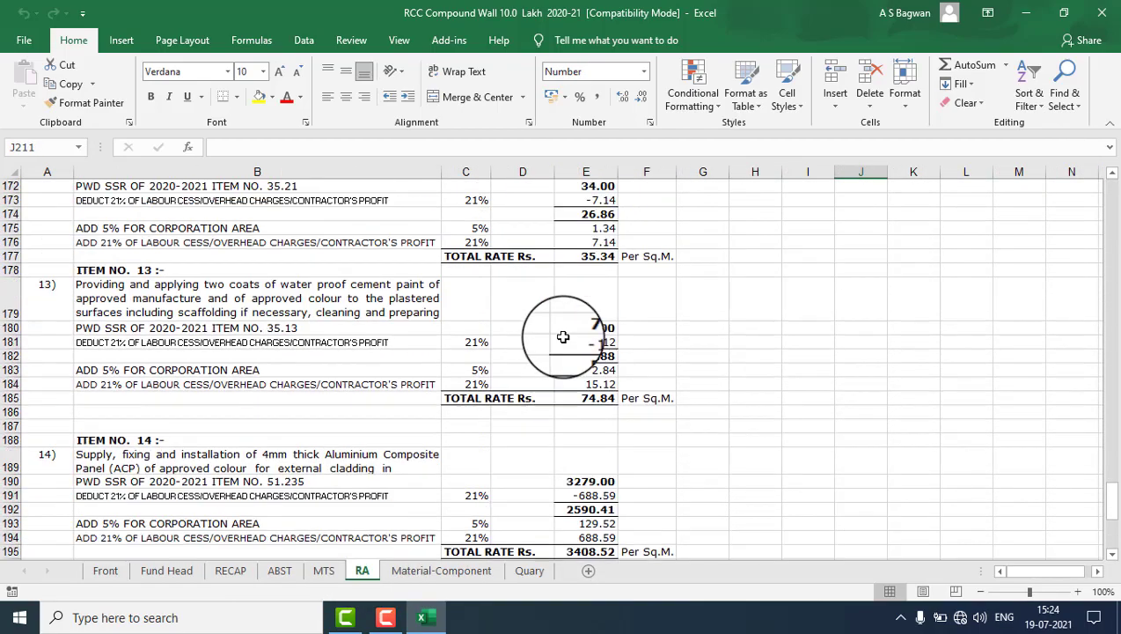
scroll(563, 337, "up", 13)
scroll(564, 337, "up", 7)
scroll(563, 337, "up", 13)
scroll(564, 337, "up", 7)
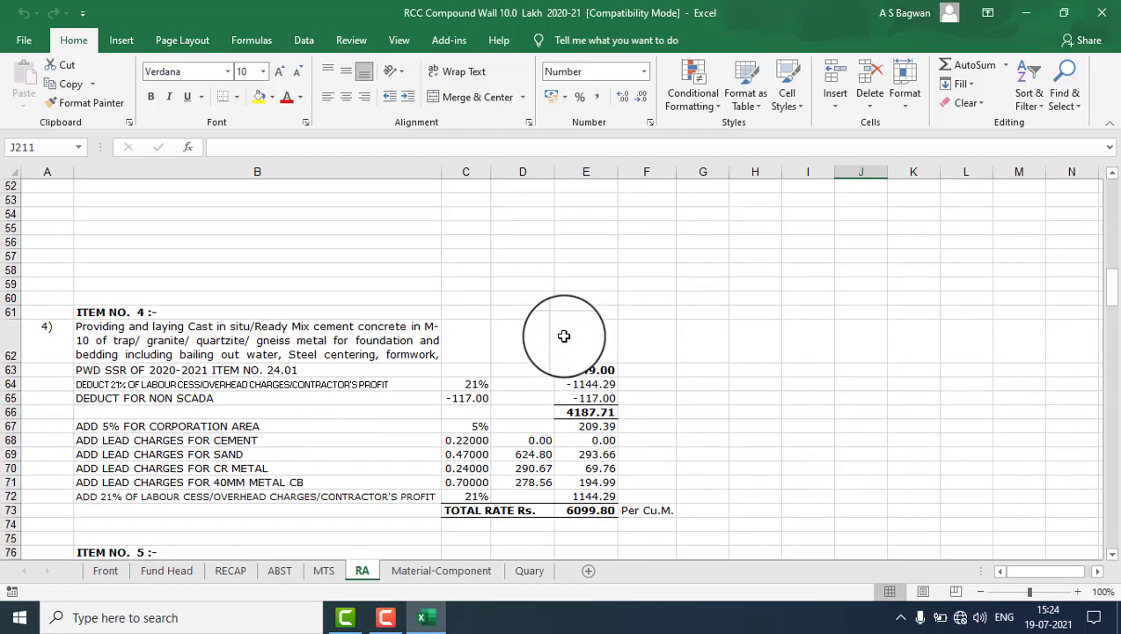
scroll(563, 337, "up", 14)
scroll(563, 337, "up", 3)
left_click(440, 571)
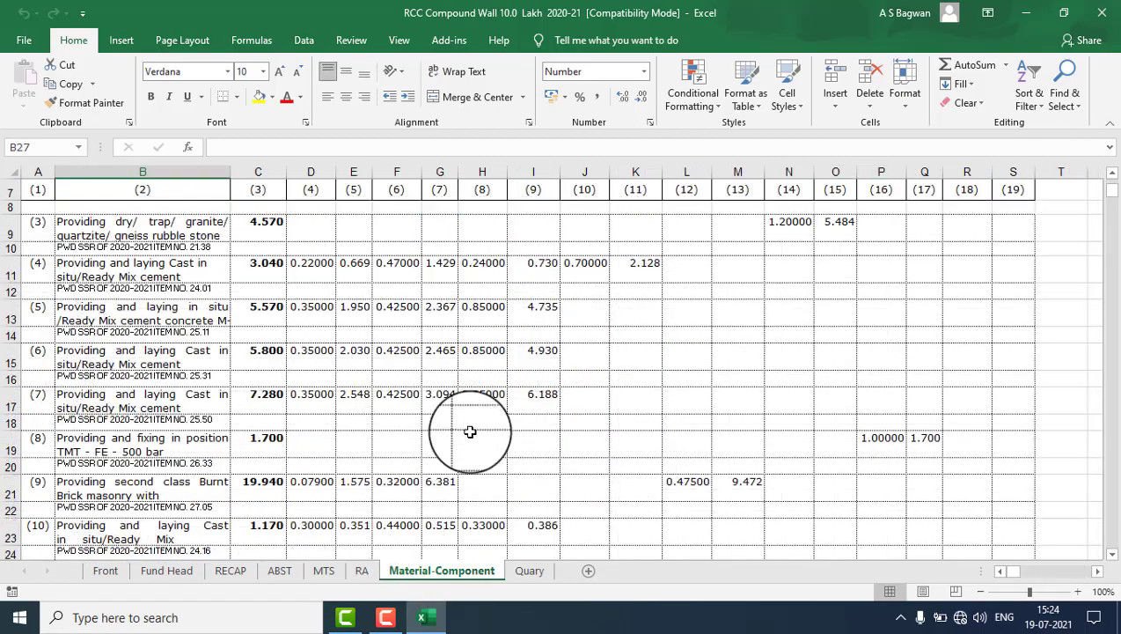
scroll(470, 423, "up", 2)
left_click(530, 570)
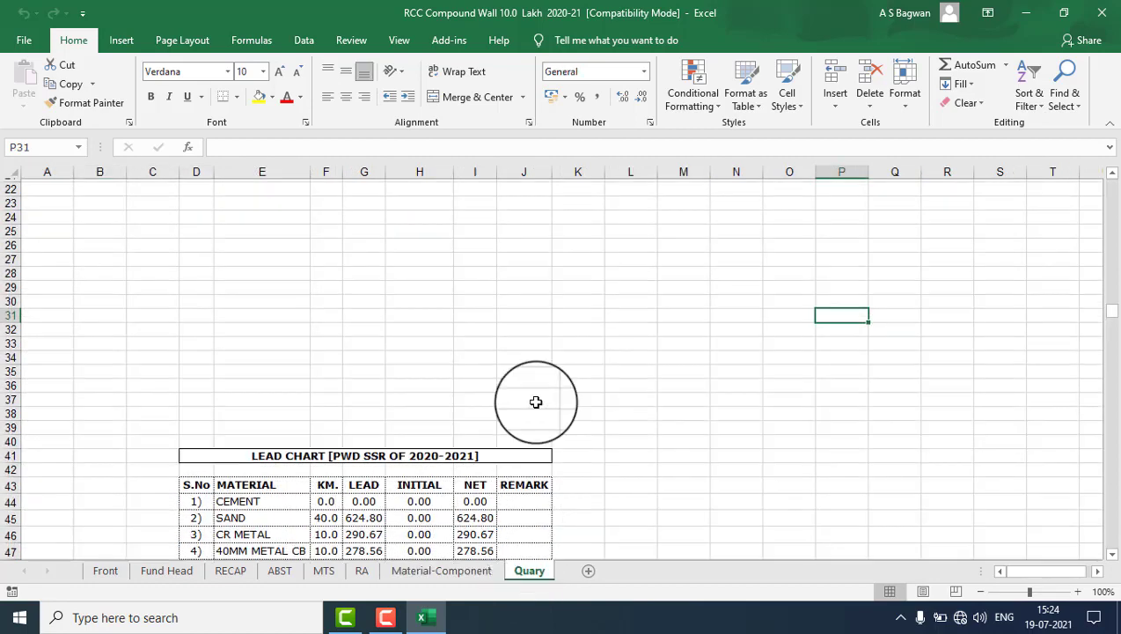
scroll(536, 402, "up", 7)
scroll(533, 381, "up", 2)
scroll(536, 400, "down", 4)
scroll(533, 416, "down", 3)
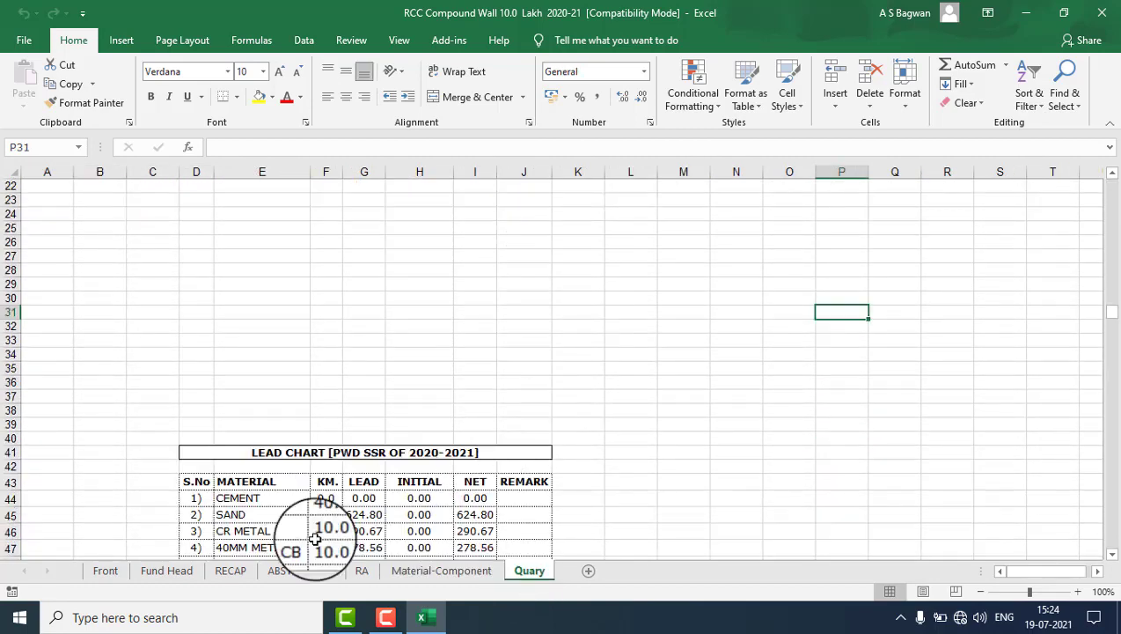
Flip through all eight sheets again and settle back on the Front cover sheet.
left_click(105, 570)
left_click(164, 570)
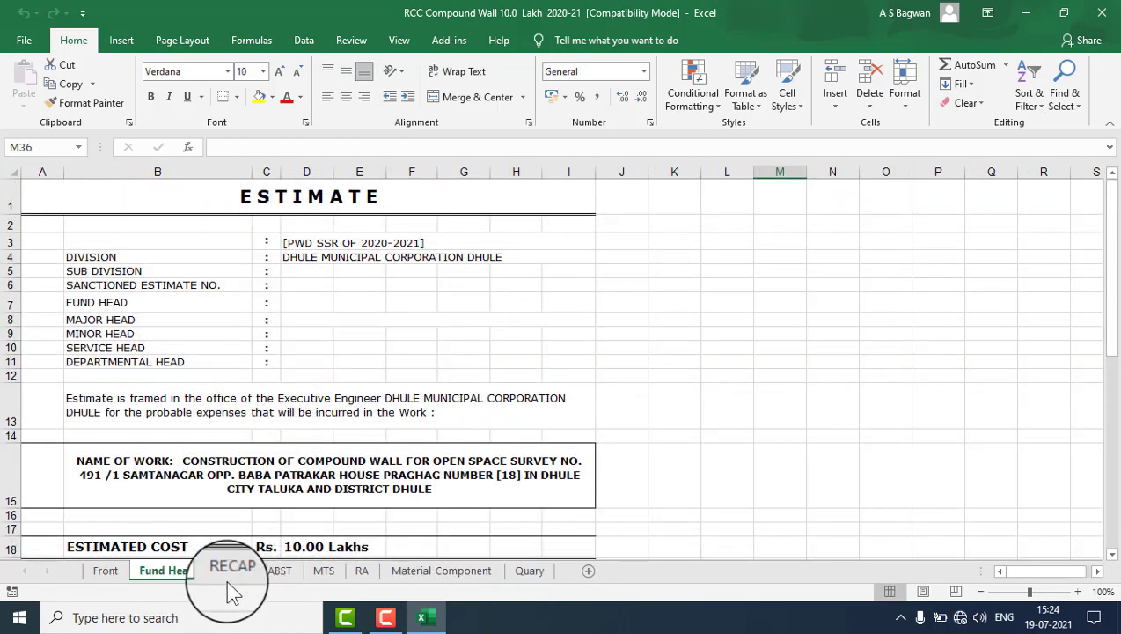
left_click(230, 570)
left_click(280, 571)
left_click(325, 568)
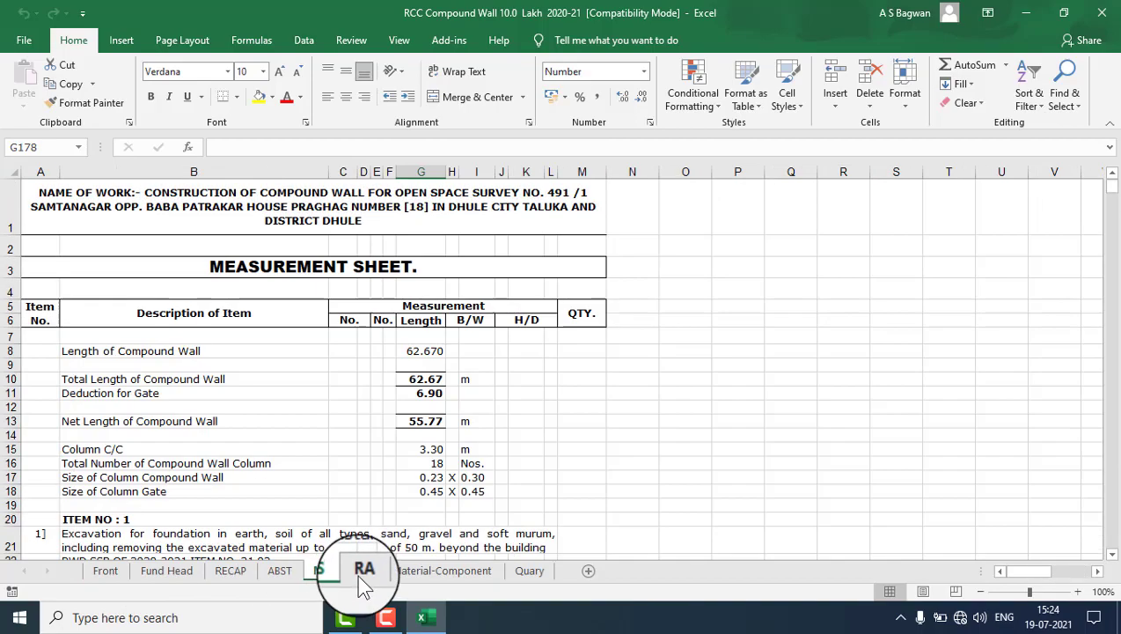
left_click(363, 573)
left_click(438, 572)
left_click(528, 570)
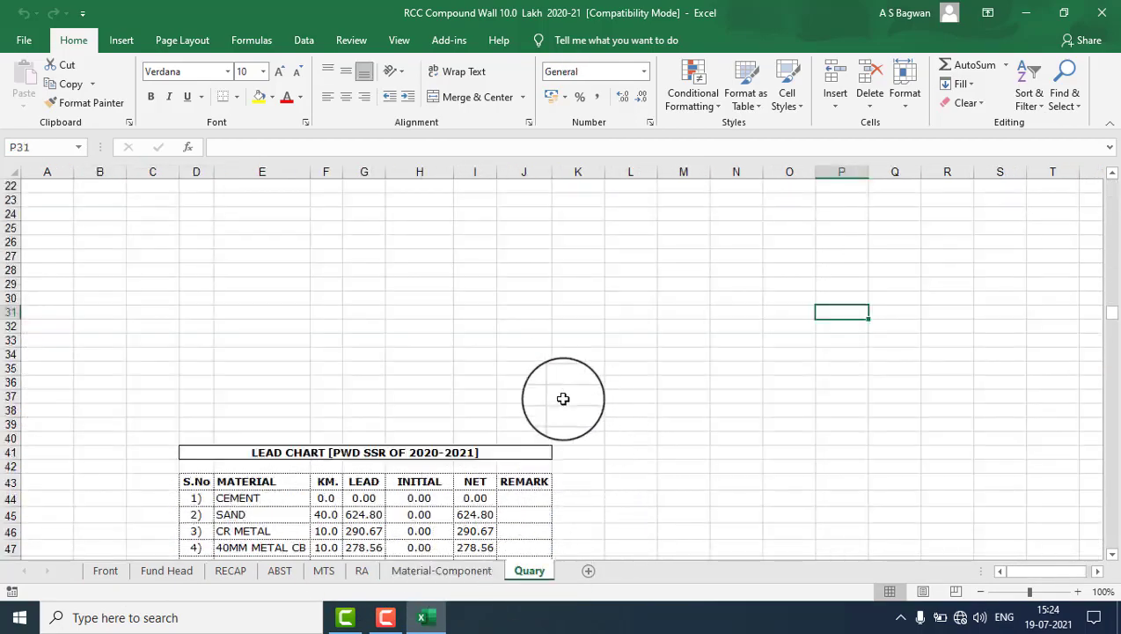
scroll(516, 366, "up", 7)
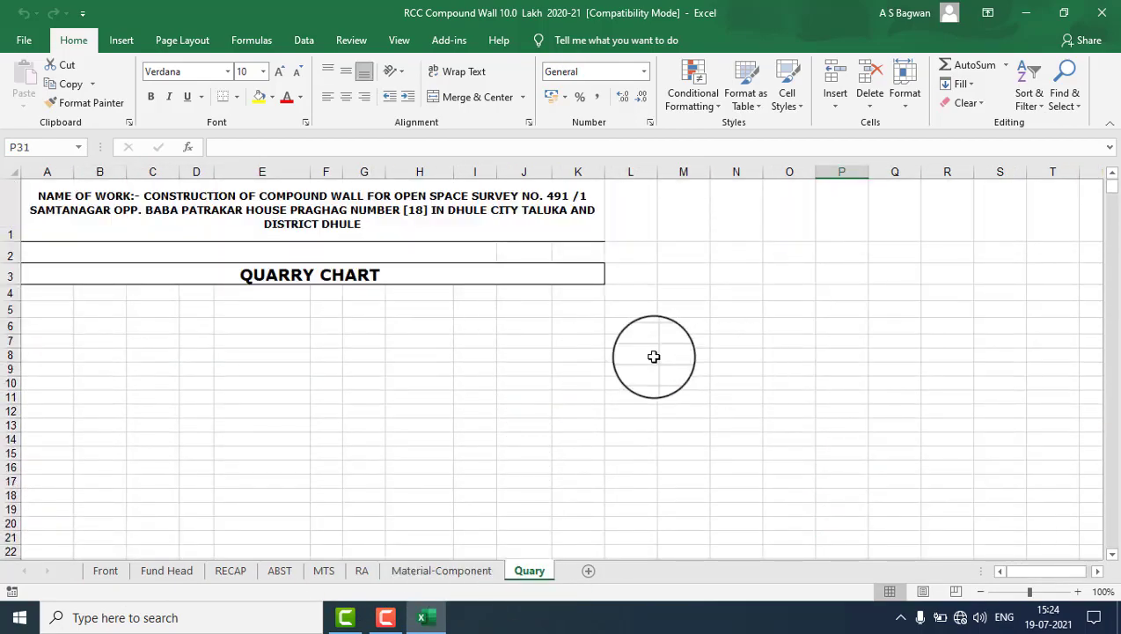
left_click(108, 573)
scroll(492, 352, "up", 1)
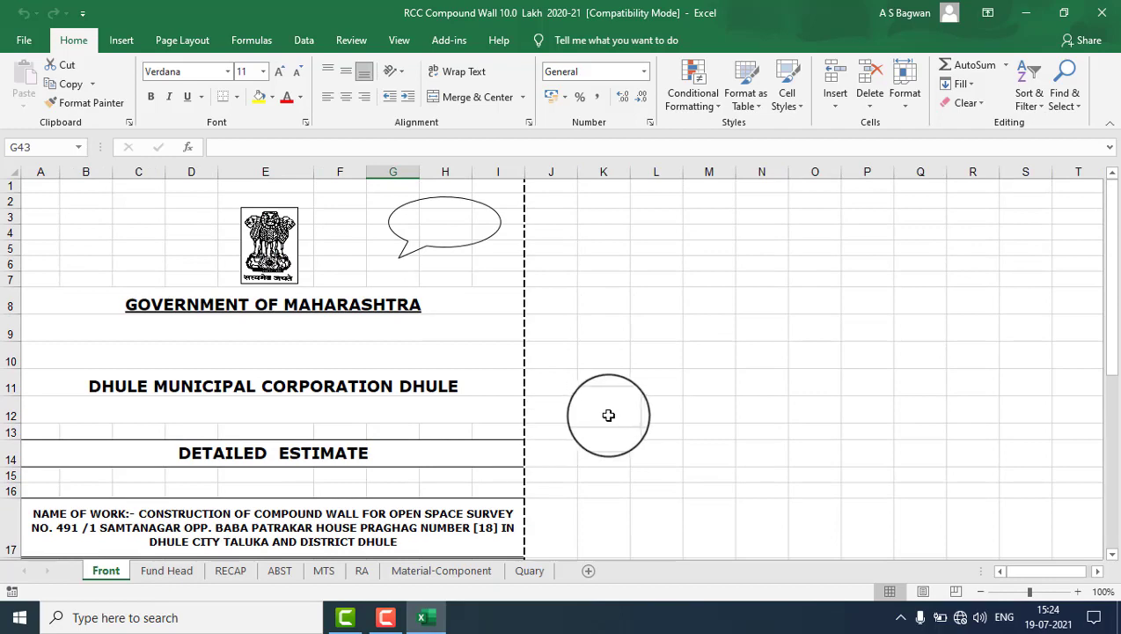
scroll(608, 416, "down", 1)
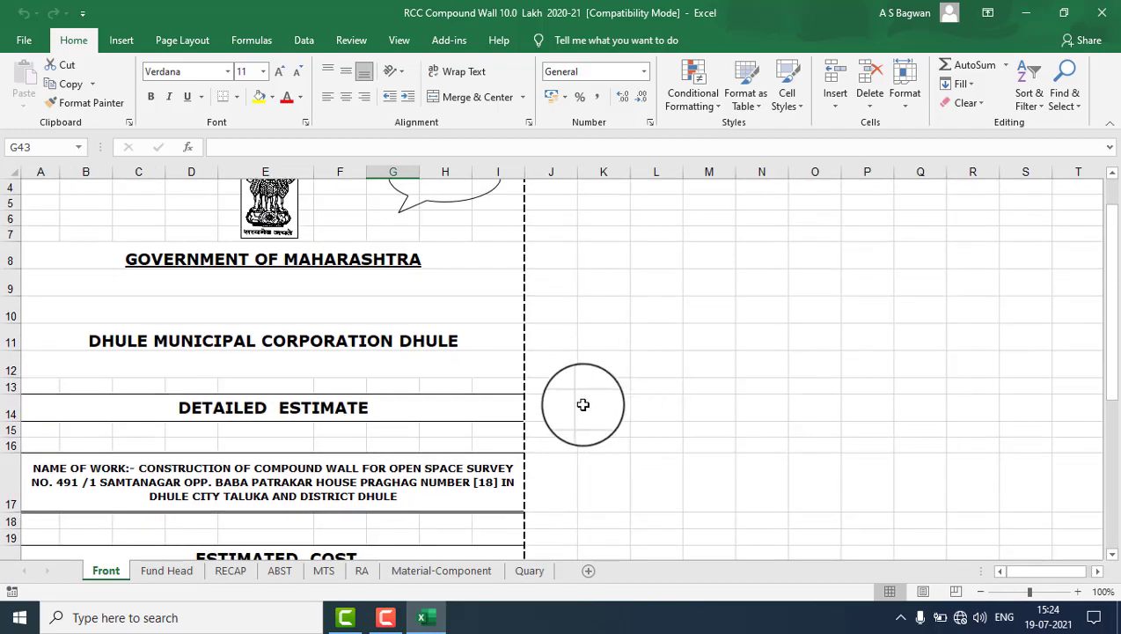
scroll(657, 385, "up", 1)
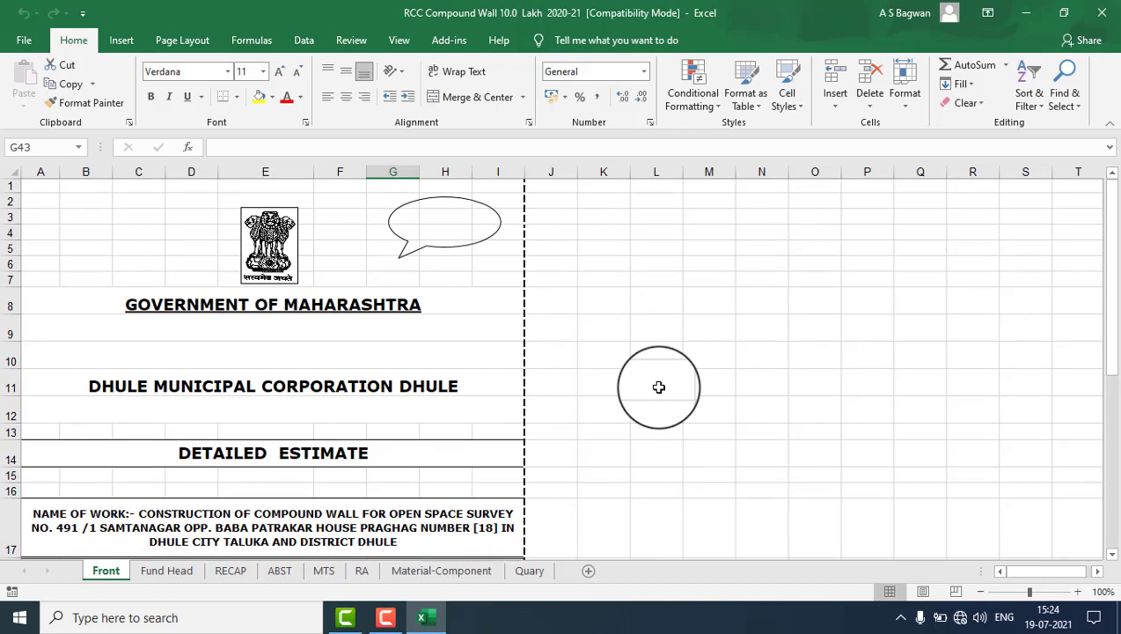
Set up a PDF export of the workbook with the Entire workbook publishing option.
key("ctrl+p")
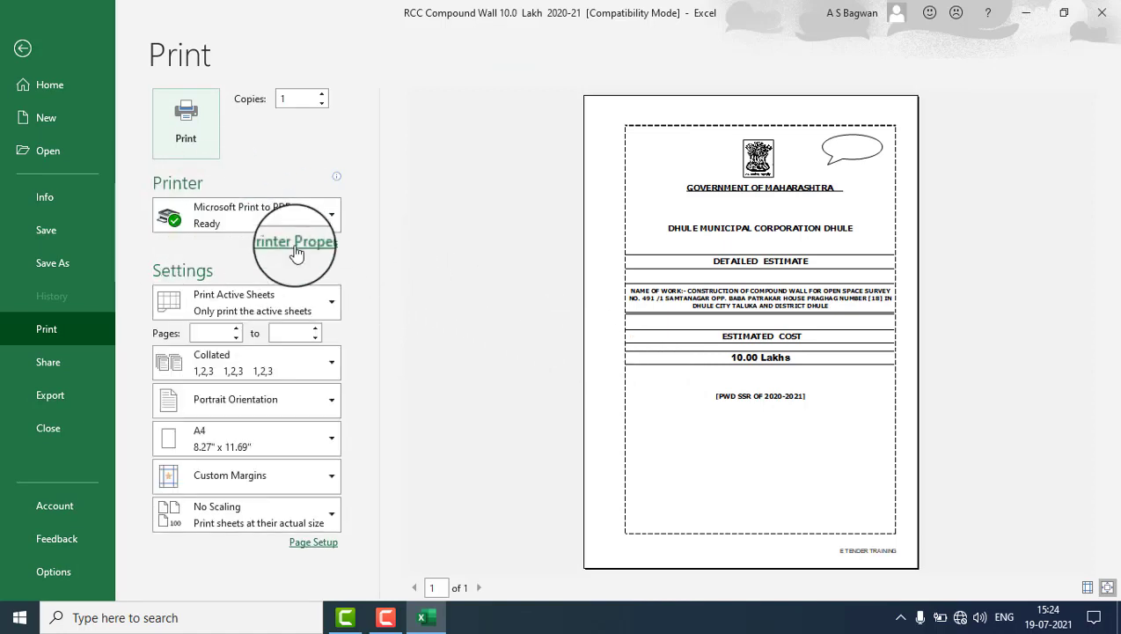
mouse_move(303, 210)
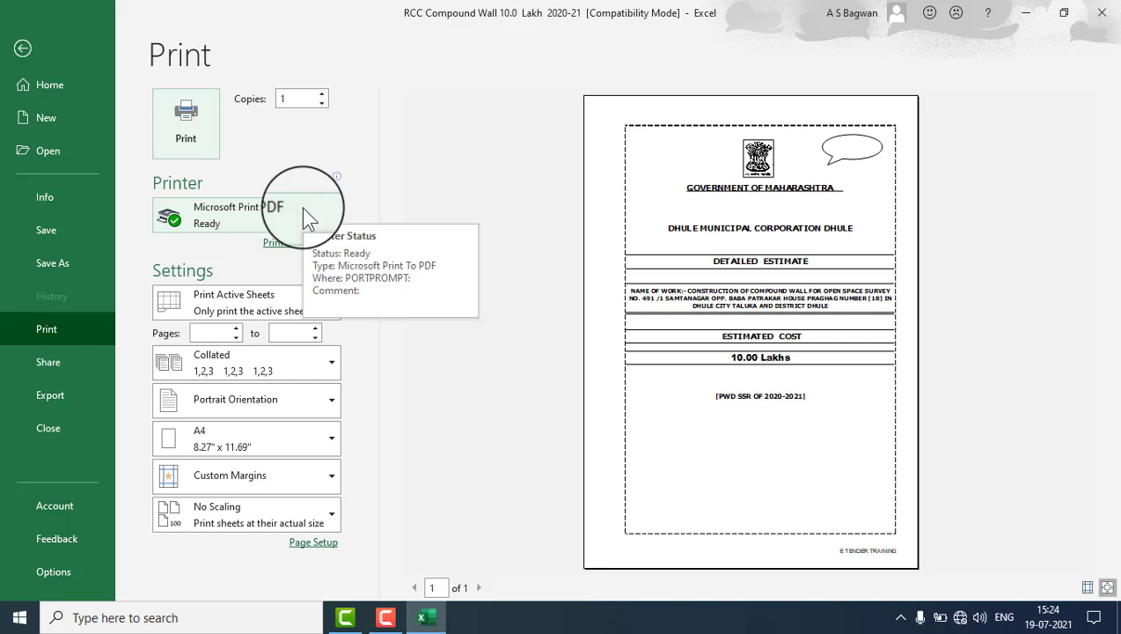
left_click(54, 400)
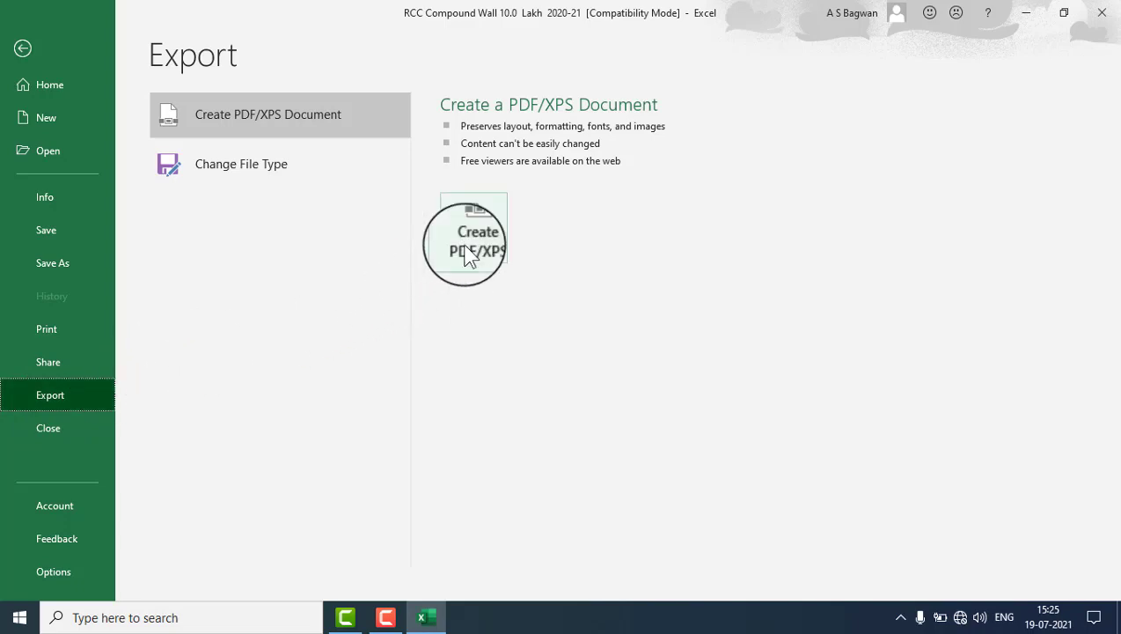
left_click(466, 253)
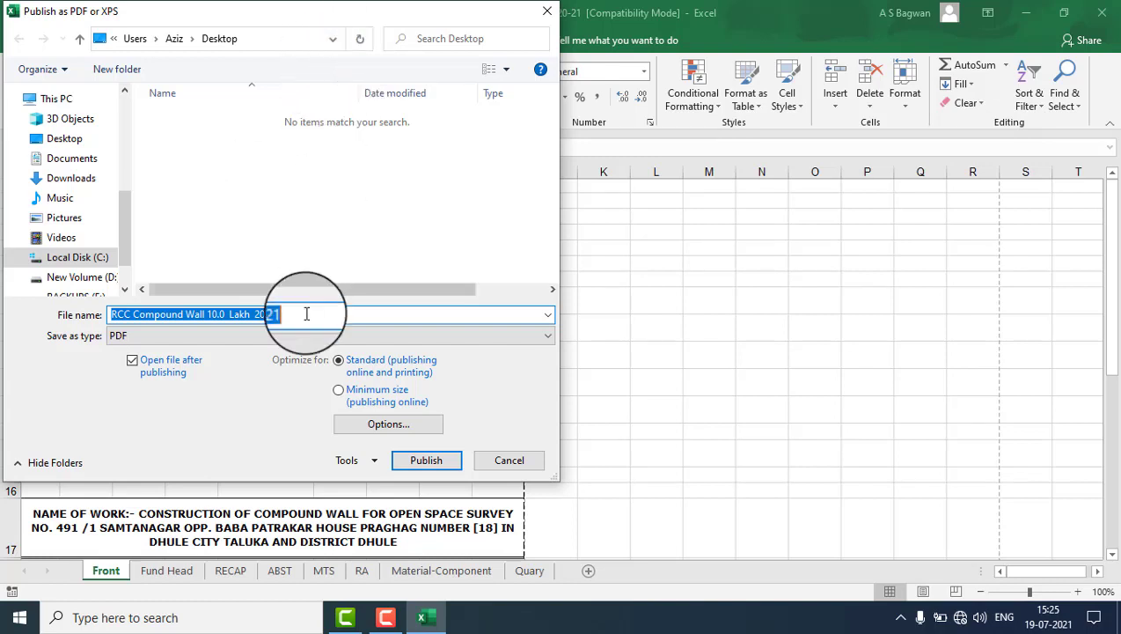
left_click(380, 425)
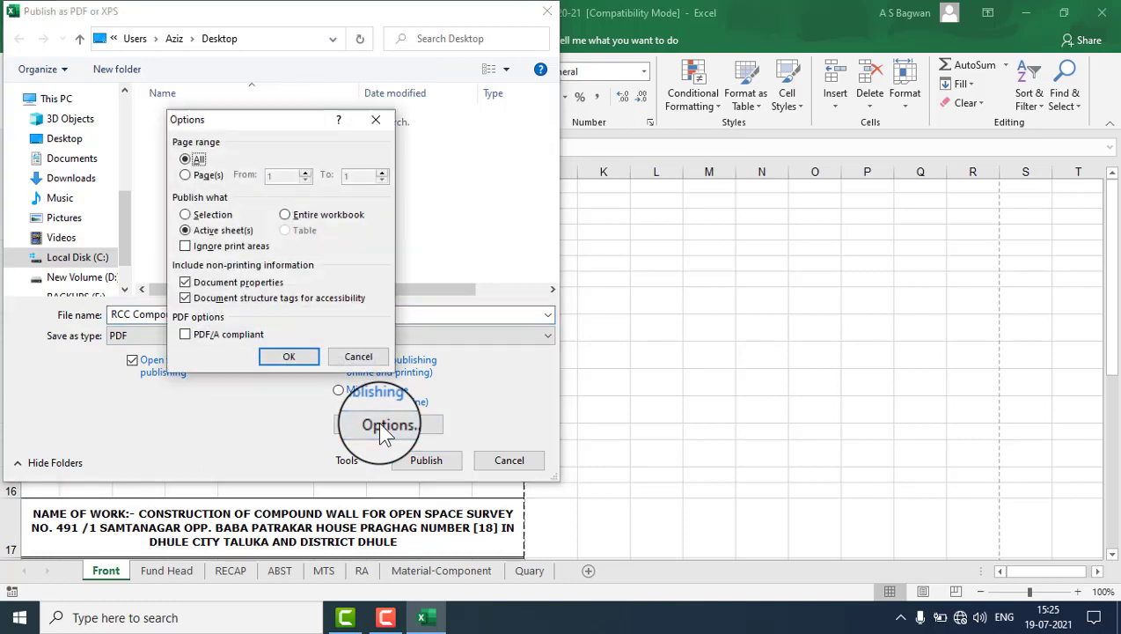
left_click(299, 215)
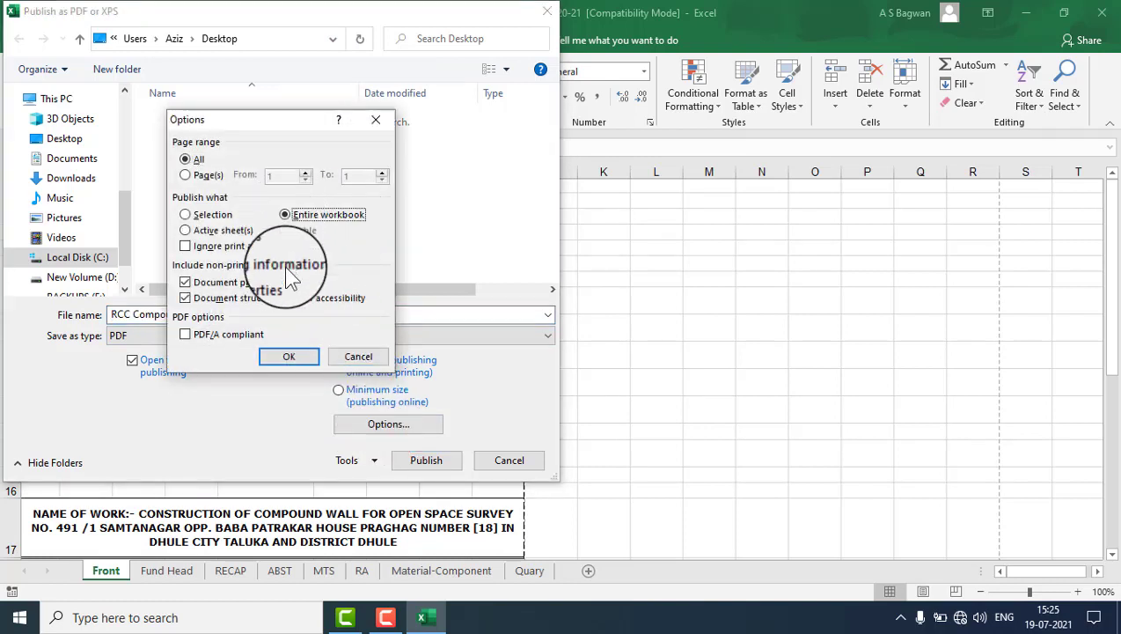
left_click(290, 361)
Publish the workbook as a PDF and open it in Edge.
left_click(441, 460)
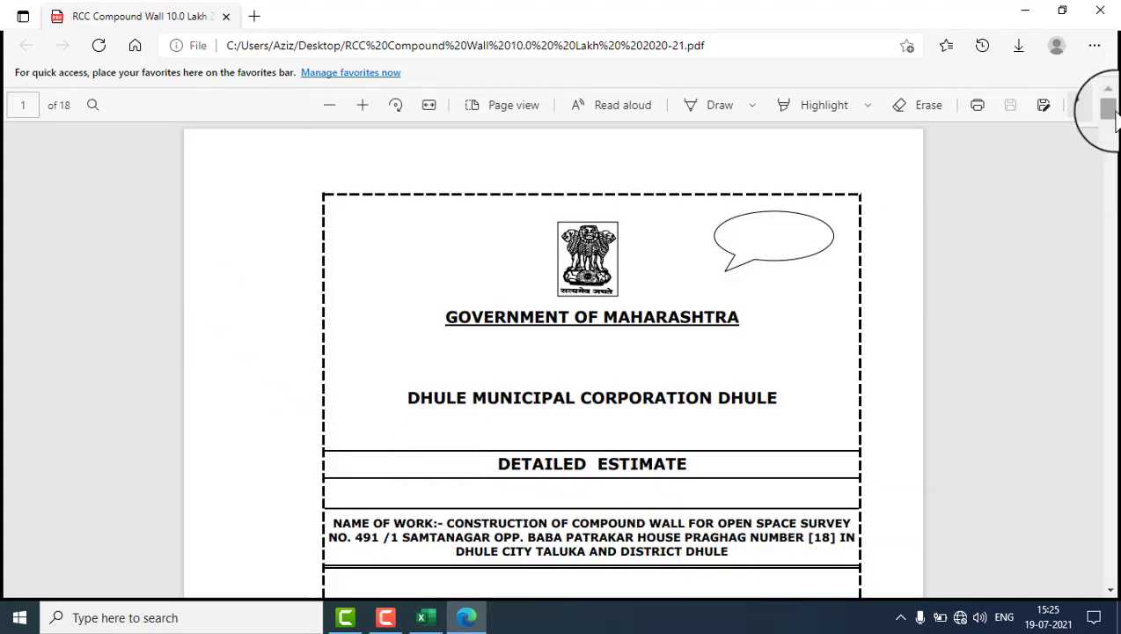
left_click_drag(1115, 119, 1116, 155)
scroll(630, 332, "up", 3)
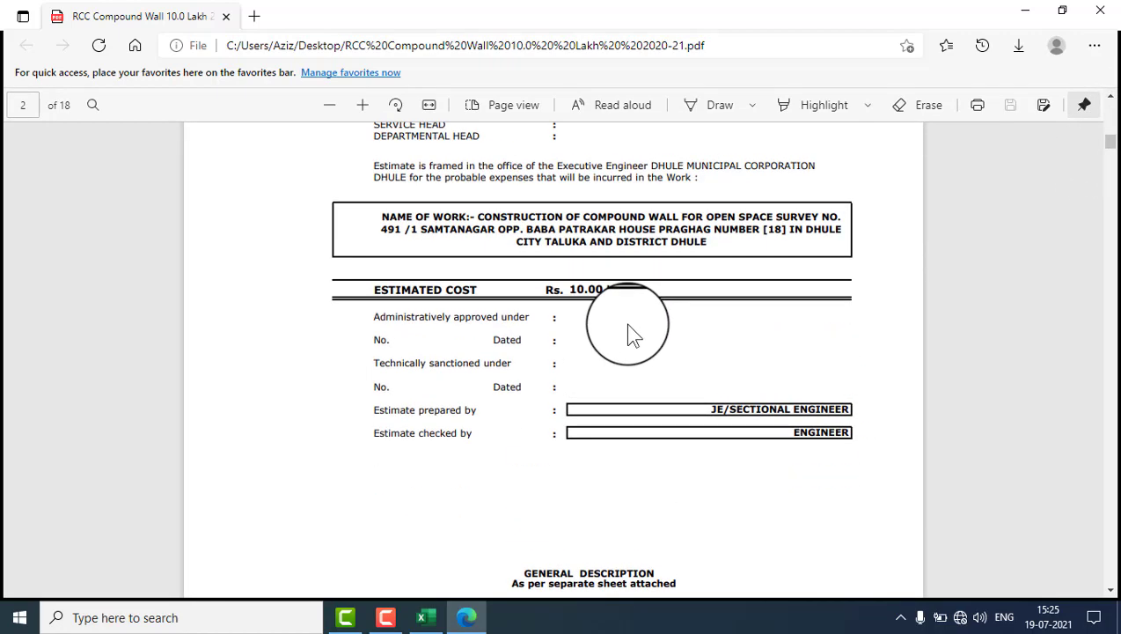
left_click_drag(1109, 139, 1106, 197)
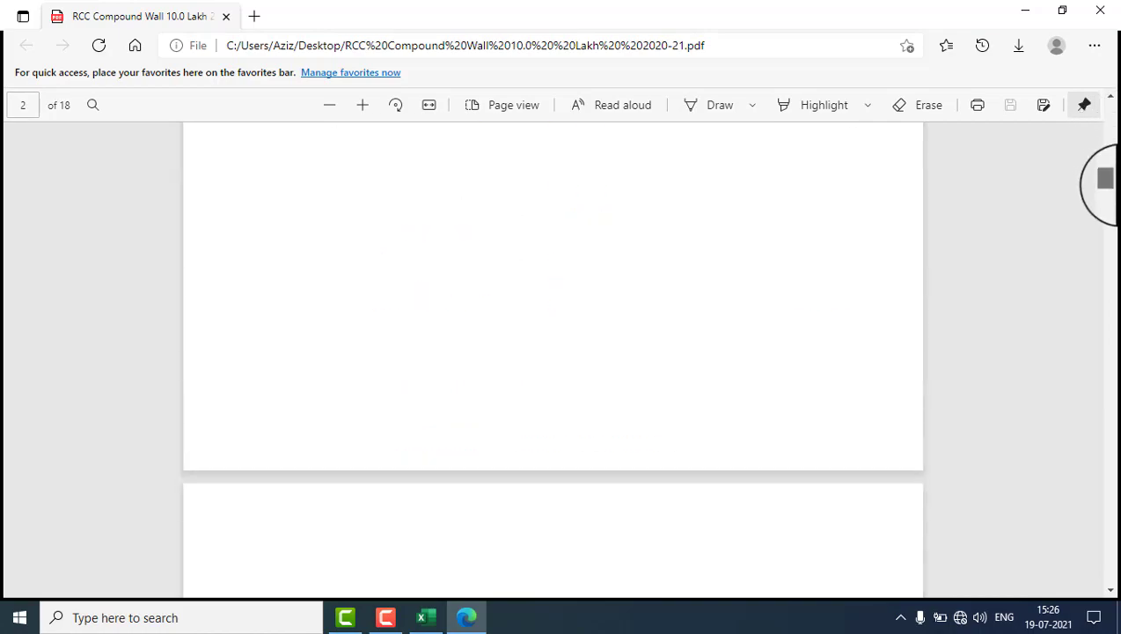
Scroll through all 18 PDF pages to the final lead chart, then close Edge.
scroll(651, 439, "down", 2)
scroll(640, 439, "down", 3)
scroll(675, 450, "down", 4)
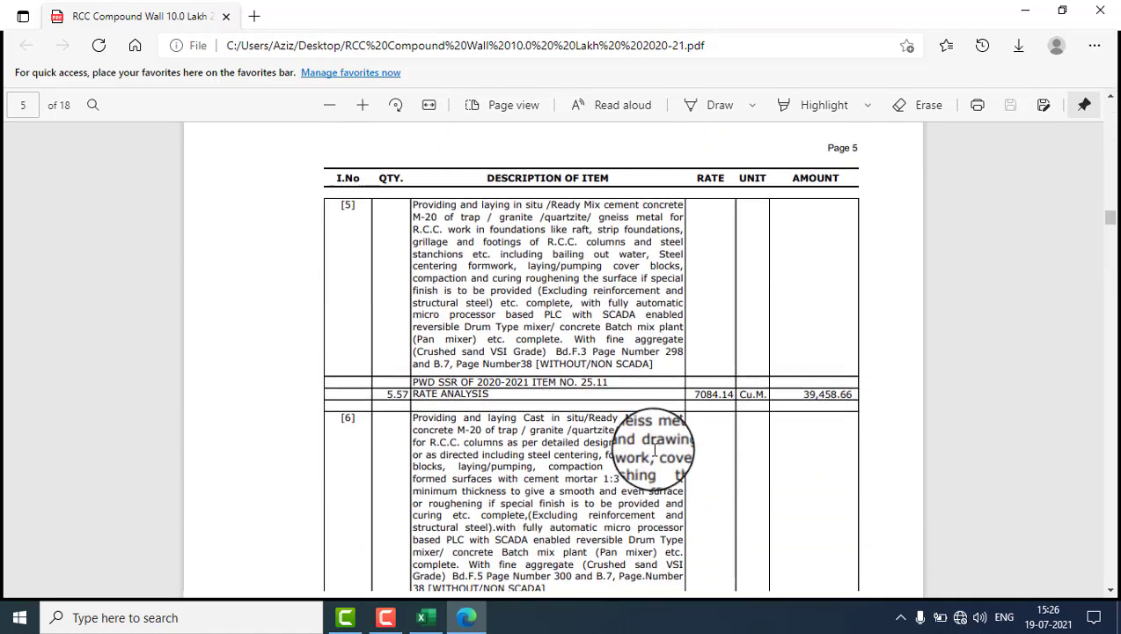
scroll(656, 457, "down", 5)
scroll(656, 457, "down", 5)
scroll(663, 463, "down", 5)
scroll(656, 471, "down", 5)
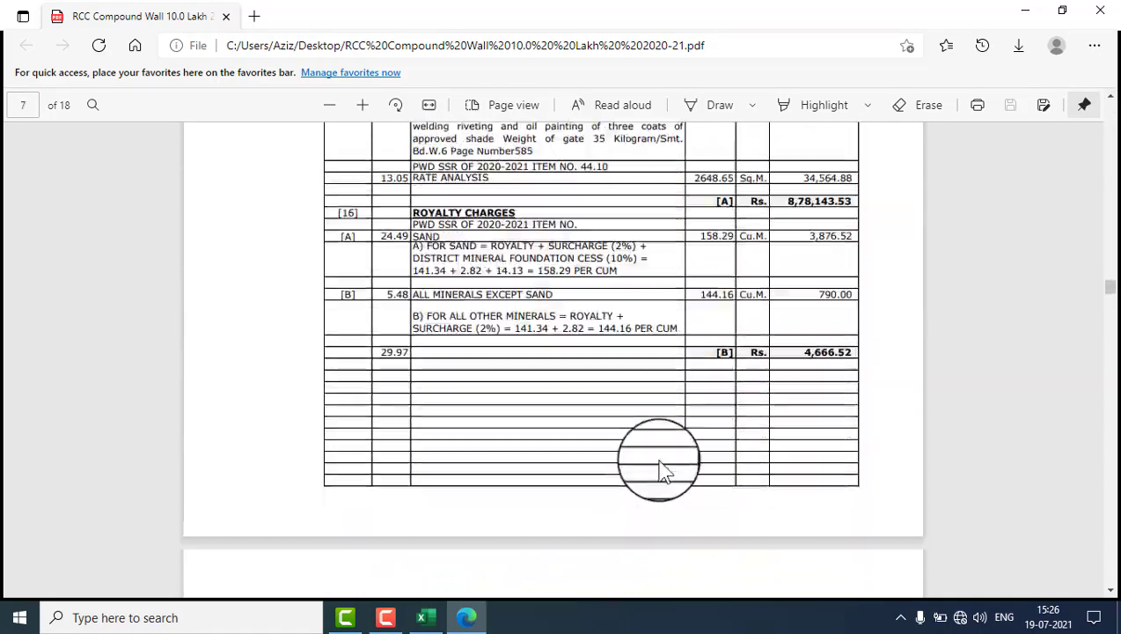
scroll(658, 463, "down", 5)
scroll(661, 470, "down", 5)
scroll(661, 469, "down", 5)
scroll(661, 469, "down", 5)
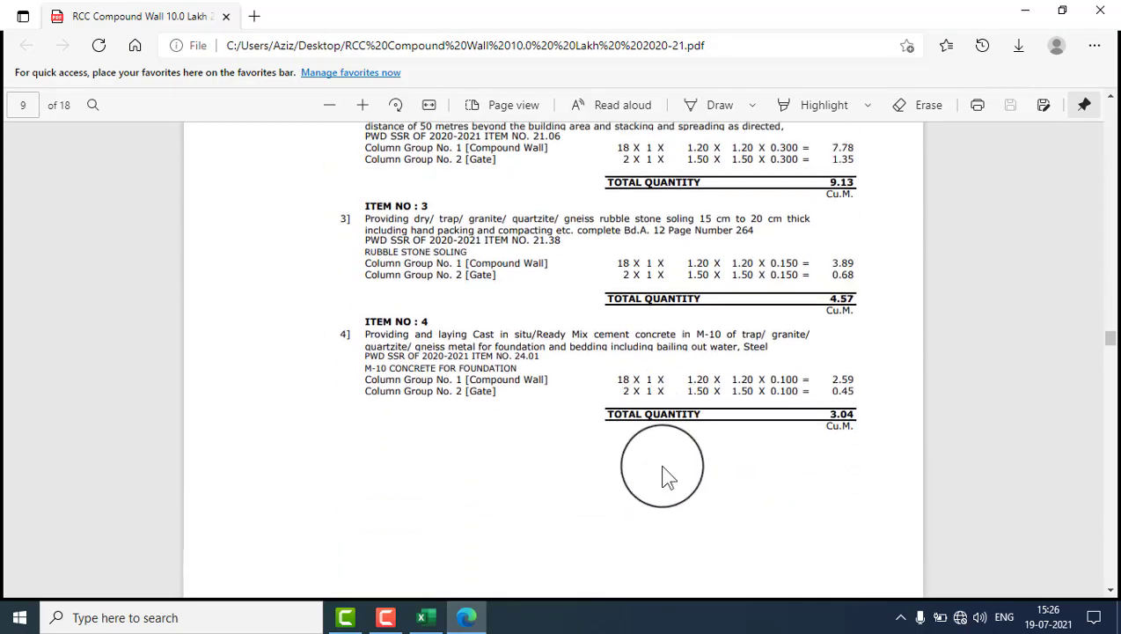
scroll(666, 471, "down", 5)
scroll(666, 478, "down", 5)
scroll(666, 478, "down", 5)
scroll(666, 478, "down", 5)
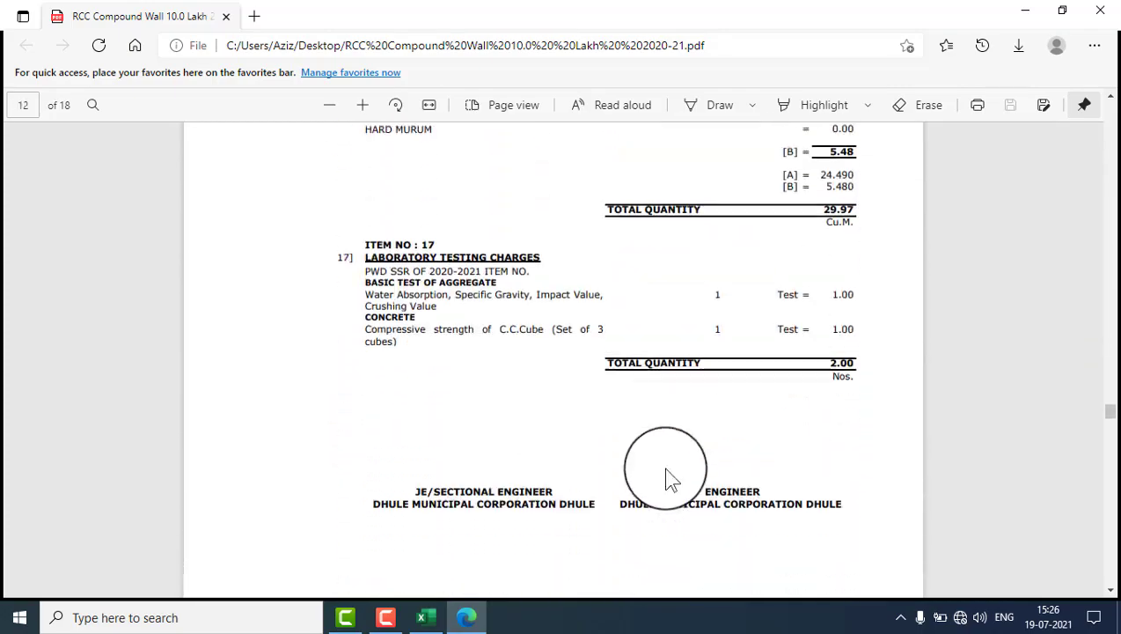
scroll(671, 479, "down", 5)
scroll(666, 479, "down", 5)
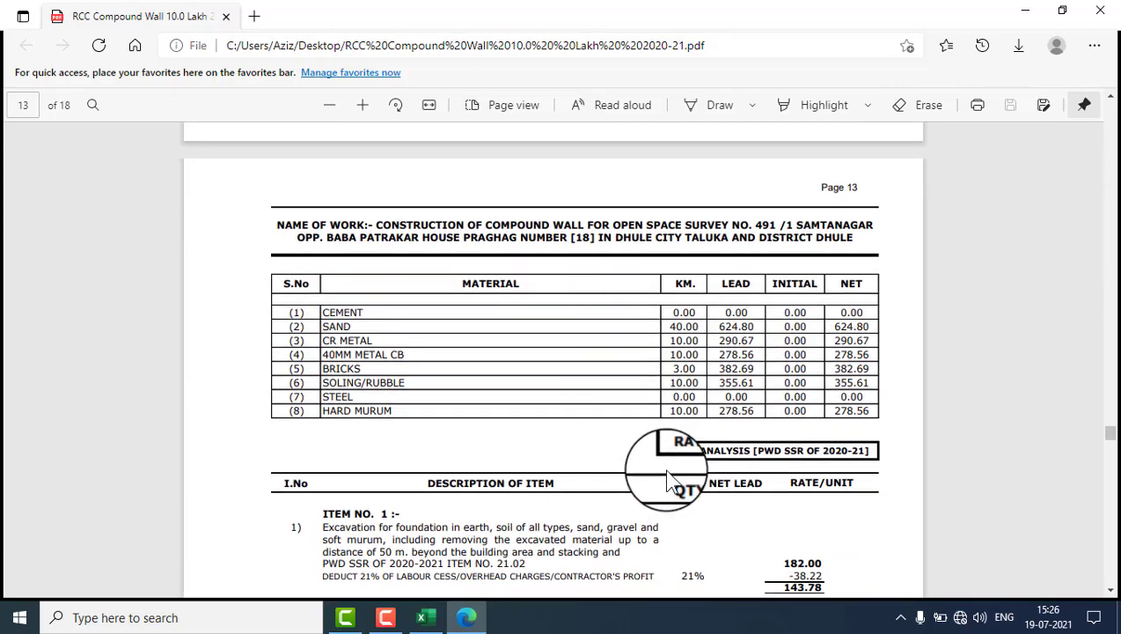
scroll(667, 479, "down", 1)
scroll(667, 471, "down", 5)
scroll(671, 468, "down", 5)
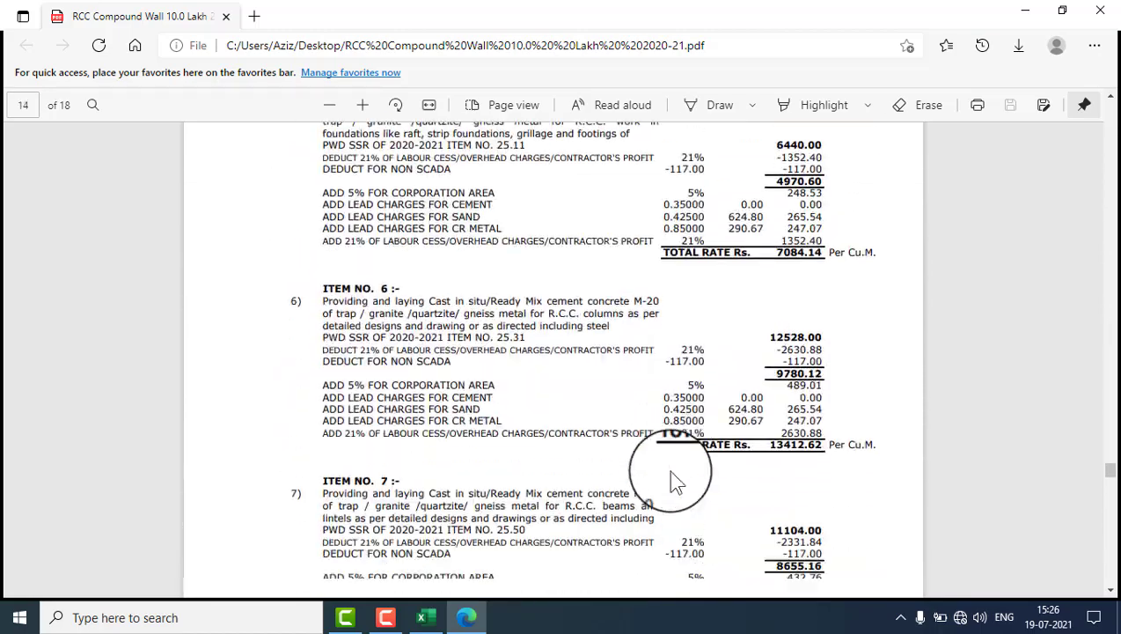
scroll(671, 475, "down", 5)
scroll(672, 473, "down", 5)
scroll(673, 473, "down", 5)
scroll(672, 473, "down", 5)
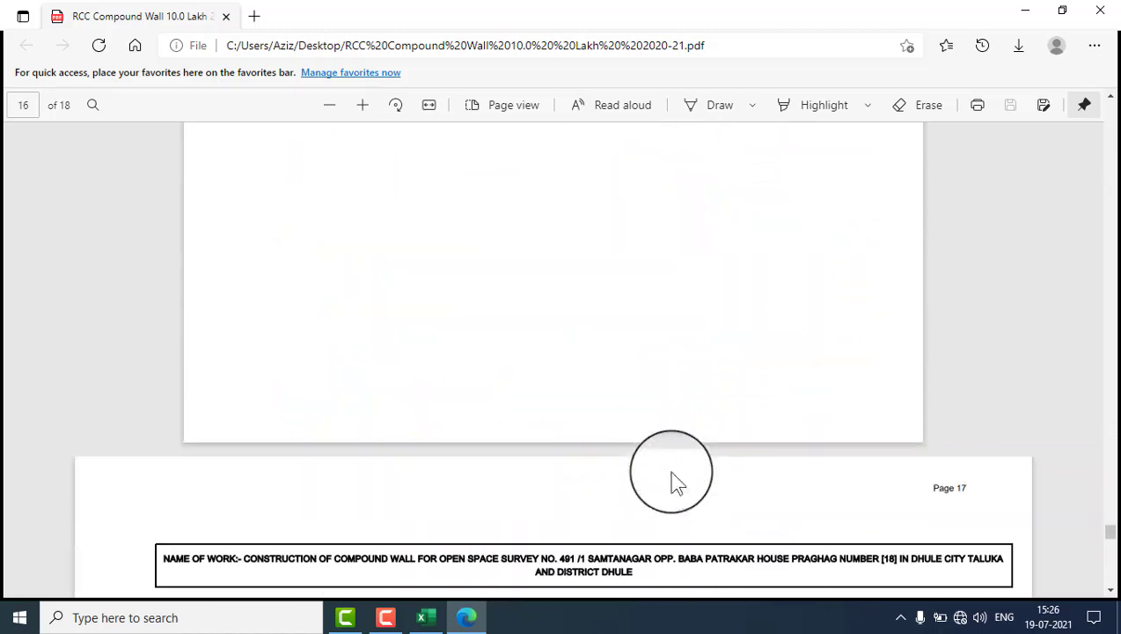
scroll(673, 473, "down", 3)
scroll(672, 471, "down", 3)
scroll(670, 469, "down", 5)
scroll(670, 469, "down", 4)
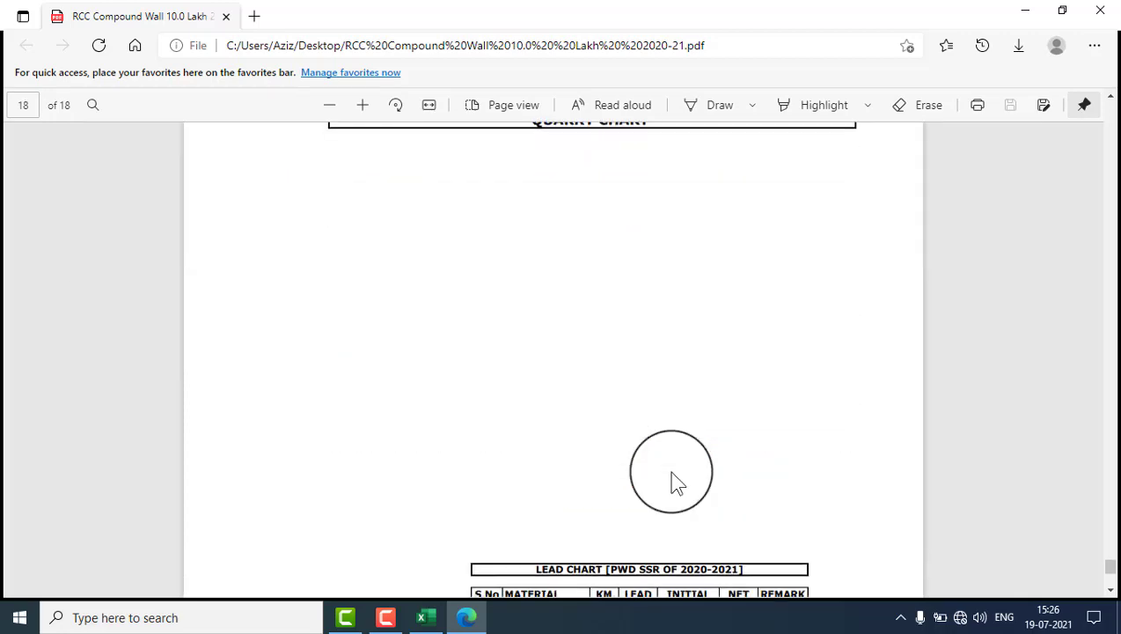
scroll(671, 476, "down", 4)
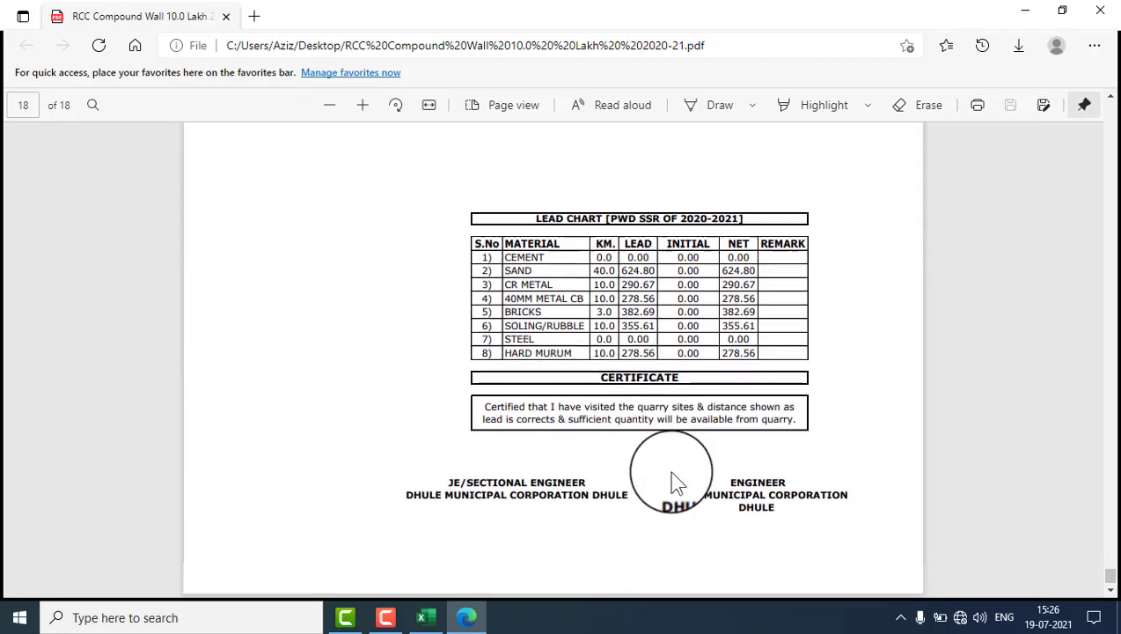
left_click(1102, 12)
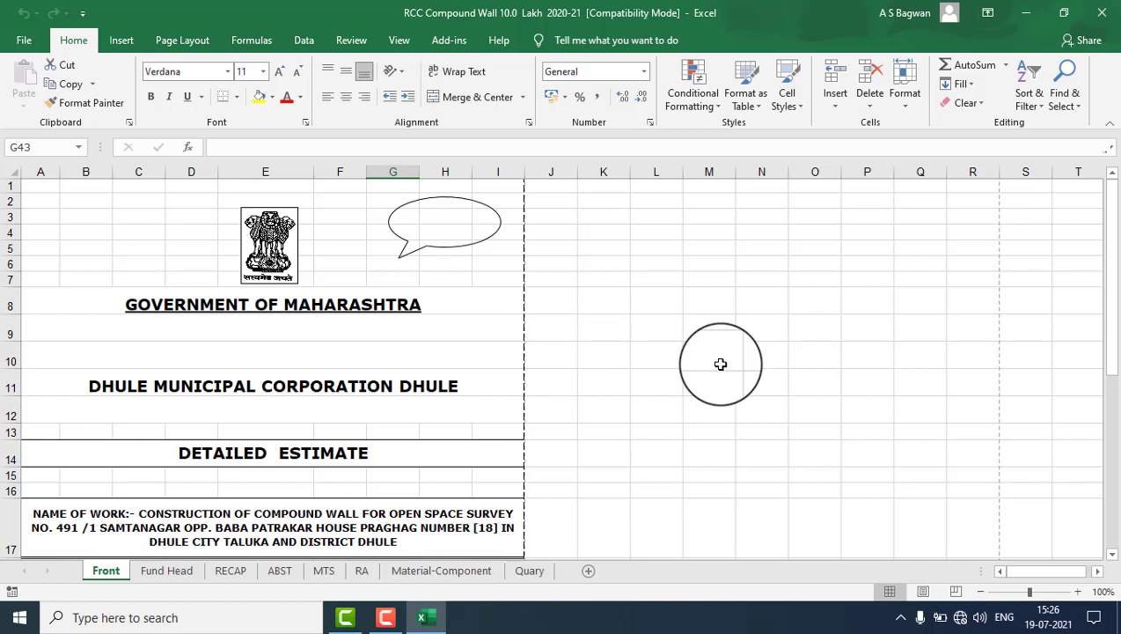
Bring up the Email options on Excel's Share page.
key("ctrl+p")
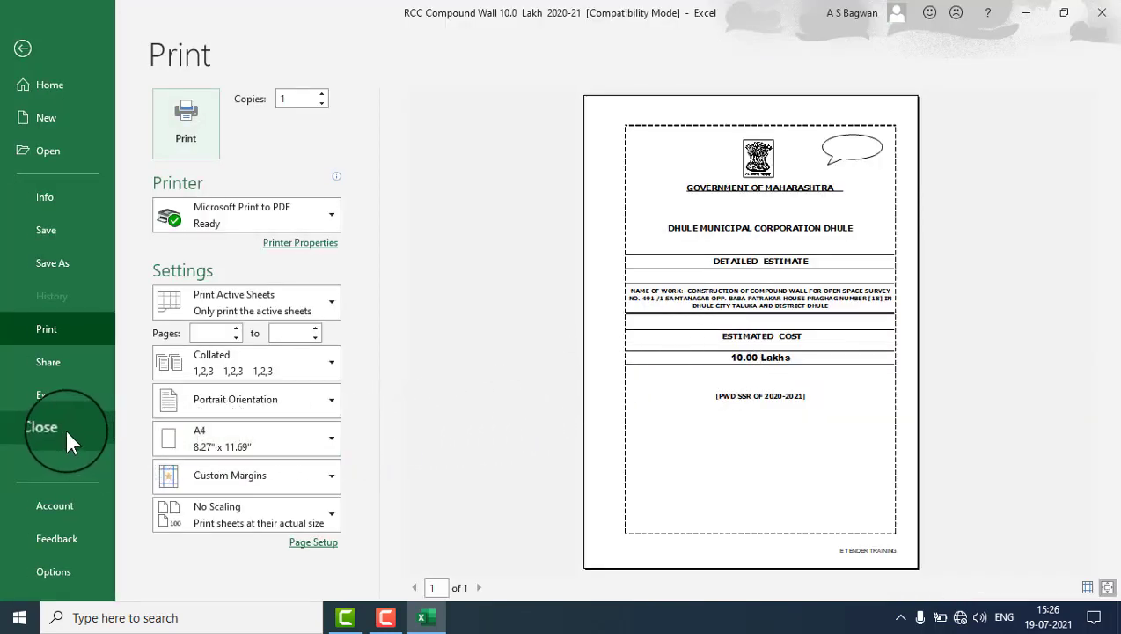
left_click(54, 375)
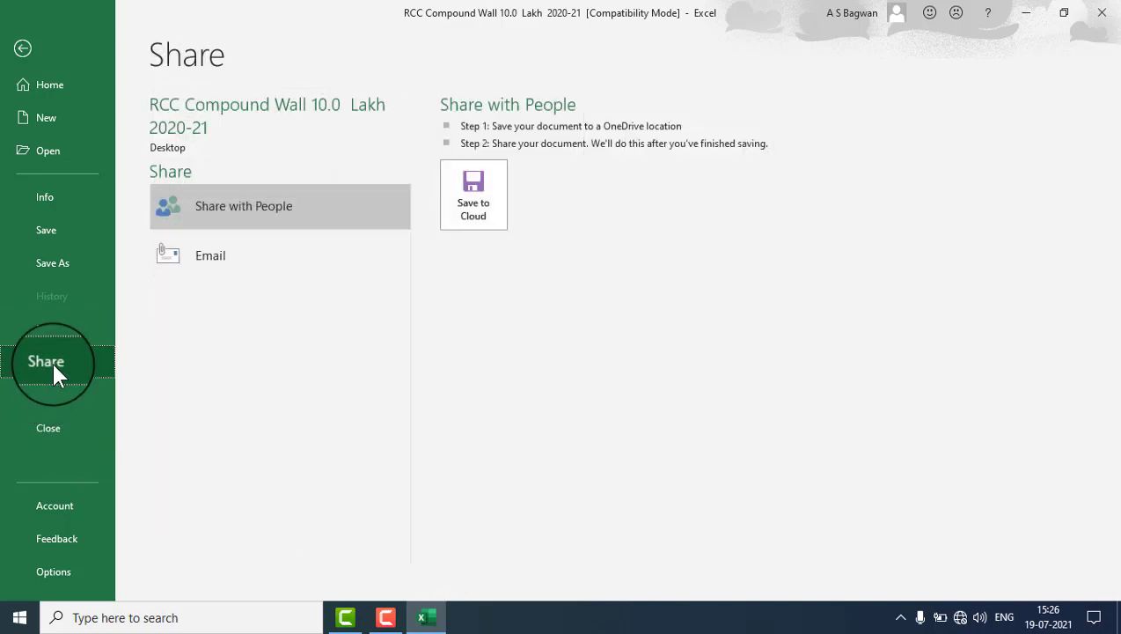
left_click(213, 260)
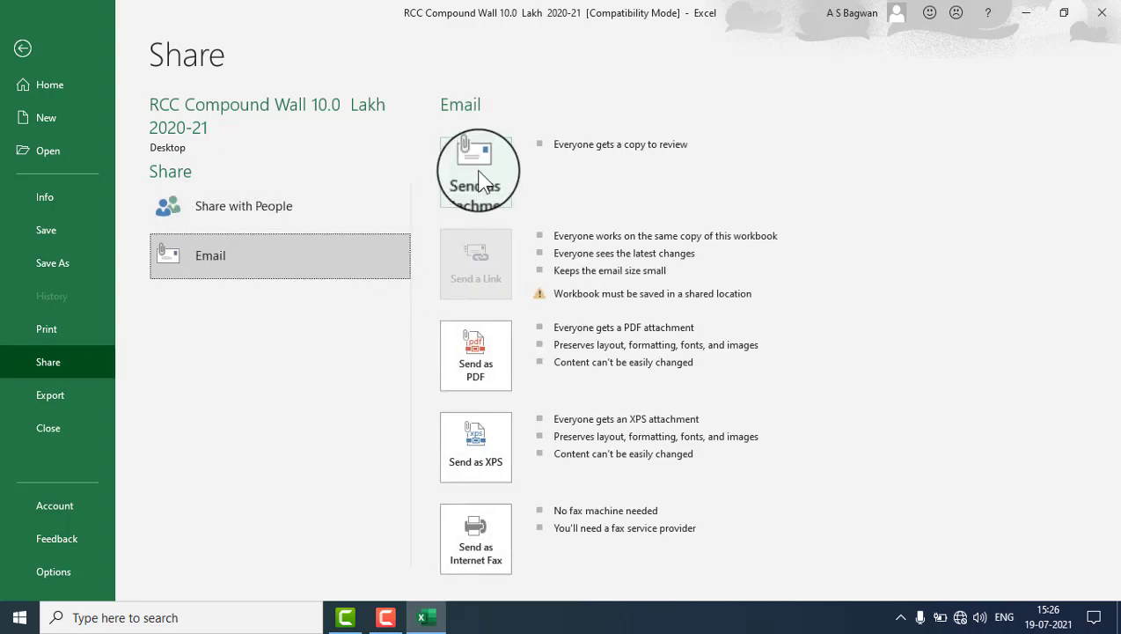
Send the workbook as PDF, opening an Outlook message with the 401 KB PDF attached.
left_click(488, 380)
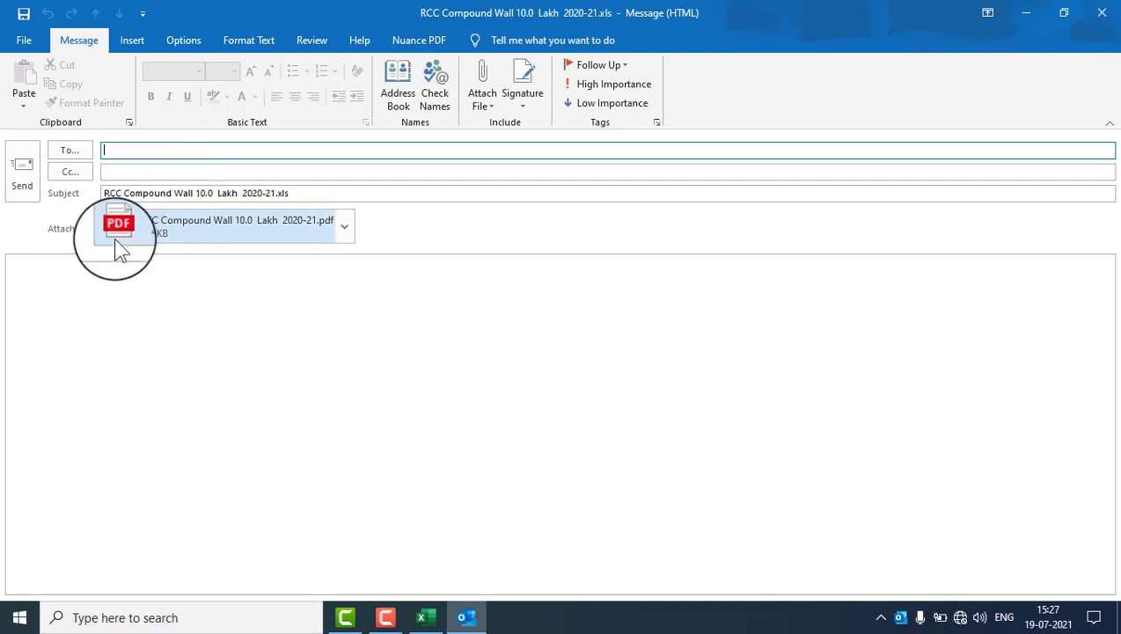
Save the attached PDF to the Desktop as '[1] RCC Compound Wall 10.0 Lakh 2020-21'.
left_click(345, 236)
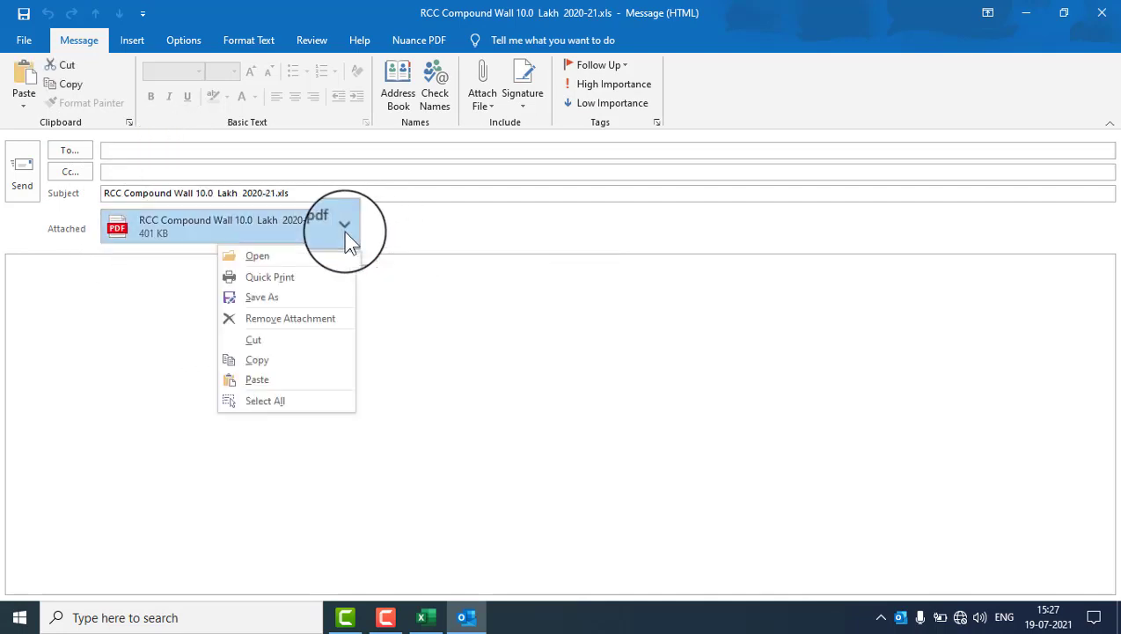
left_click(275, 297)
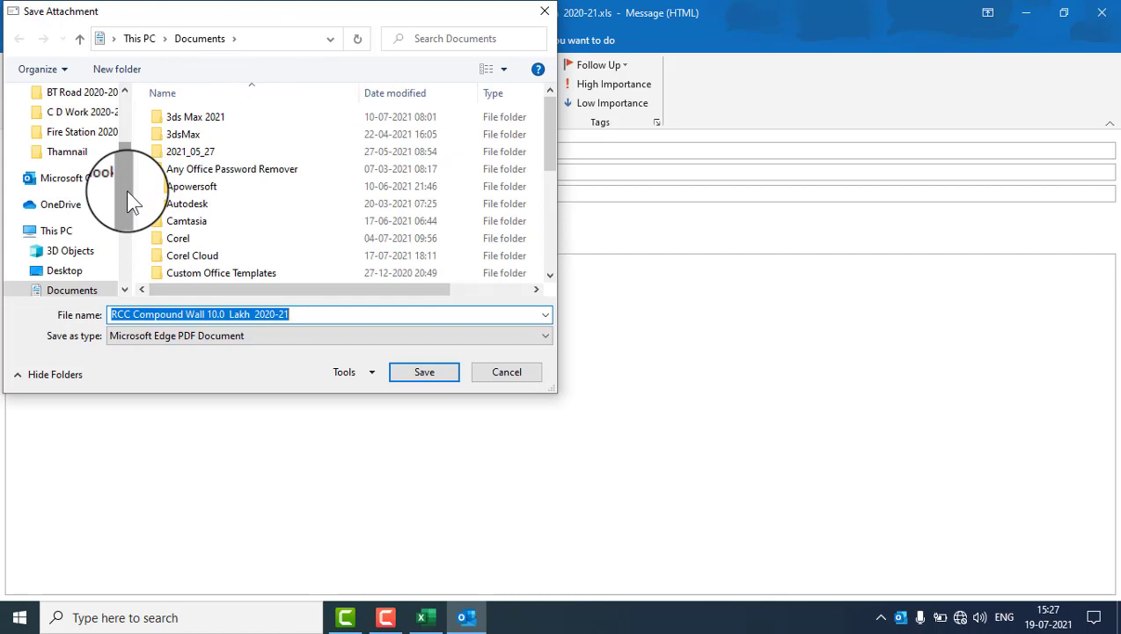
left_click_drag(128, 198, 79, 132)
left_click(78, 128)
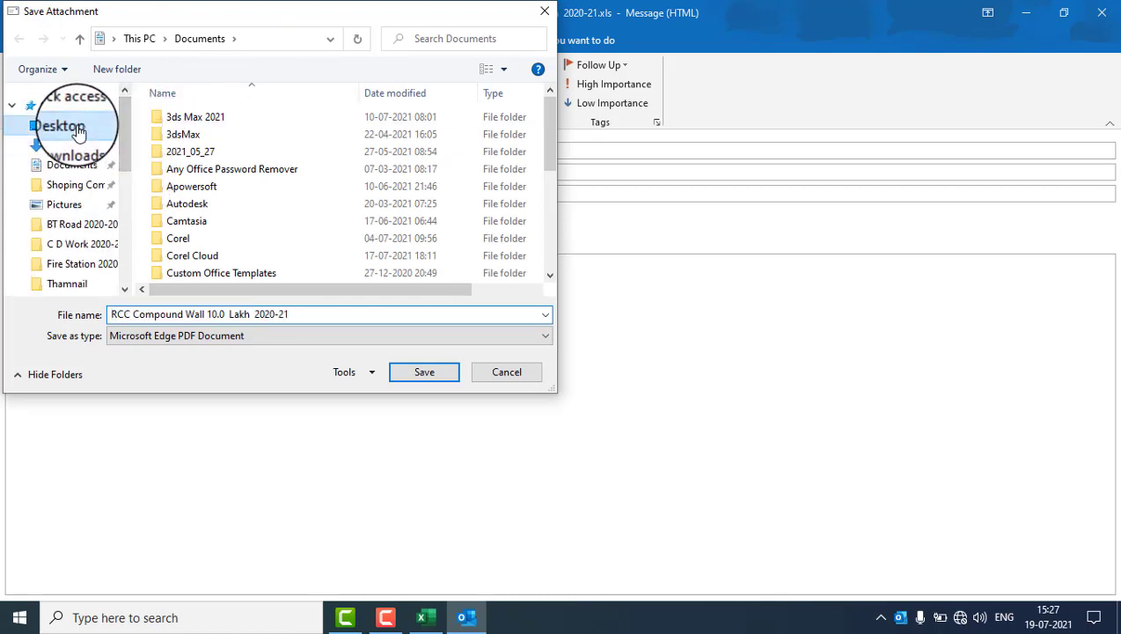
left_click(116, 314)
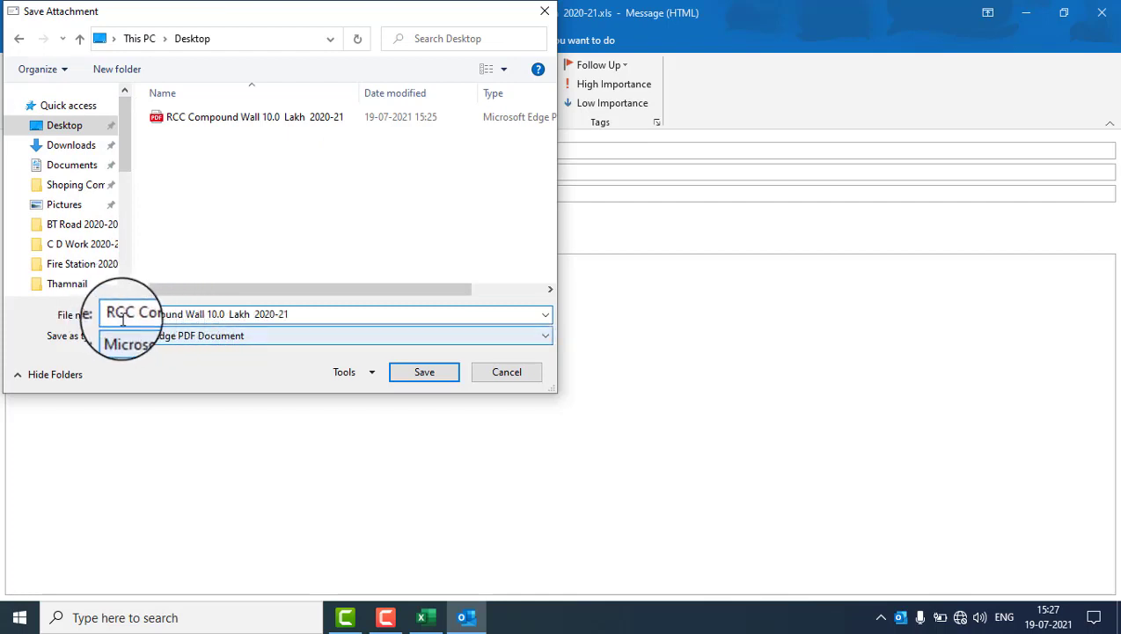
type("[")
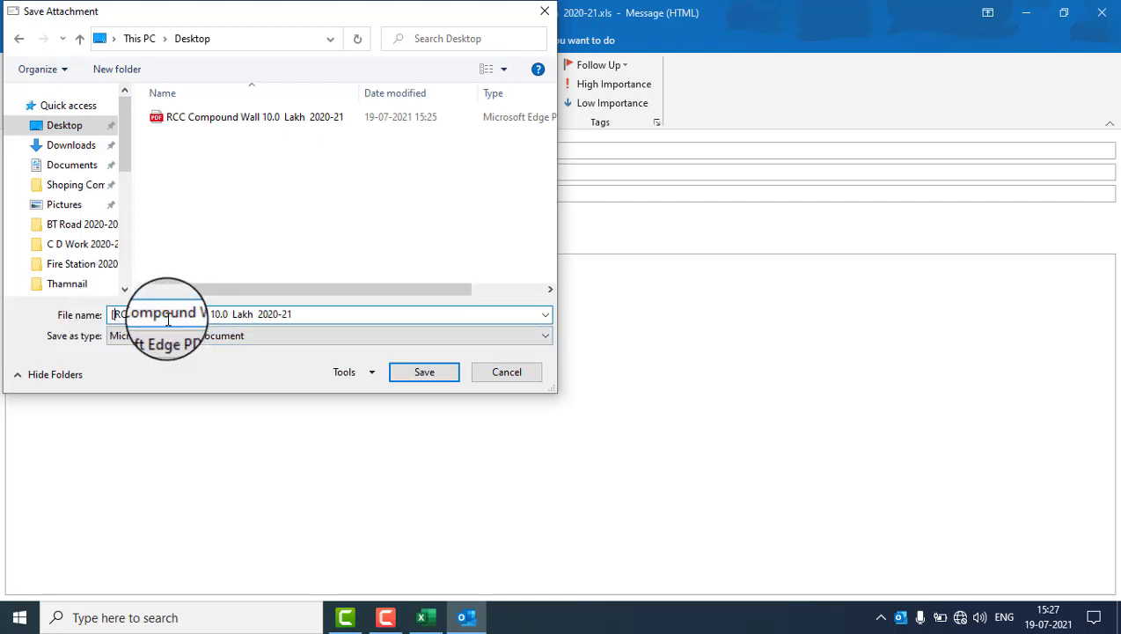
type("1]")
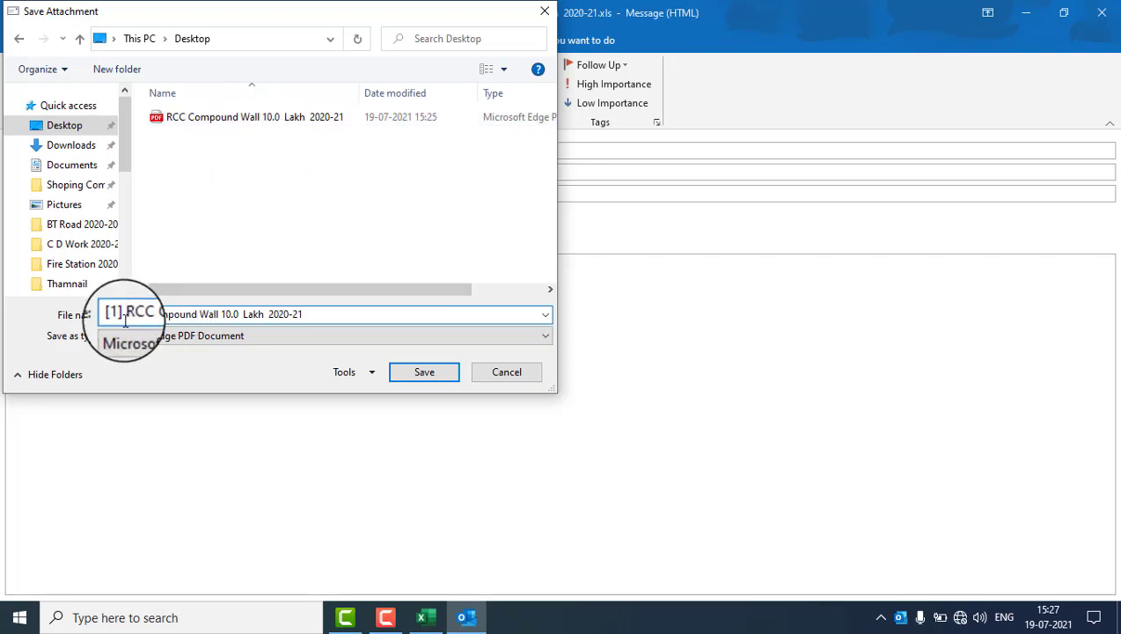
left_click(420, 371)
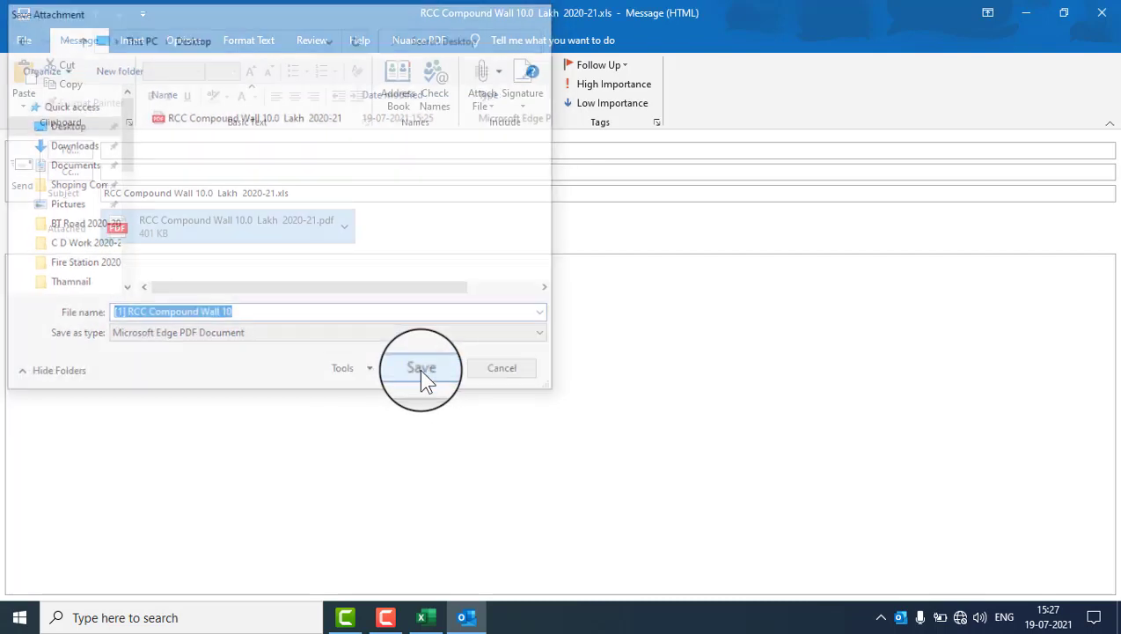
Close the unsent email and print the entire 18-page workbook to Microsoft Print to PDF.
left_click(1105, 16)
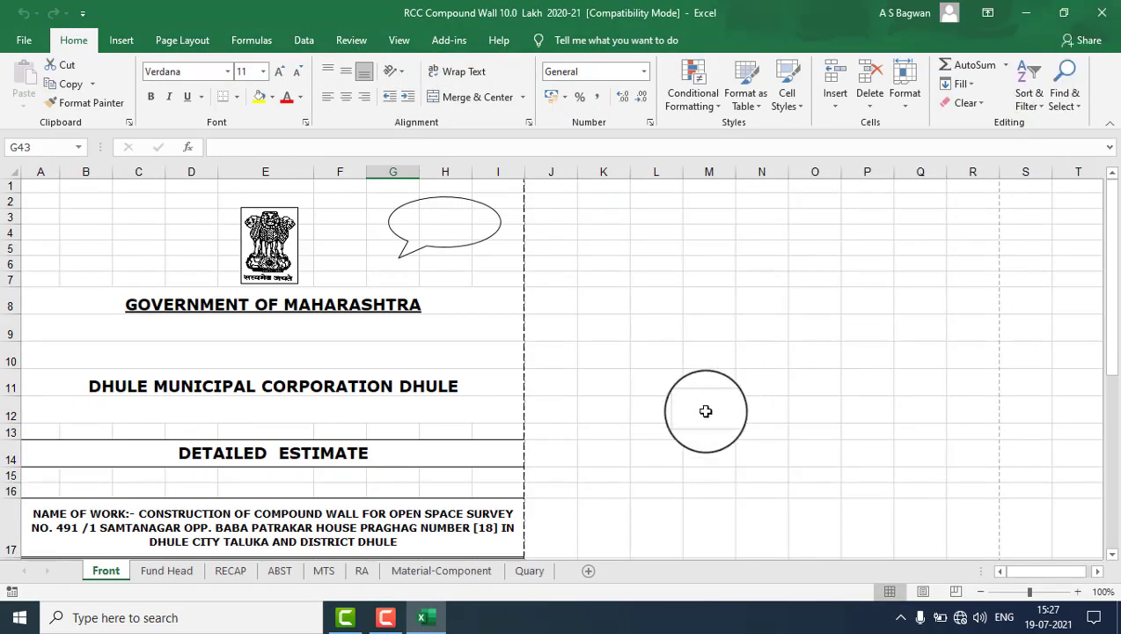
key("ctrl+p")
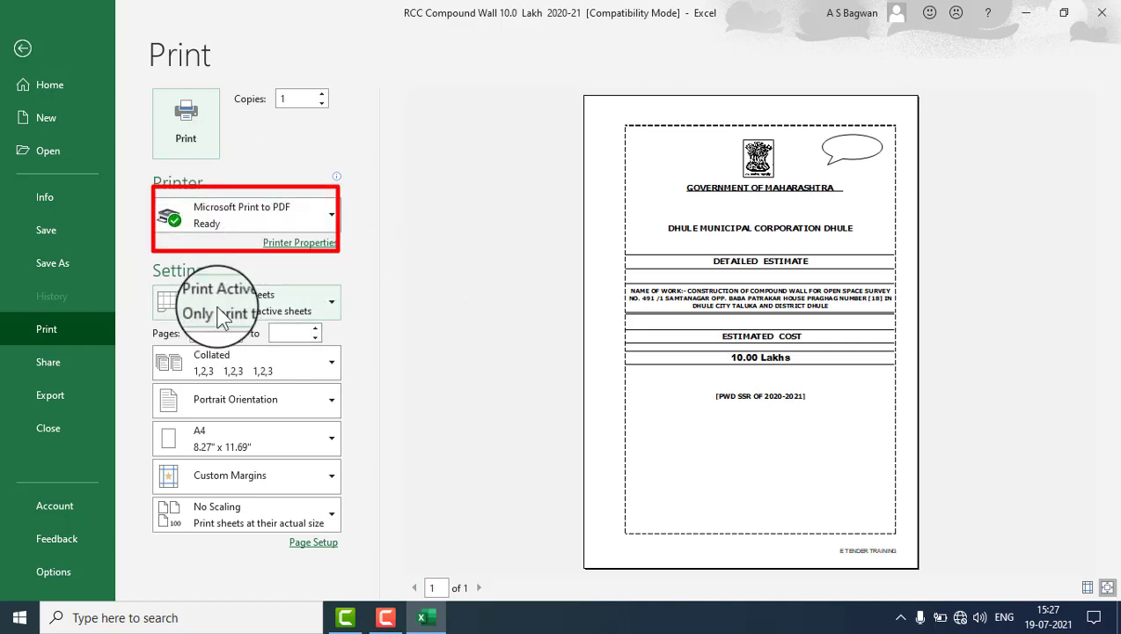
left_click(330, 301)
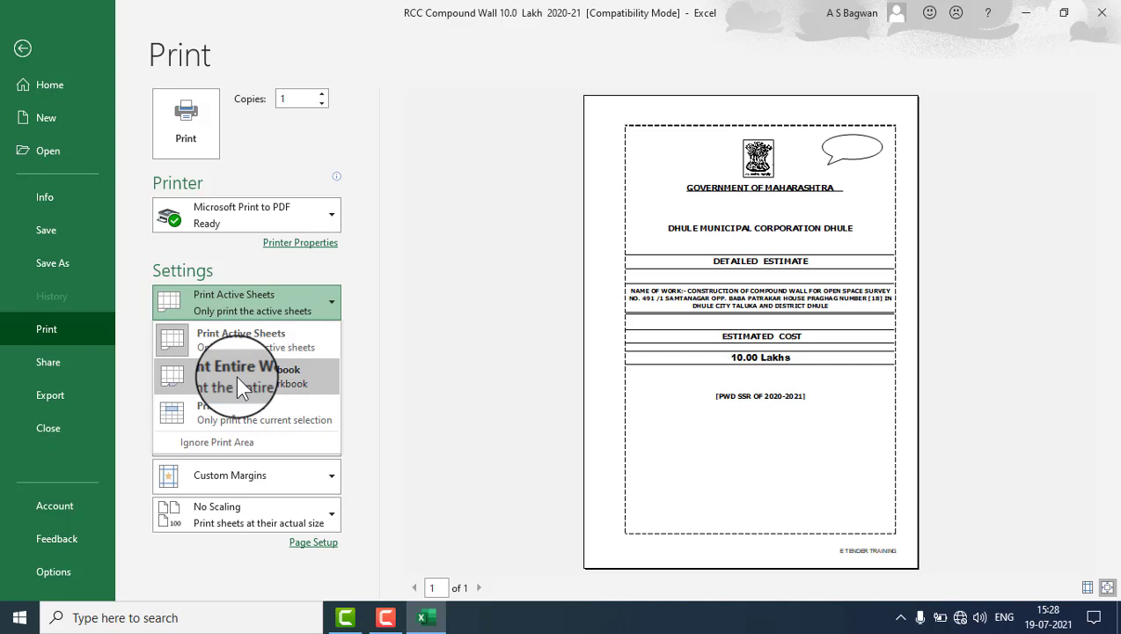
key("Escape")
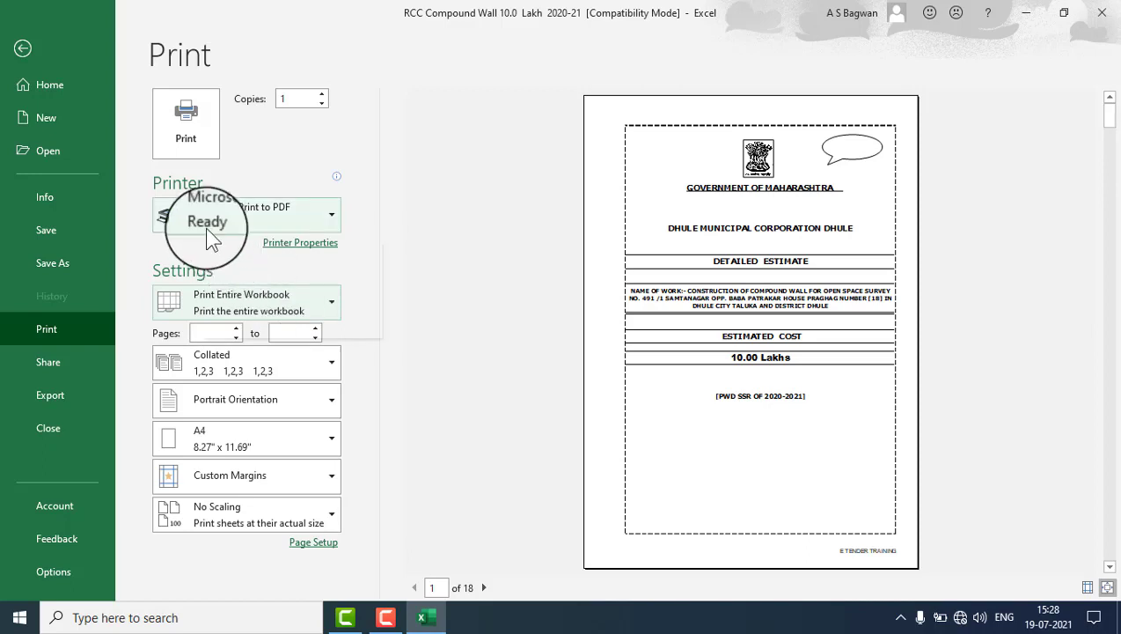
mouse_move(211, 239)
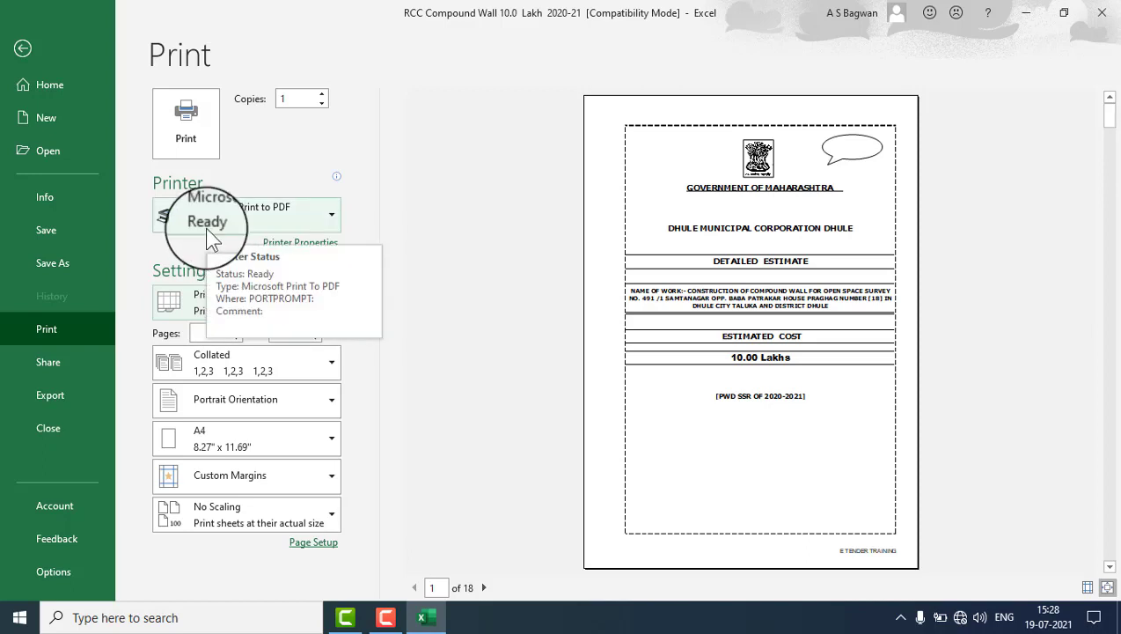
left_click(195, 135)
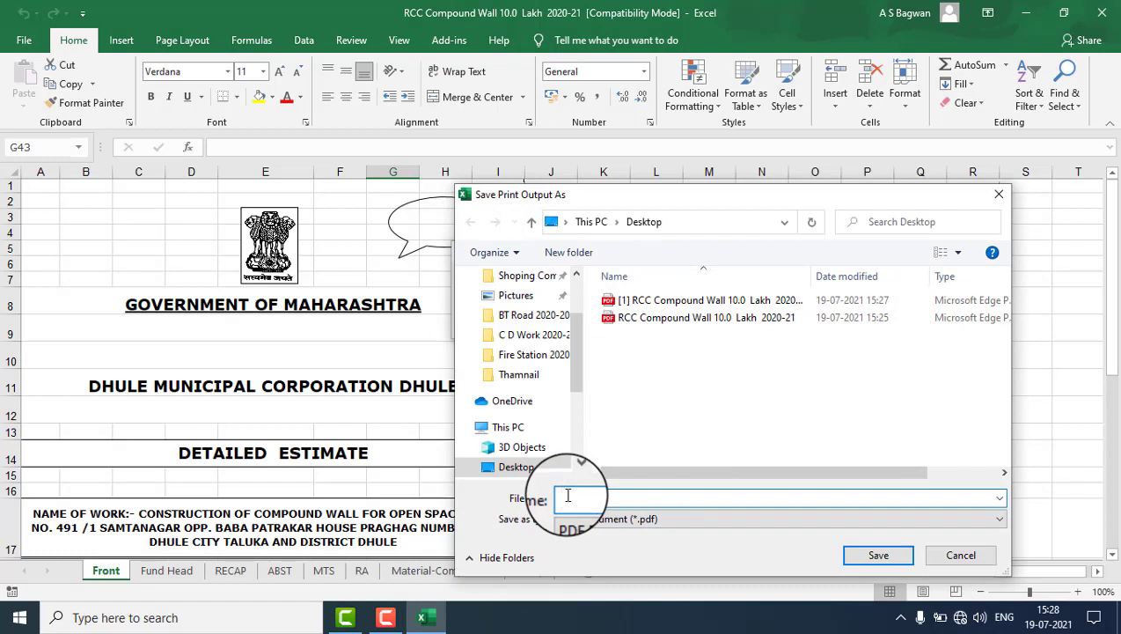
Name the print output file, replacing '[2]' with 'Copmpoundwall'.
type("[2")
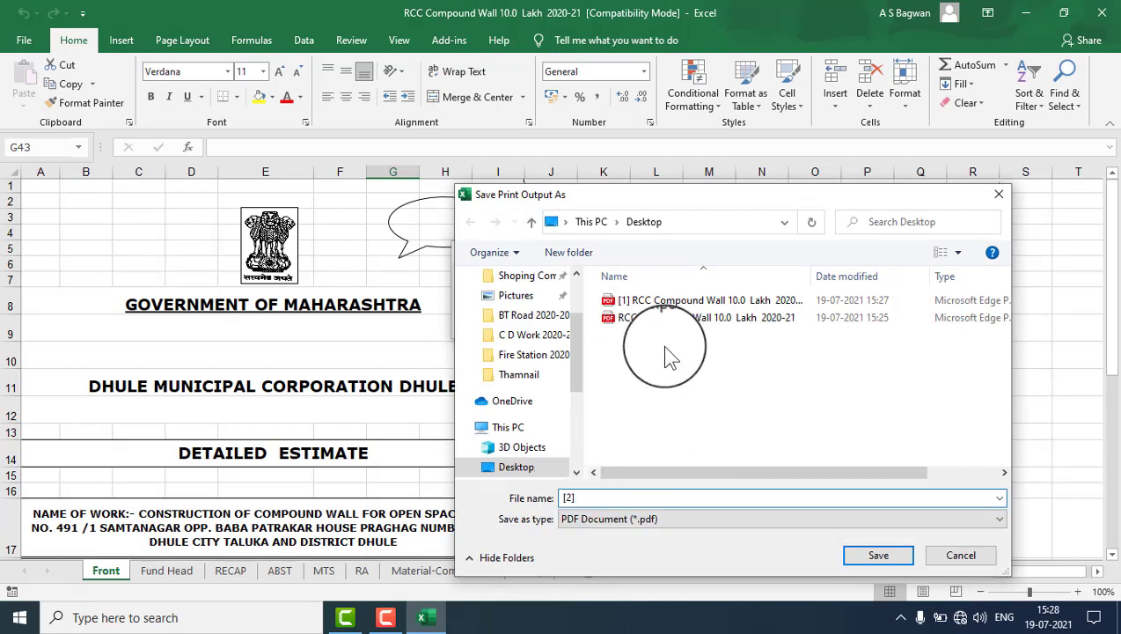
type("]")
key("BackSpace")
key("BackSpace")
key("BackSpace")
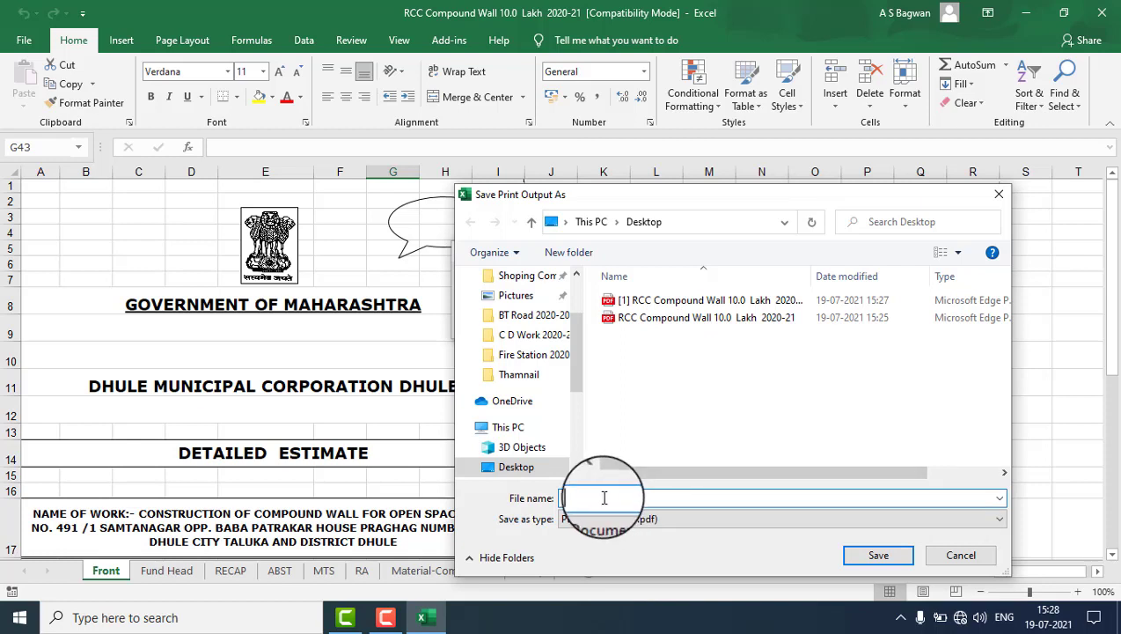
type("C")
type("op")
type("m")
type("pound")
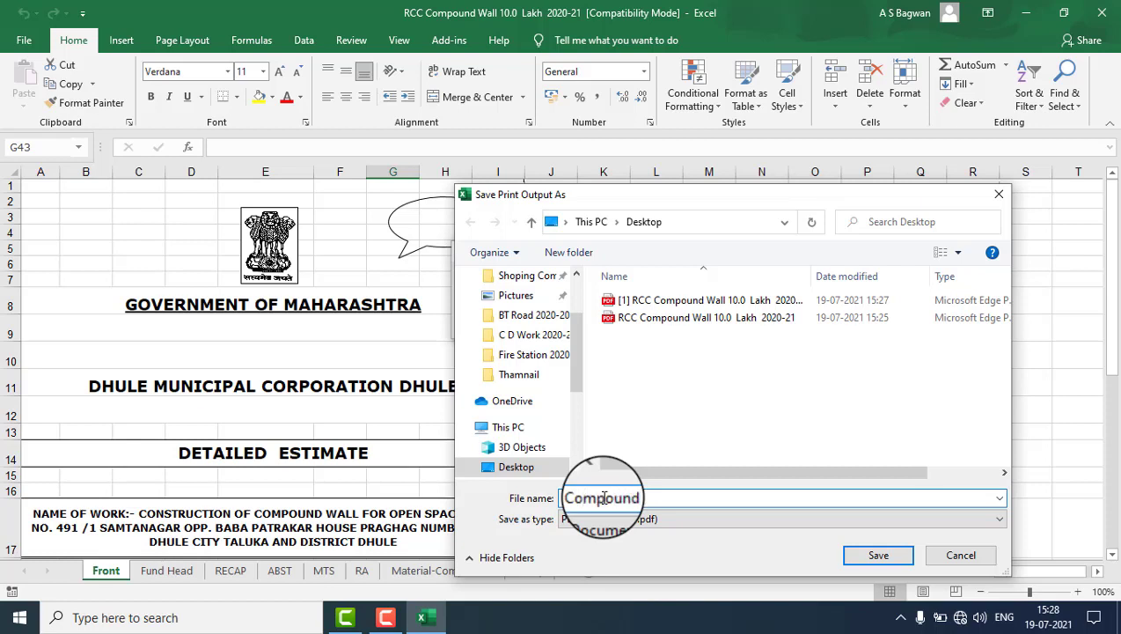
type("wall")
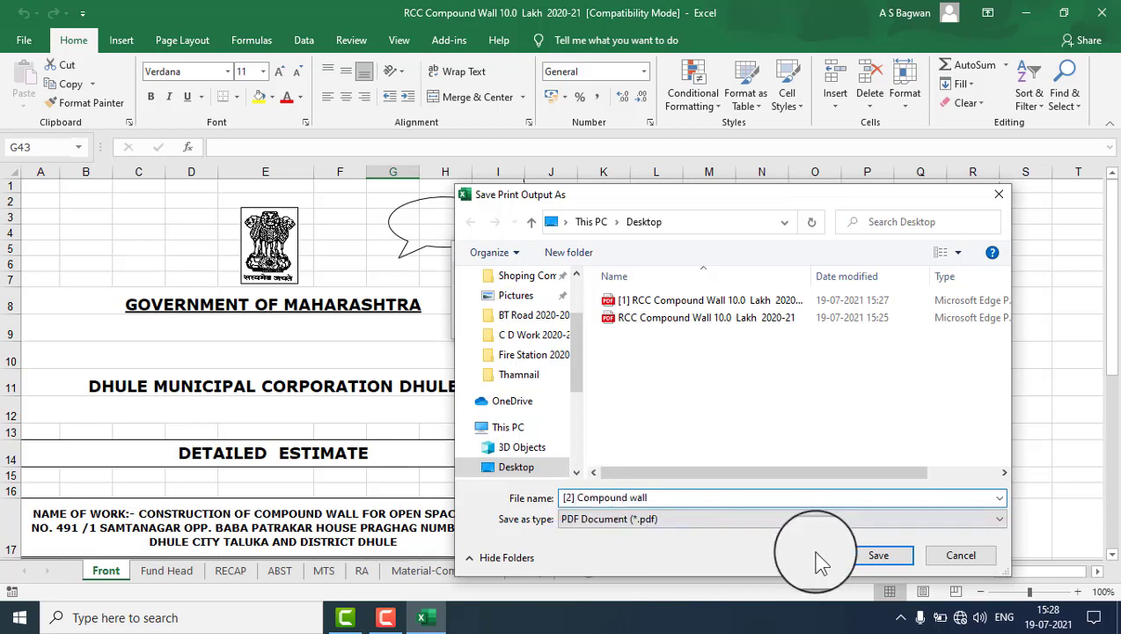
Save the print output PDF, then browse the Fund Head, RECAP, ABST and MTS sheets.
left_click(876, 560)
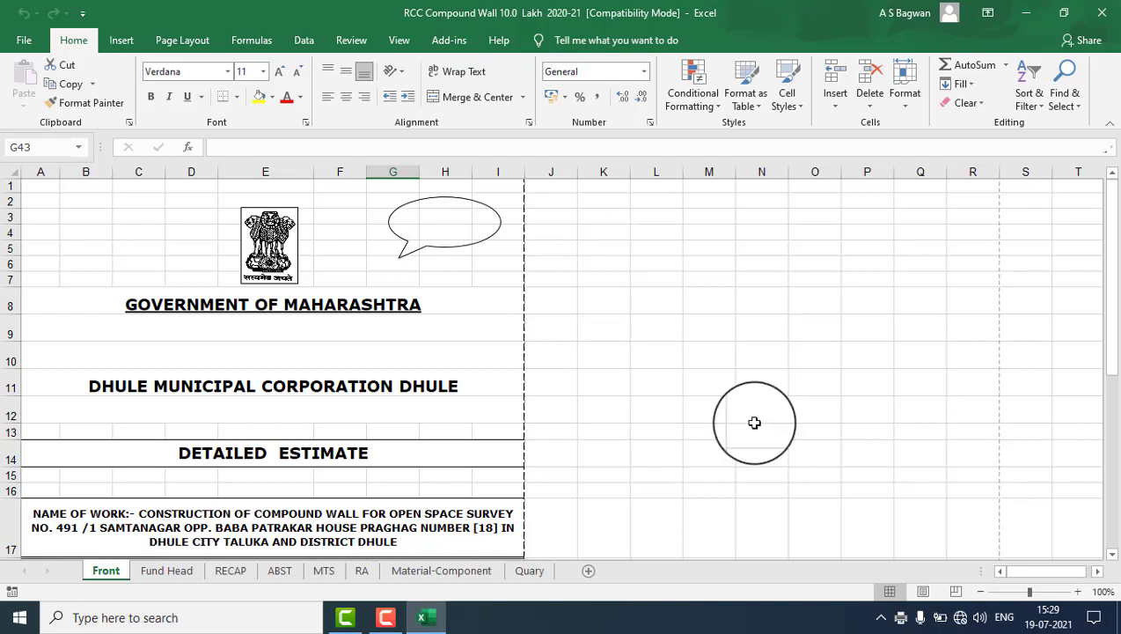
left_click(167, 570)
left_click(231, 571)
left_click(280, 570)
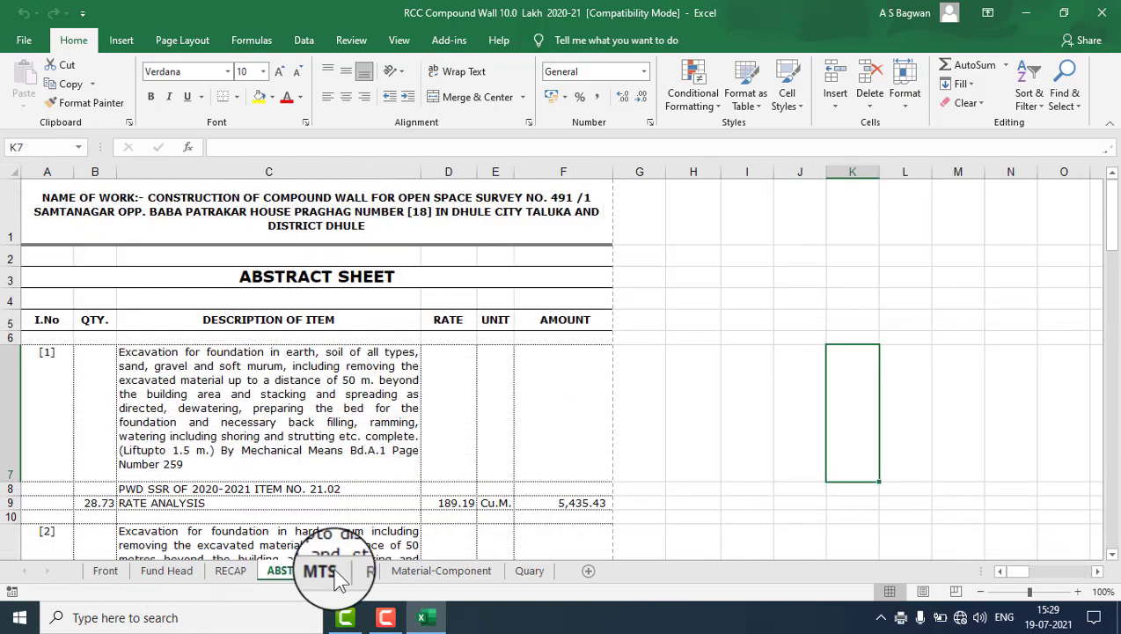
left_click(320, 570)
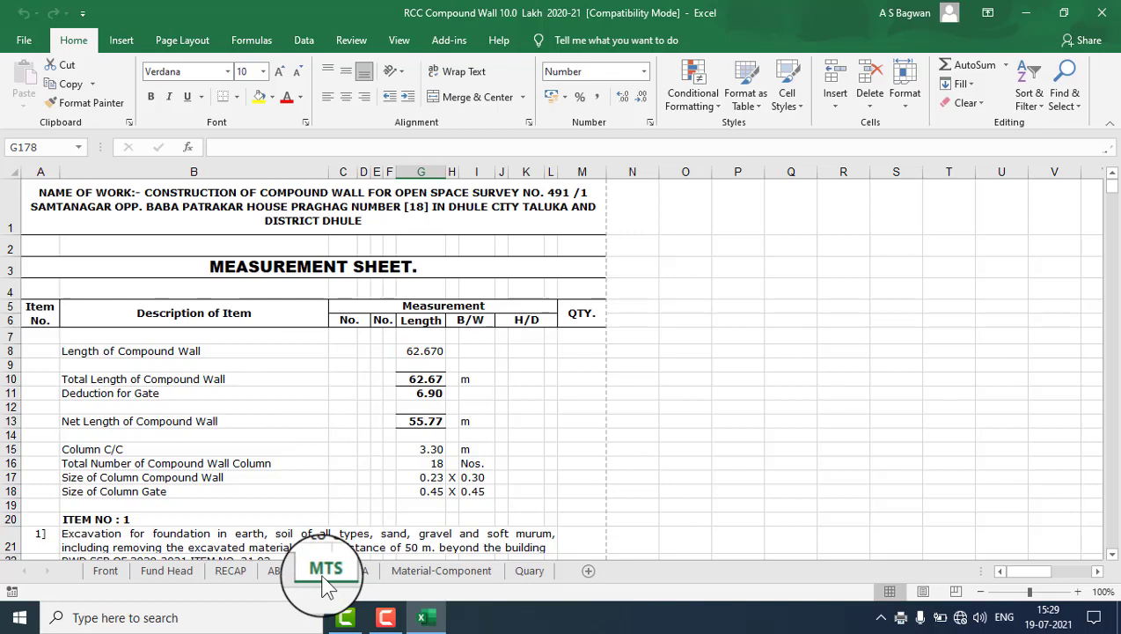
Preview the whole workbook's print output, then go to the File start page.
key("ctrl+p")
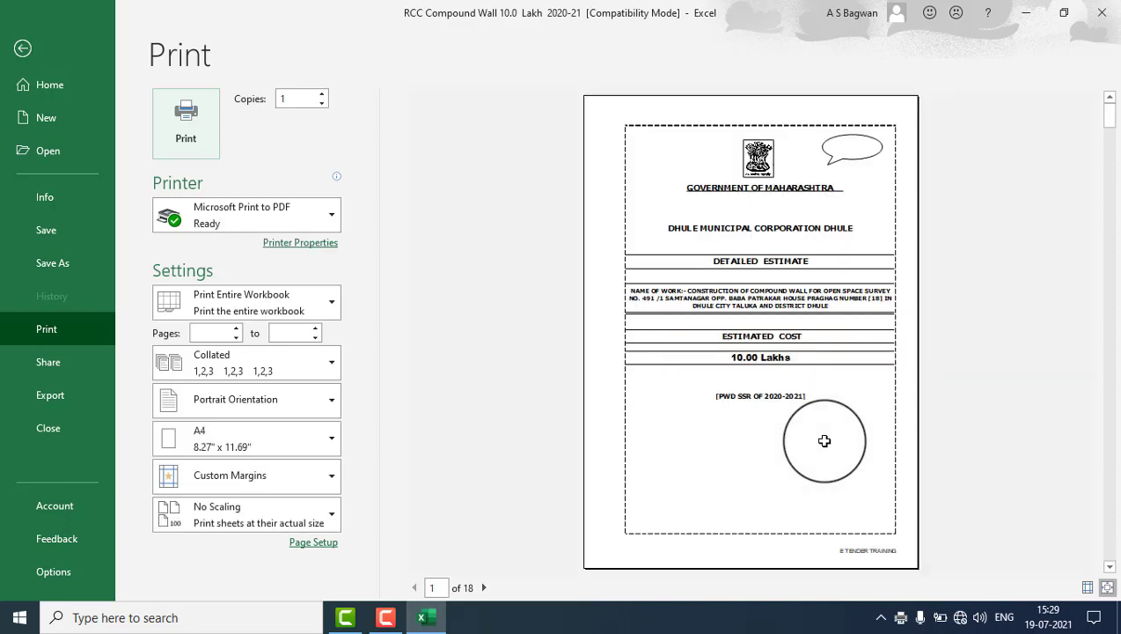
key("Escape")
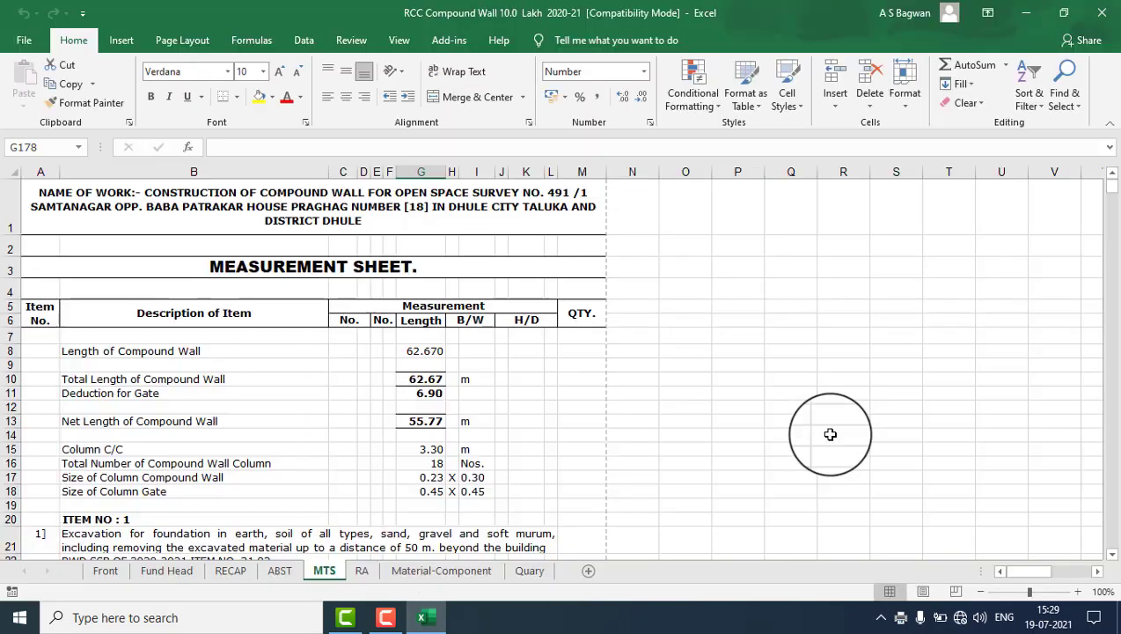
left_click(26, 44)
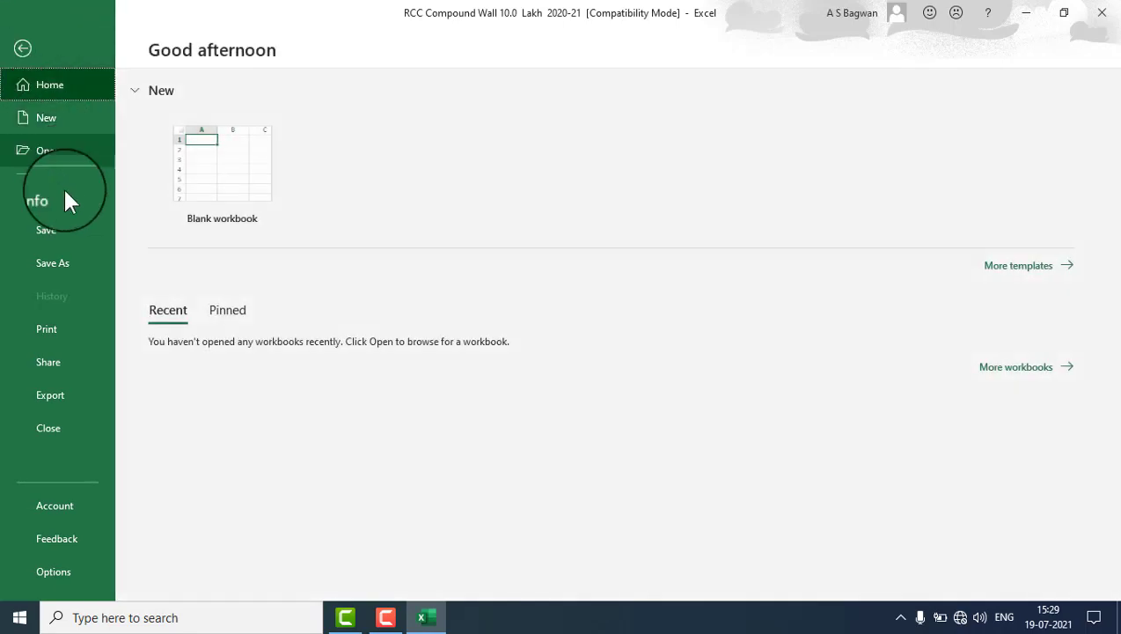
Set up Save As with type PDF and the Entire workbook option, then select the file name.
left_click(57, 262)
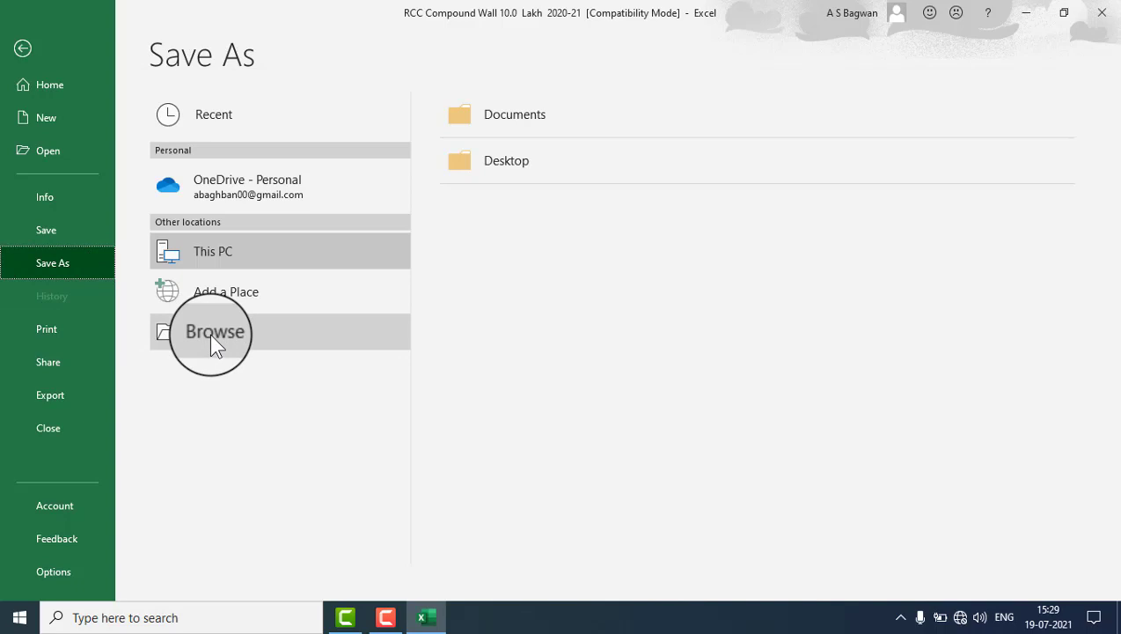
left_click(209, 333)
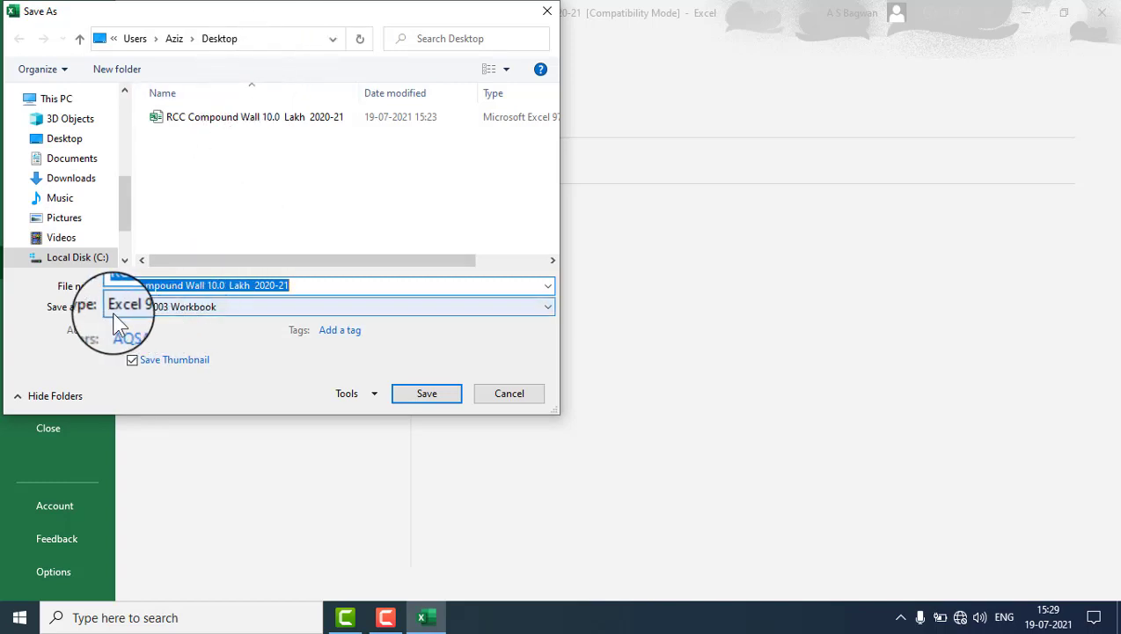
left_click(539, 307)
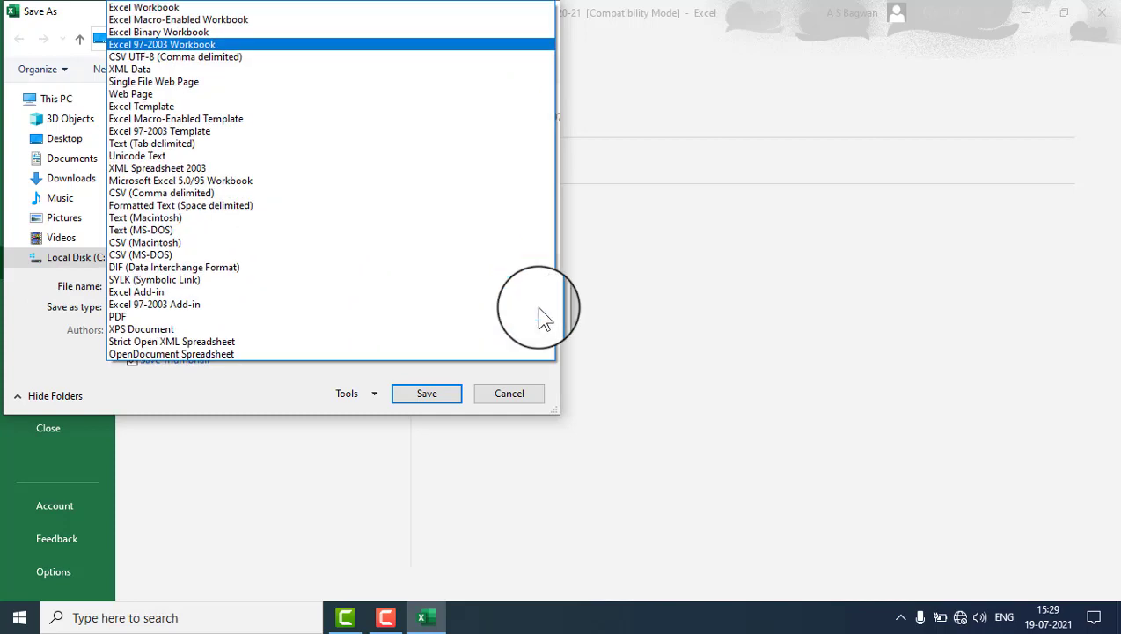
left_click(143, 319)
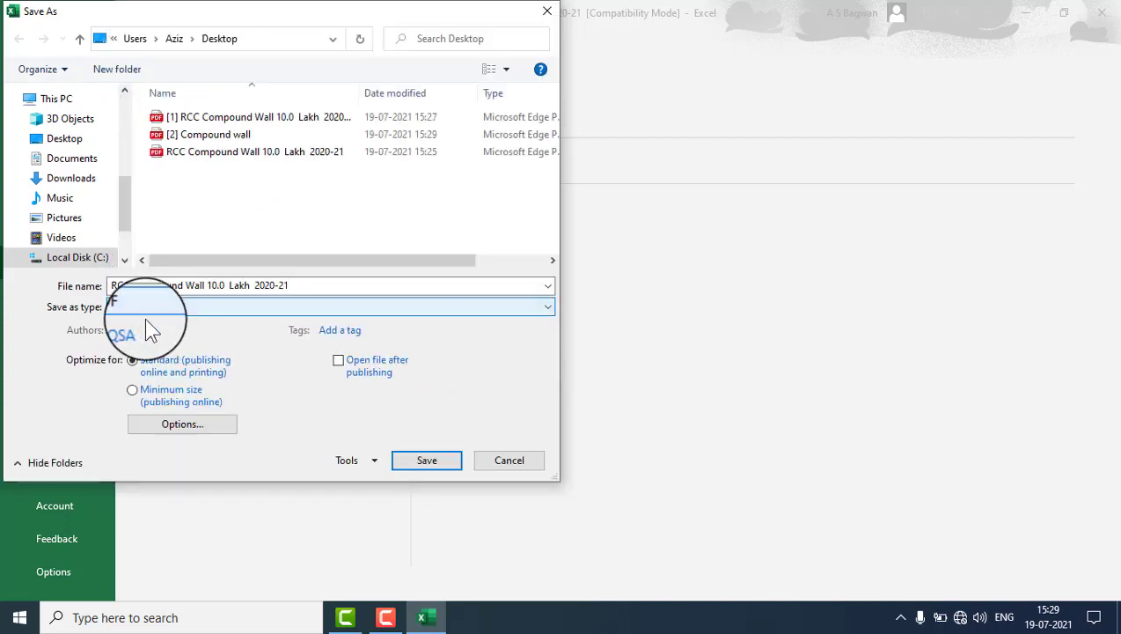
left_click(189, 431)
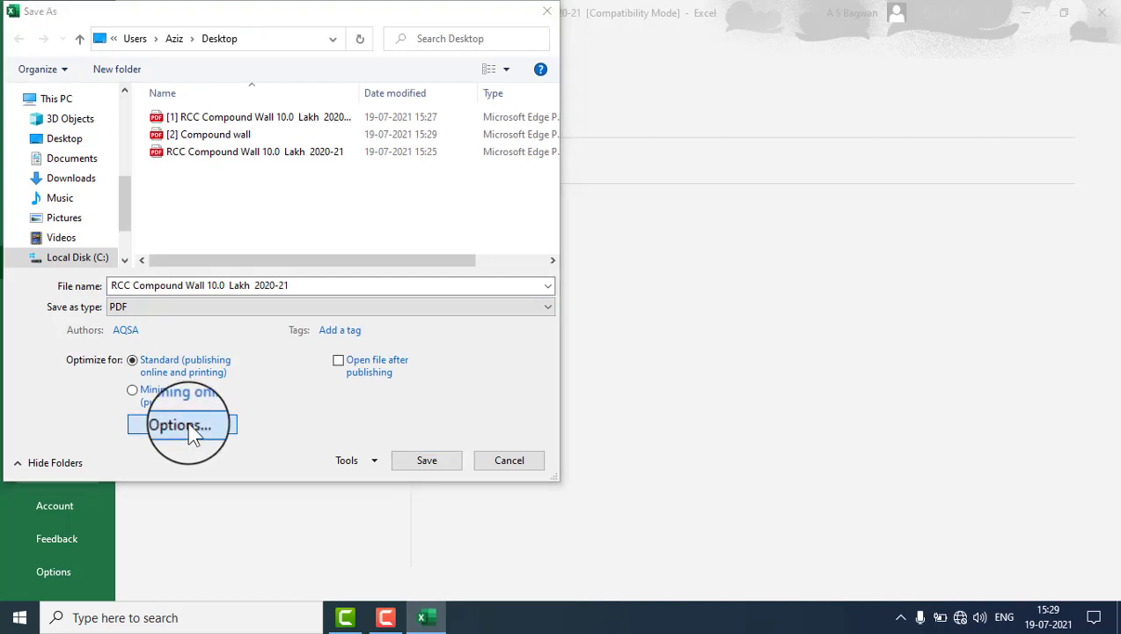
left_click(323, 214)
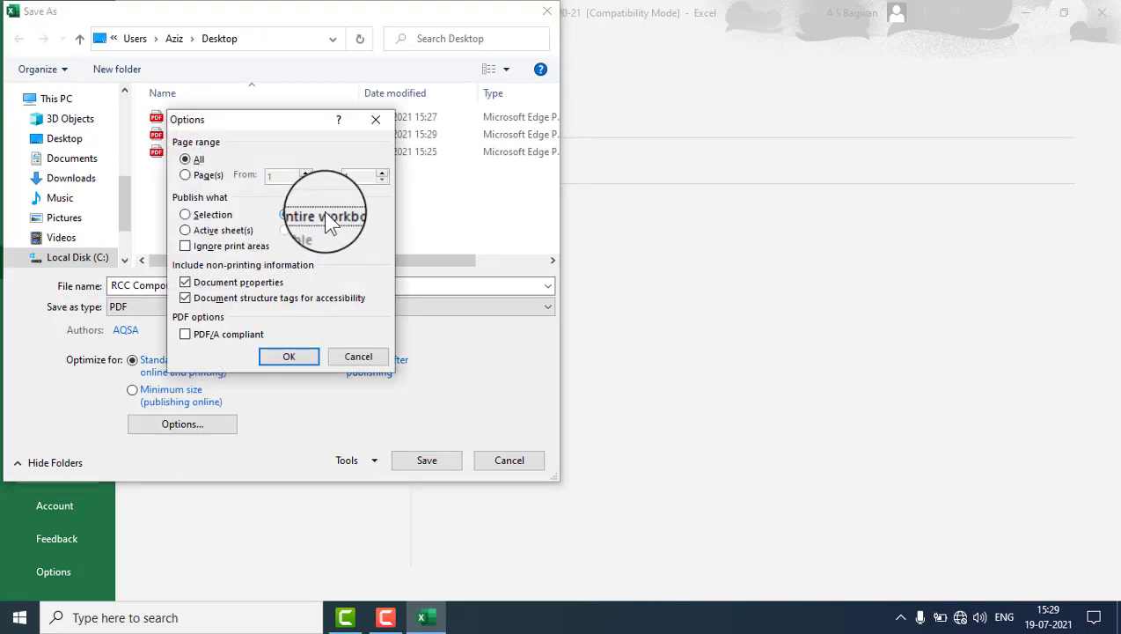
left_click(298, 357)
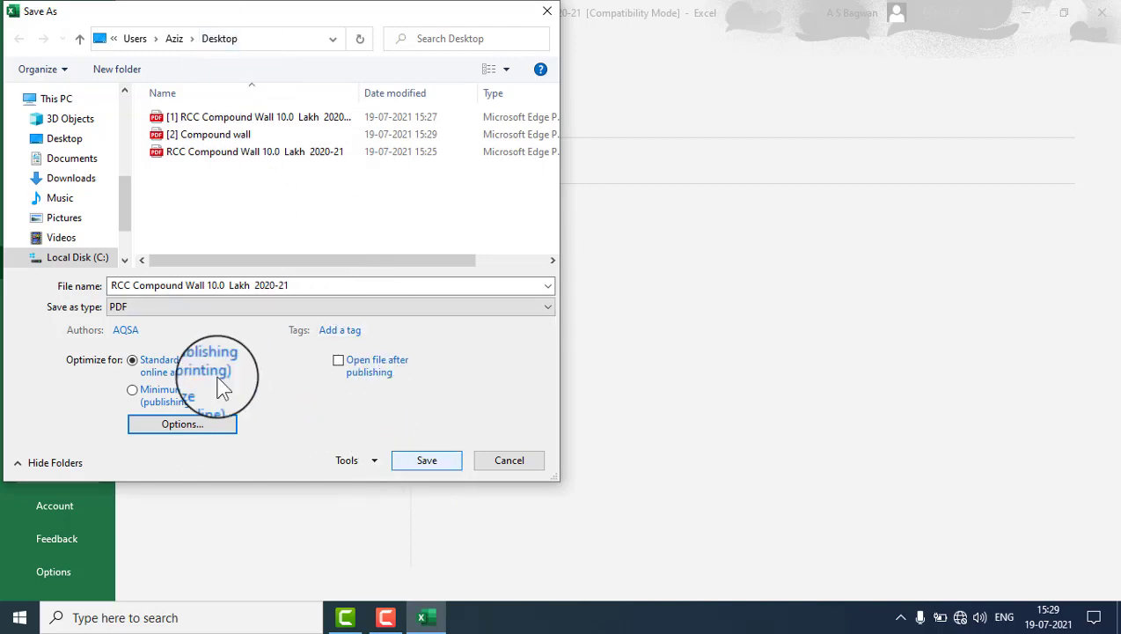
left_click(114, 286)
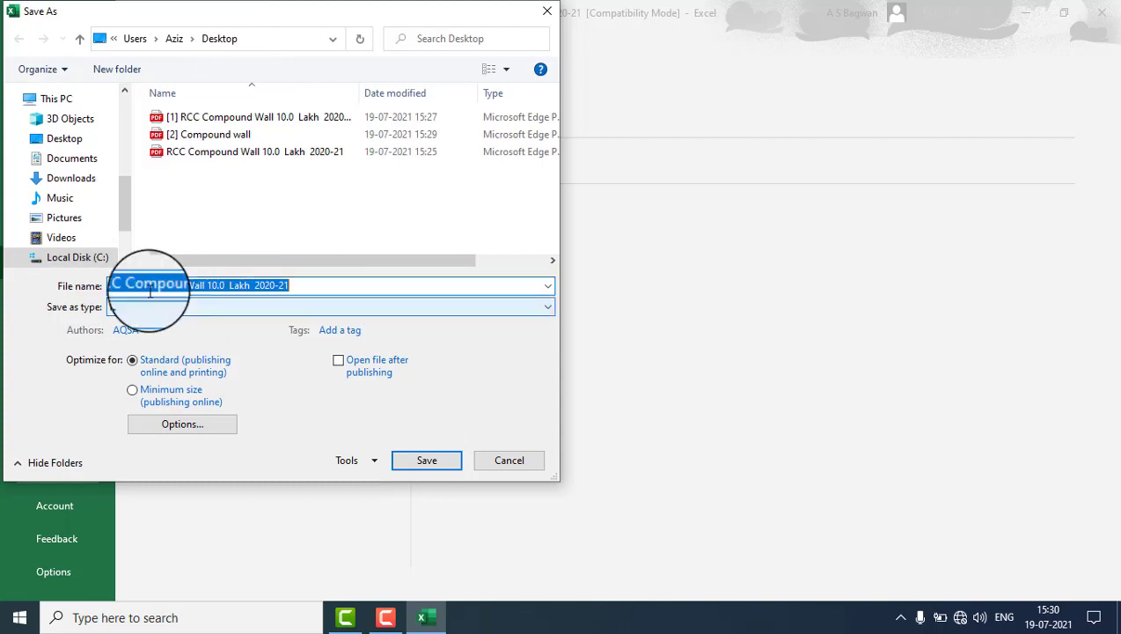
Prefix the file name with [3] and try saving the PDF, dismissing the file-access error.
left_click(112, 290)
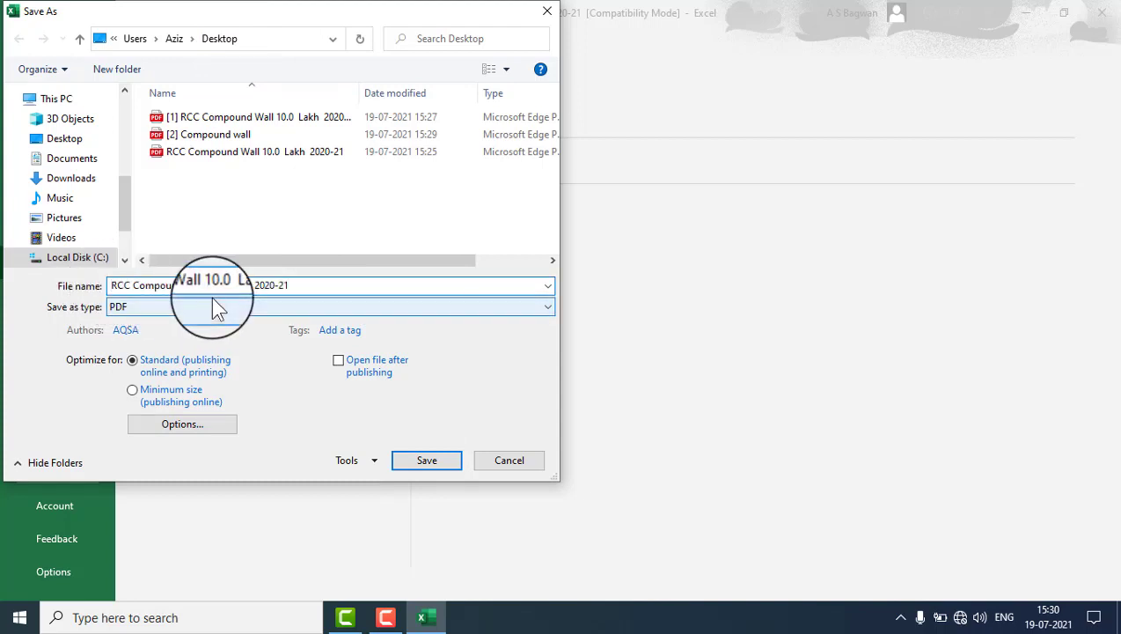
type("[3]")
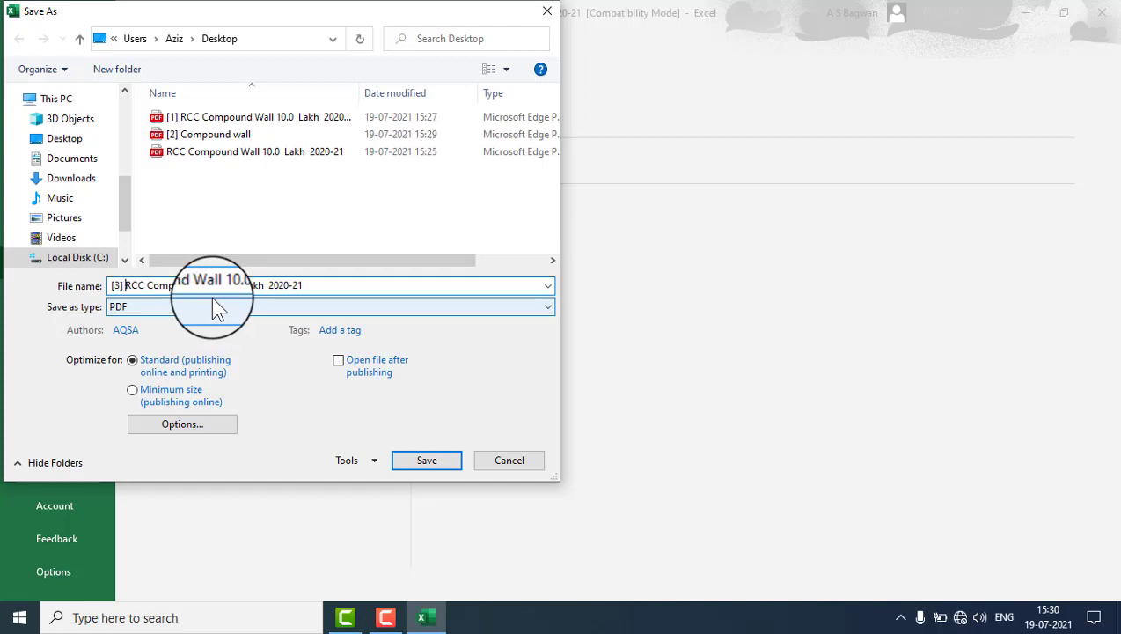
left_click(443, 474)
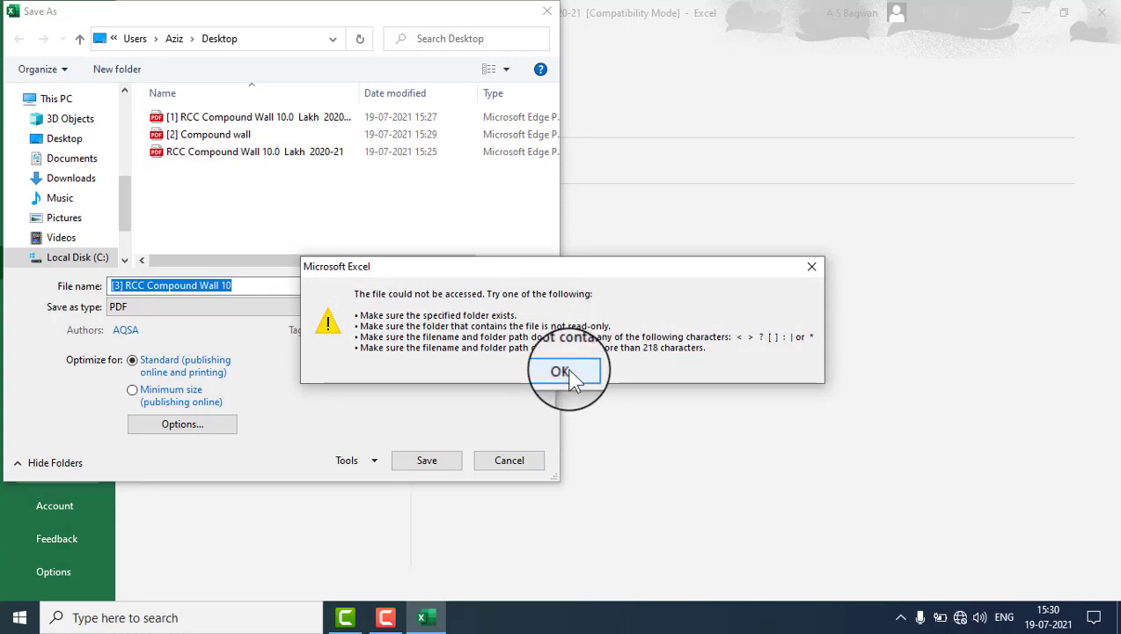
left_click(568, 373)
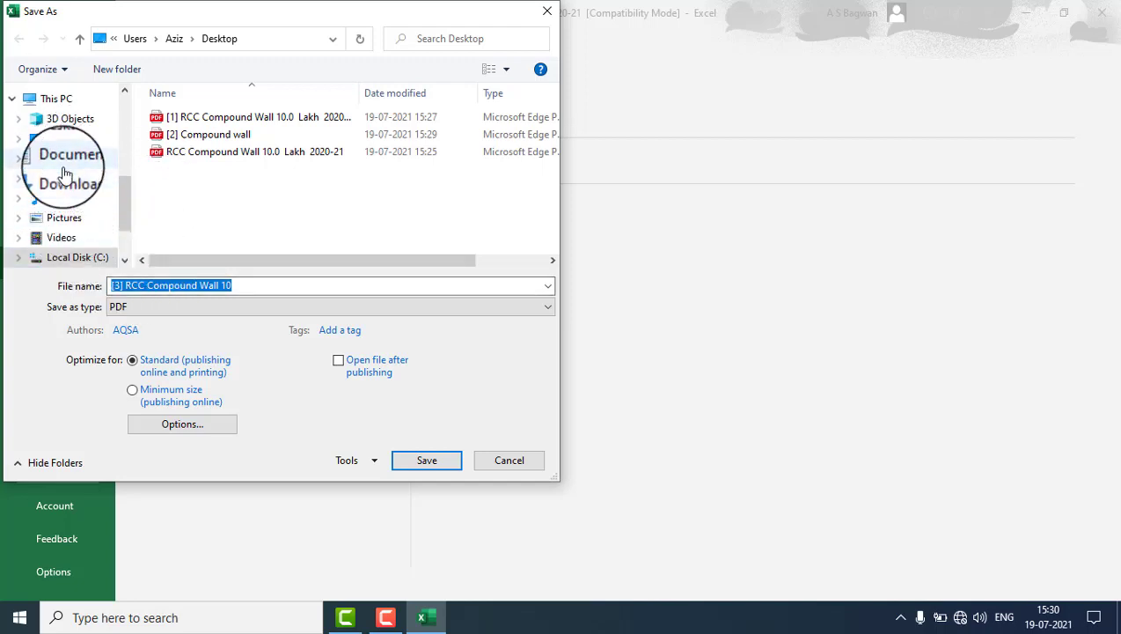
Retry the save in Documents, dismiss the error again, and retype the file name.
left_click(75, 166)
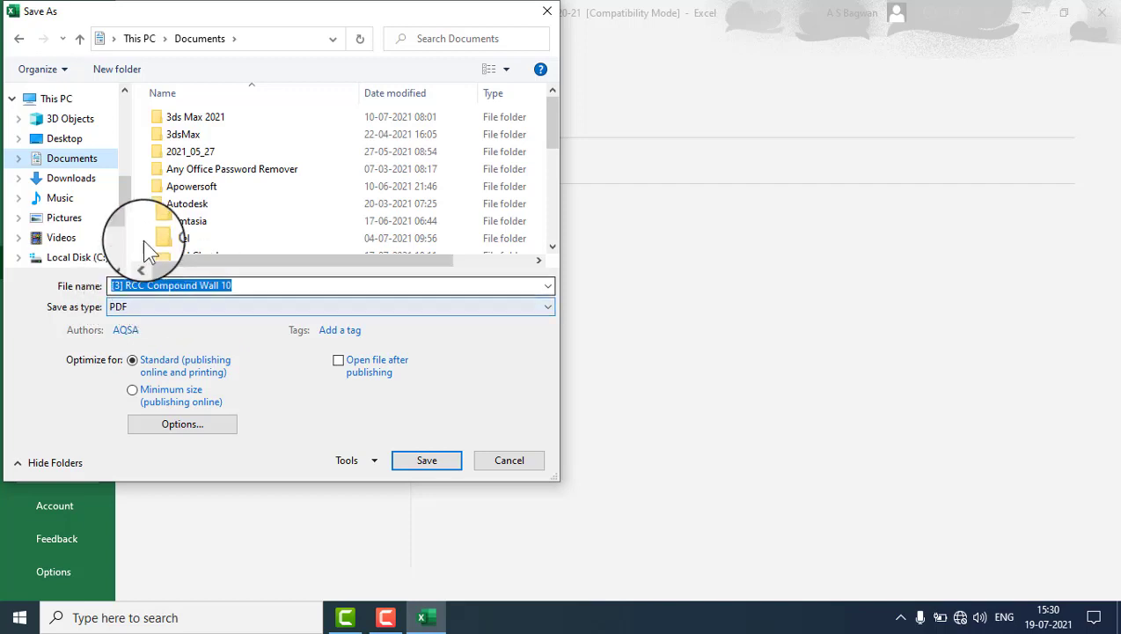
left_click(431, 463)
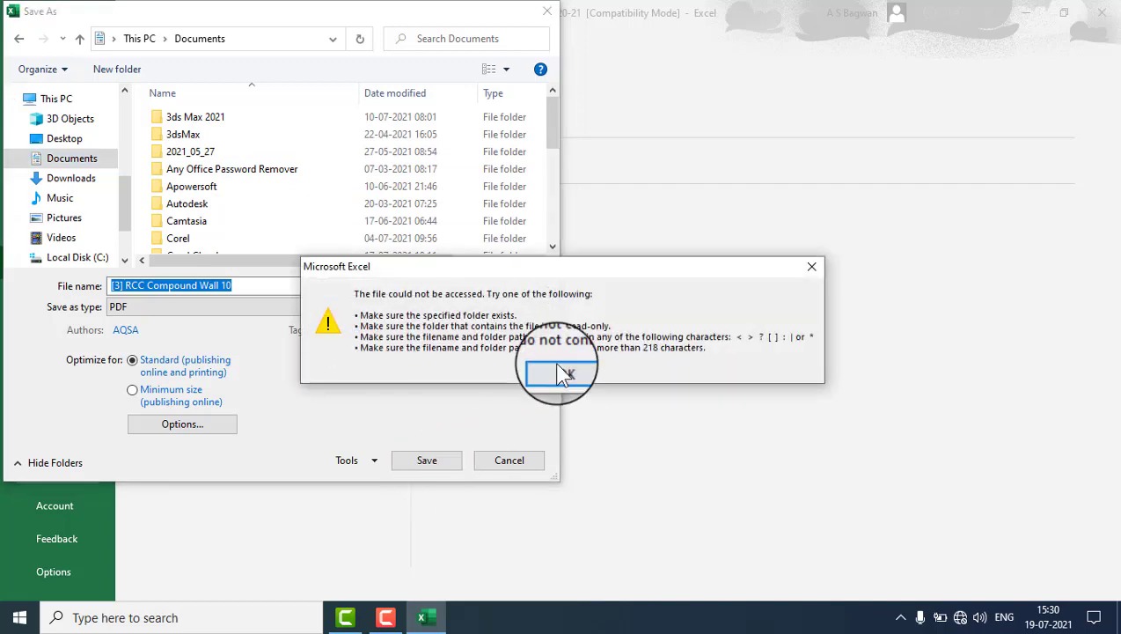
left_click(561, 374)
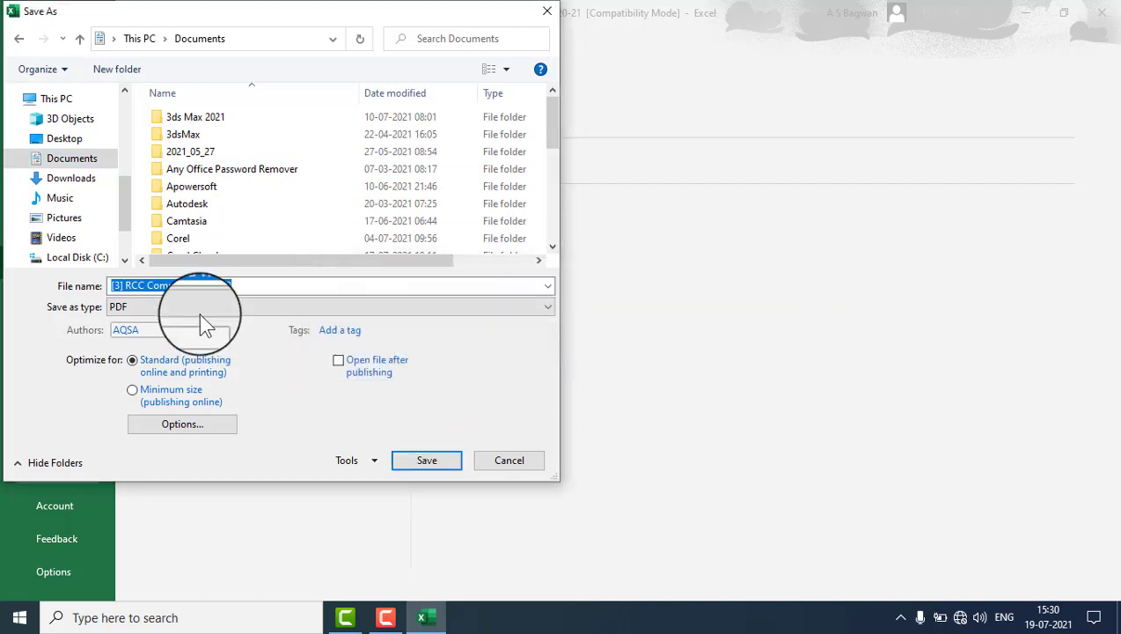
left_click_drag(240, 286, 61, 290)
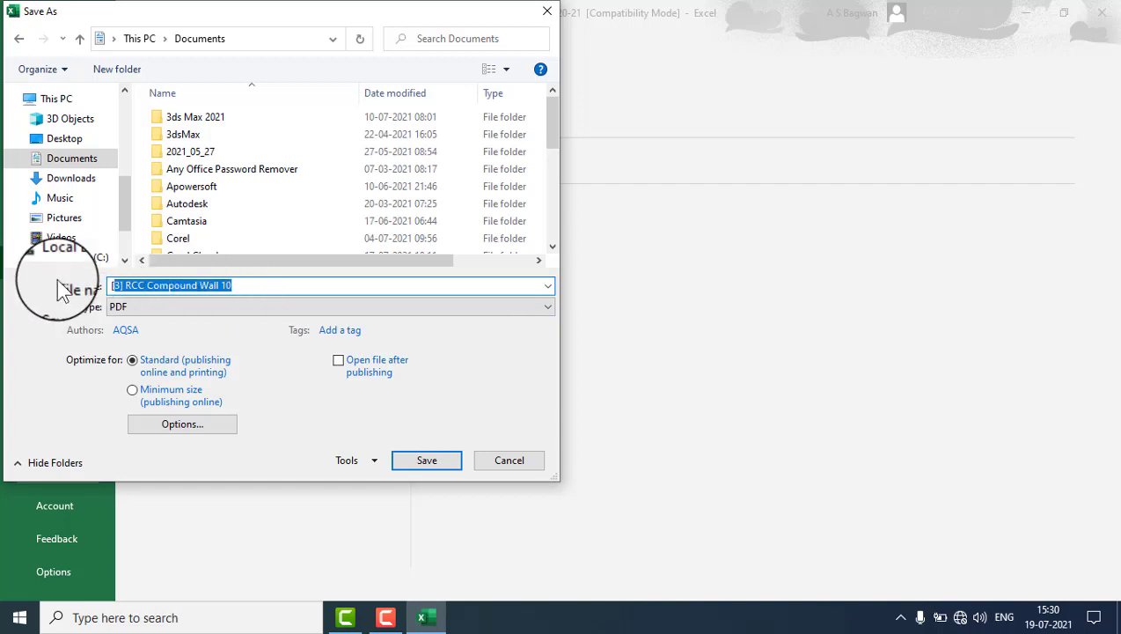
type("[")
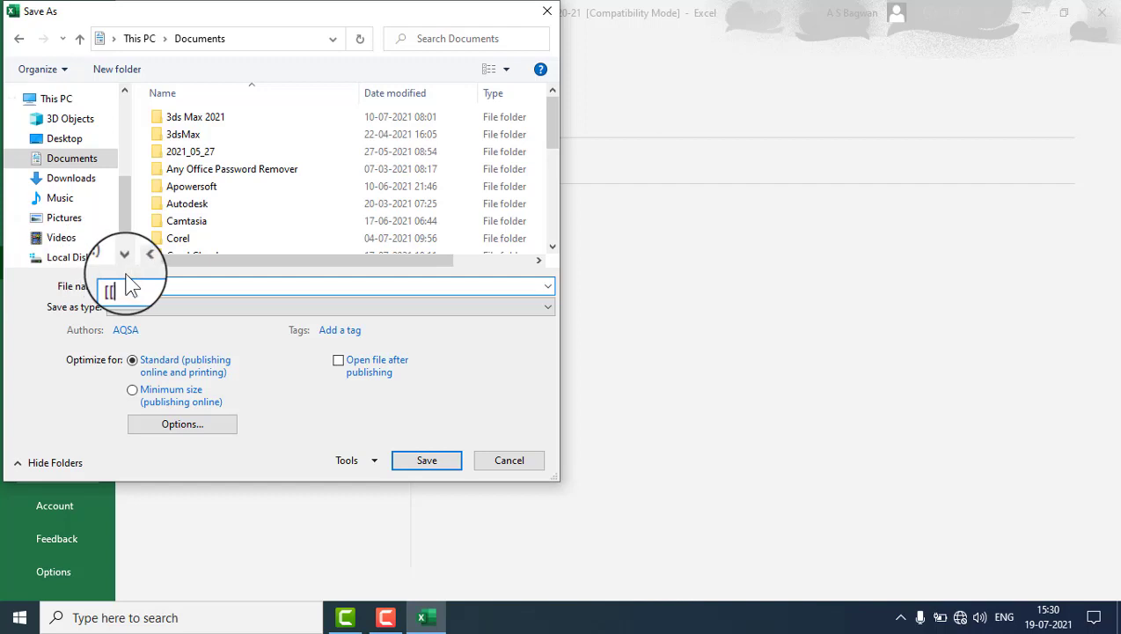
type("3")
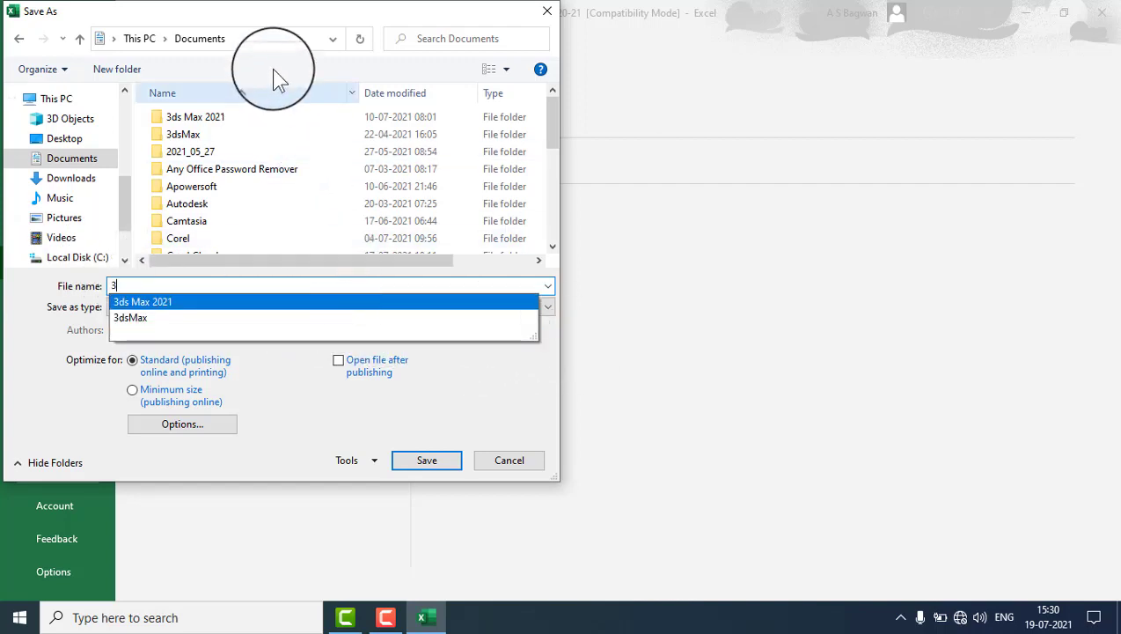
Save the entire workbook as PDF '3' on the Desktop, then minimize Excel.
left_click(66, 139)
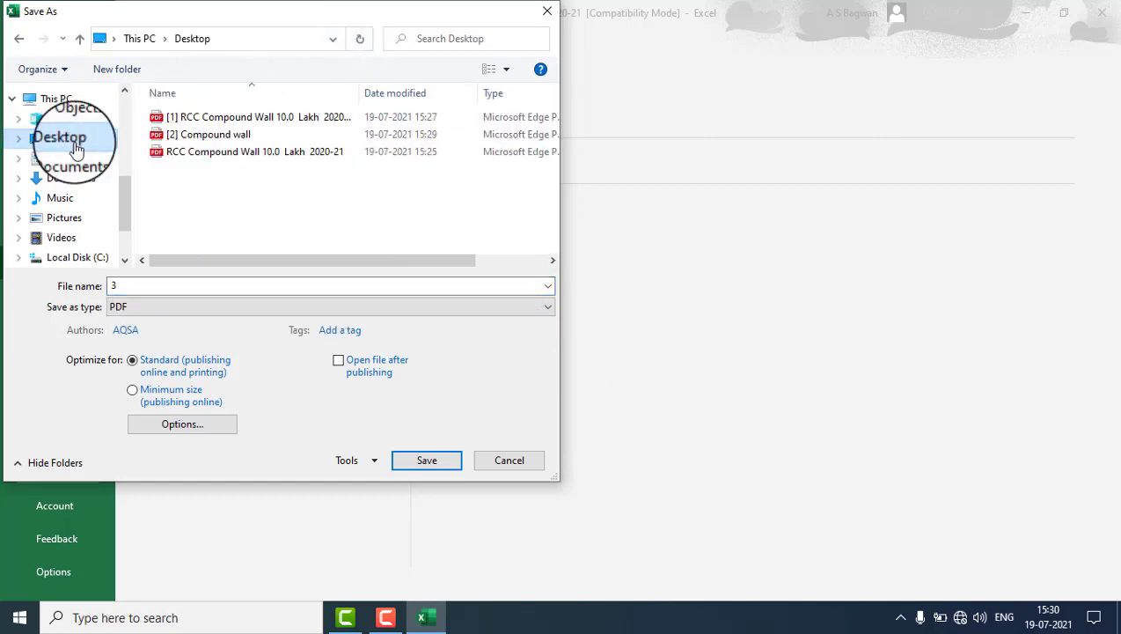
left_click(431, 461)
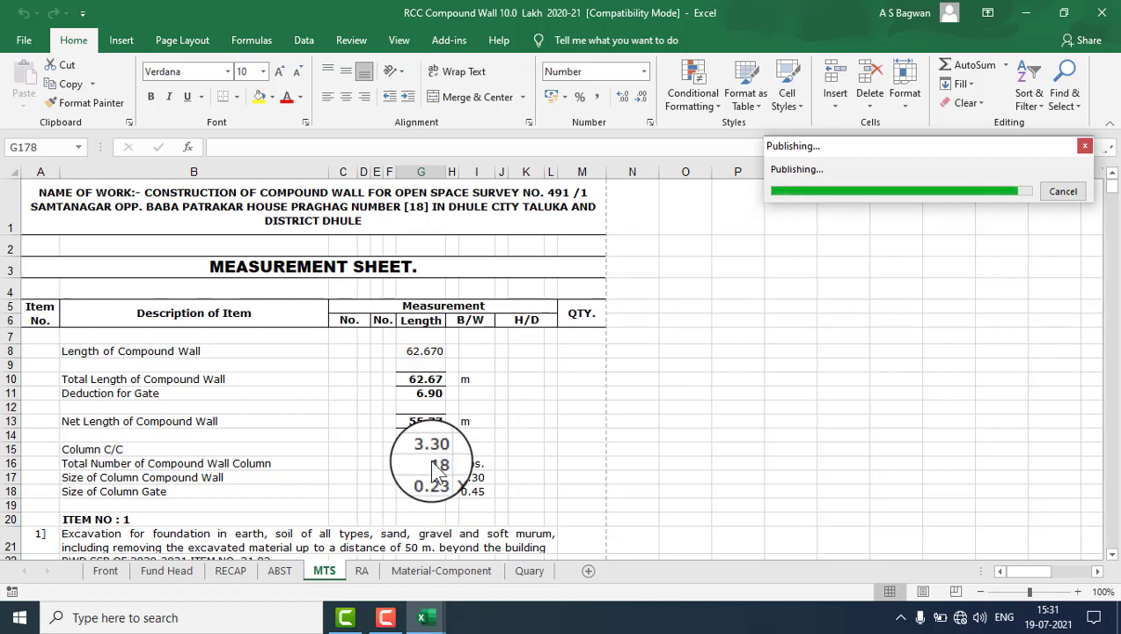
left_click(1025, 13)
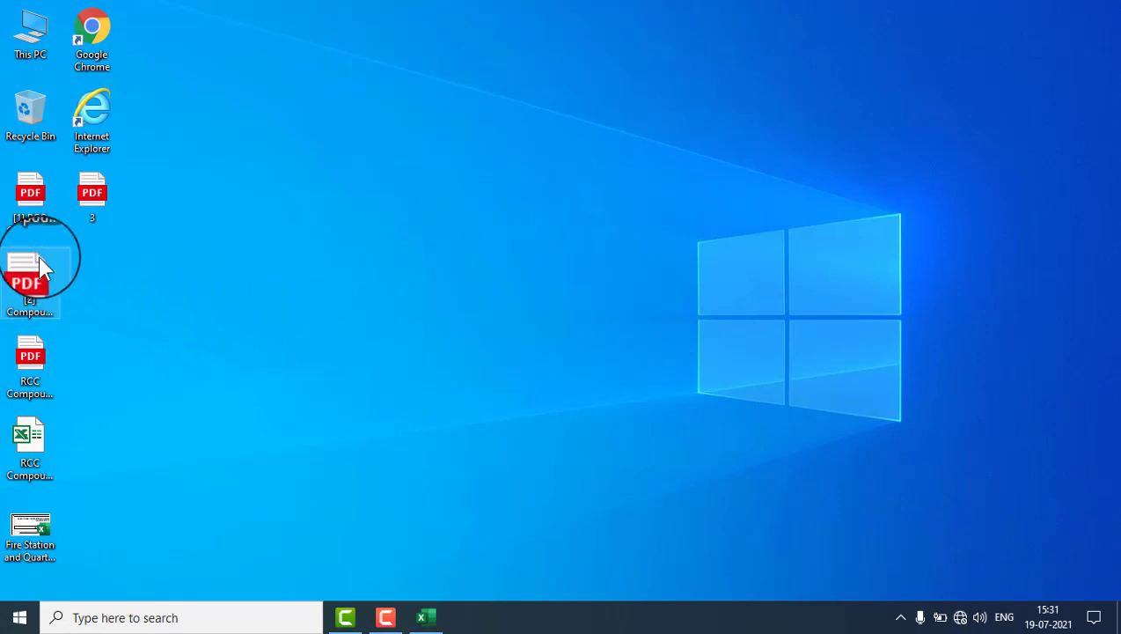
double_click(30, 189)
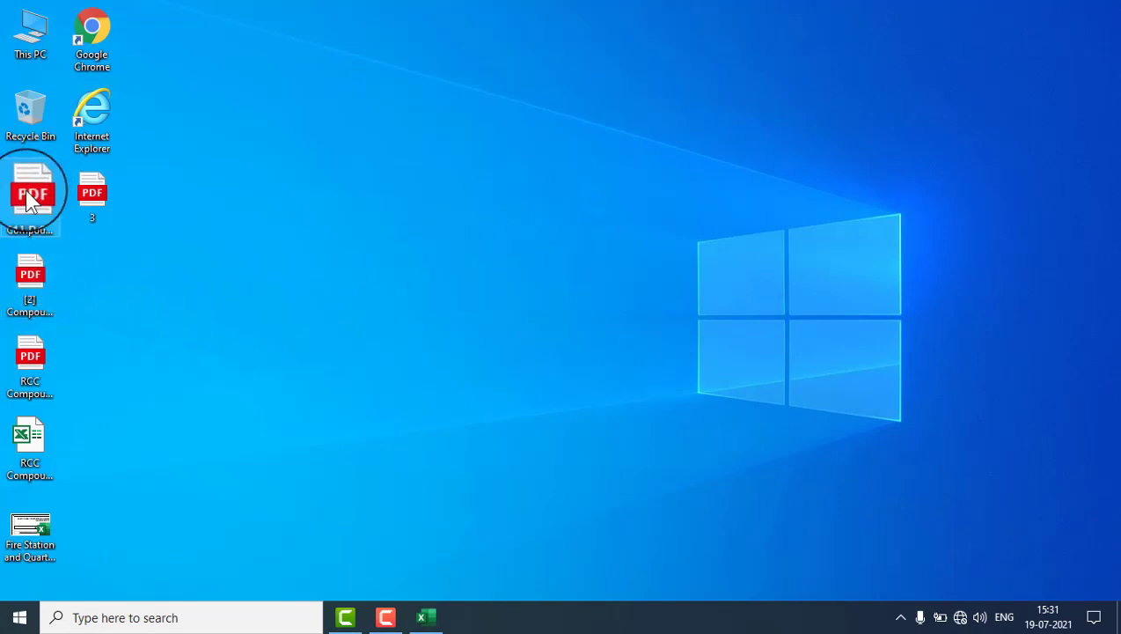
mouse_move(30, 189)
left_mouse_down()
mouse_move(39, 357)
mouse_move(95, 187)
left_mouse_up()
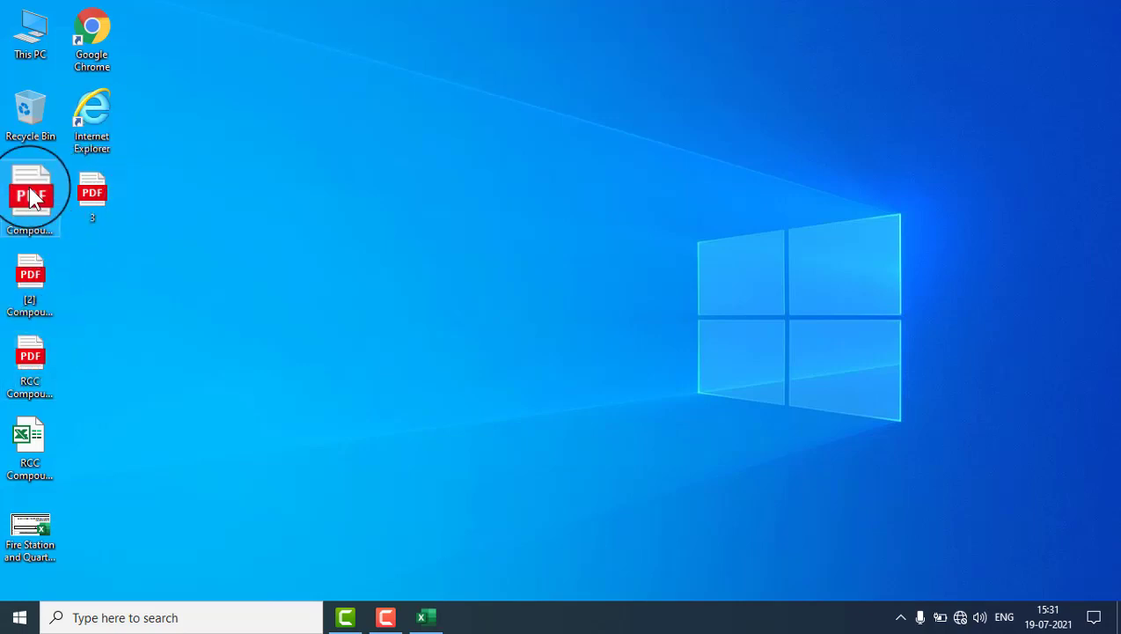
double_click(30, 196)
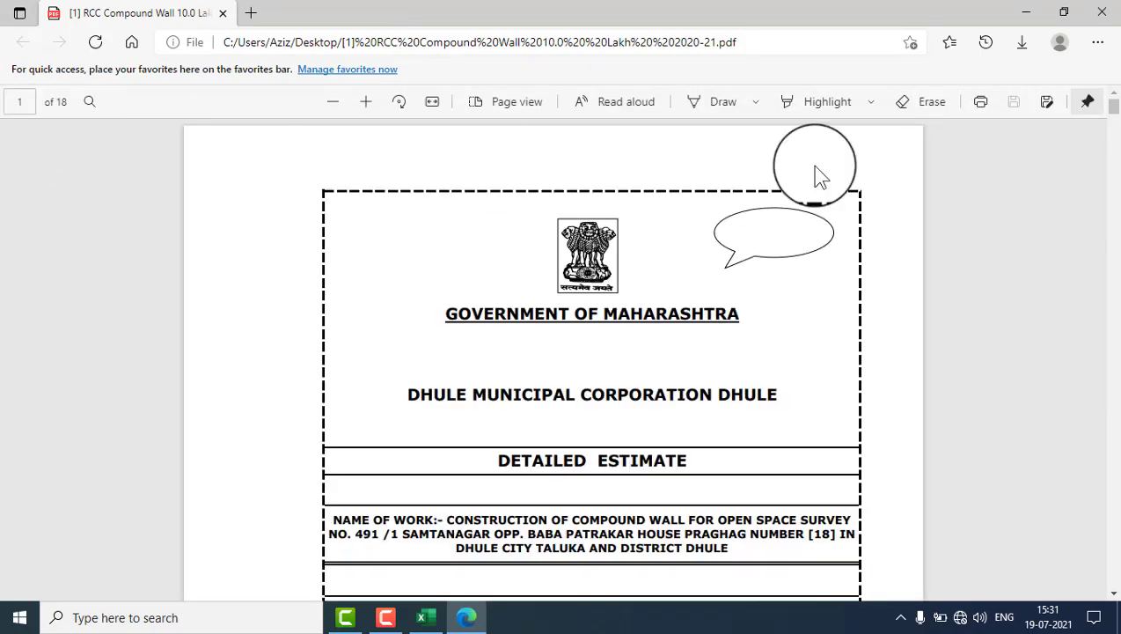
left_click_drag(1112, 107, 1113, 324)
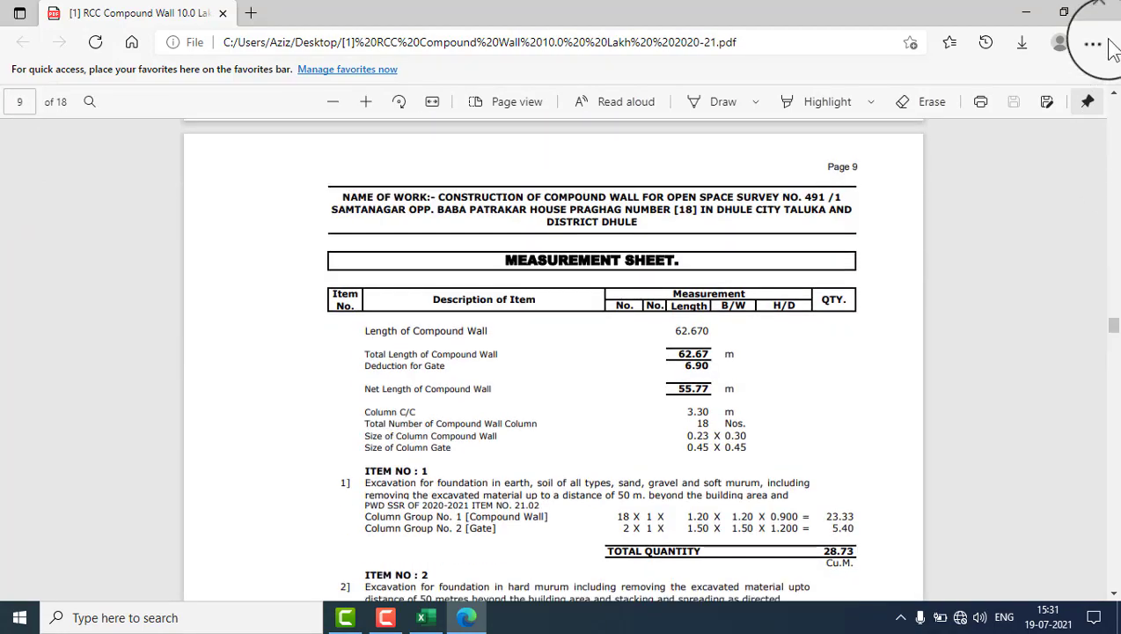
left_click(1105, 14)
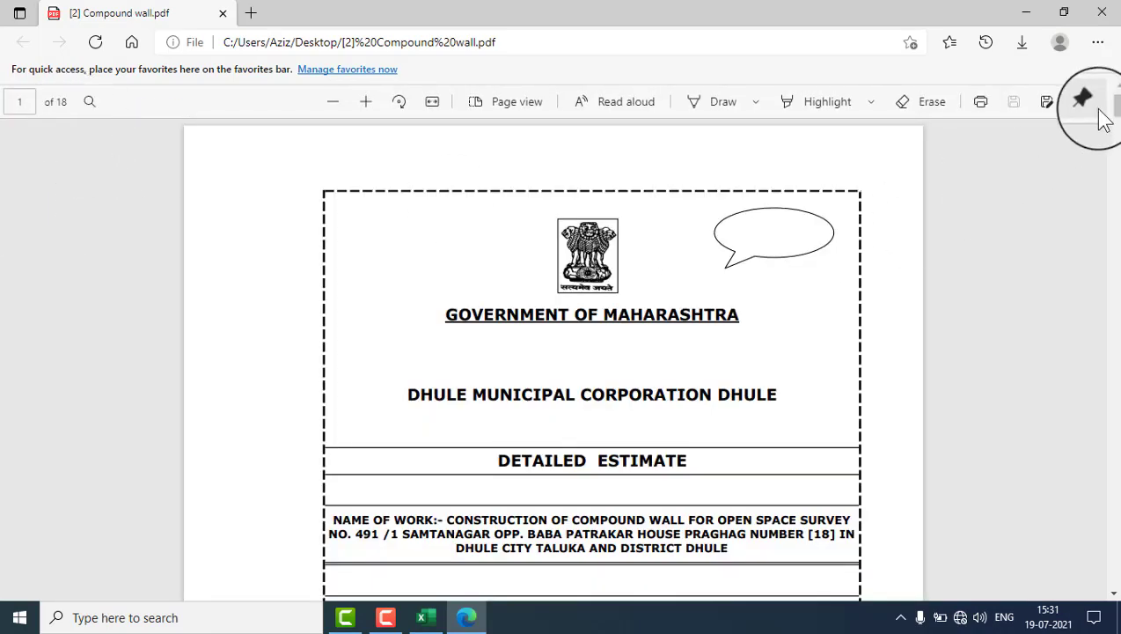
left_click_drag(1112, 106, 1112, 294)
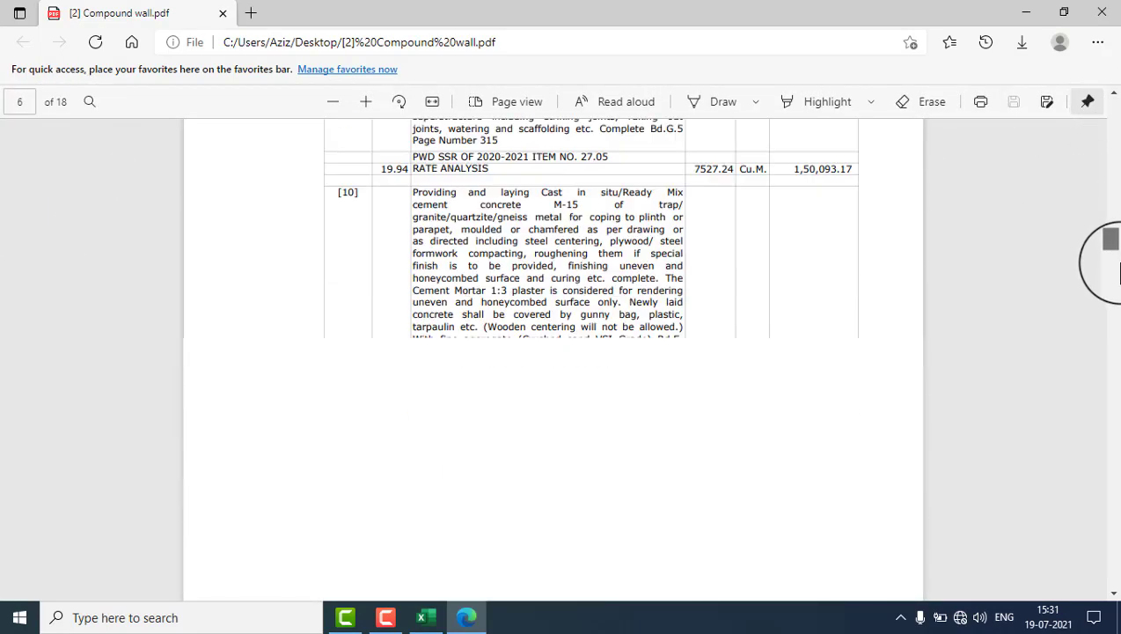
left_click(1102, 12)
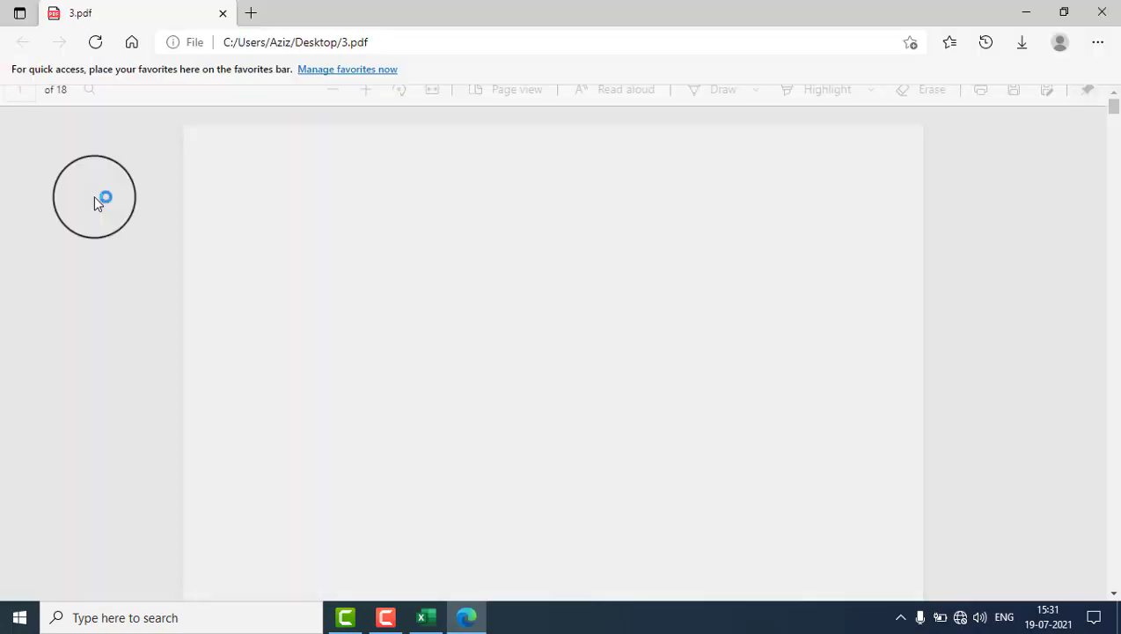
scroll(694, 296, "down", 5)
scroll(708, 332, "down", 5)
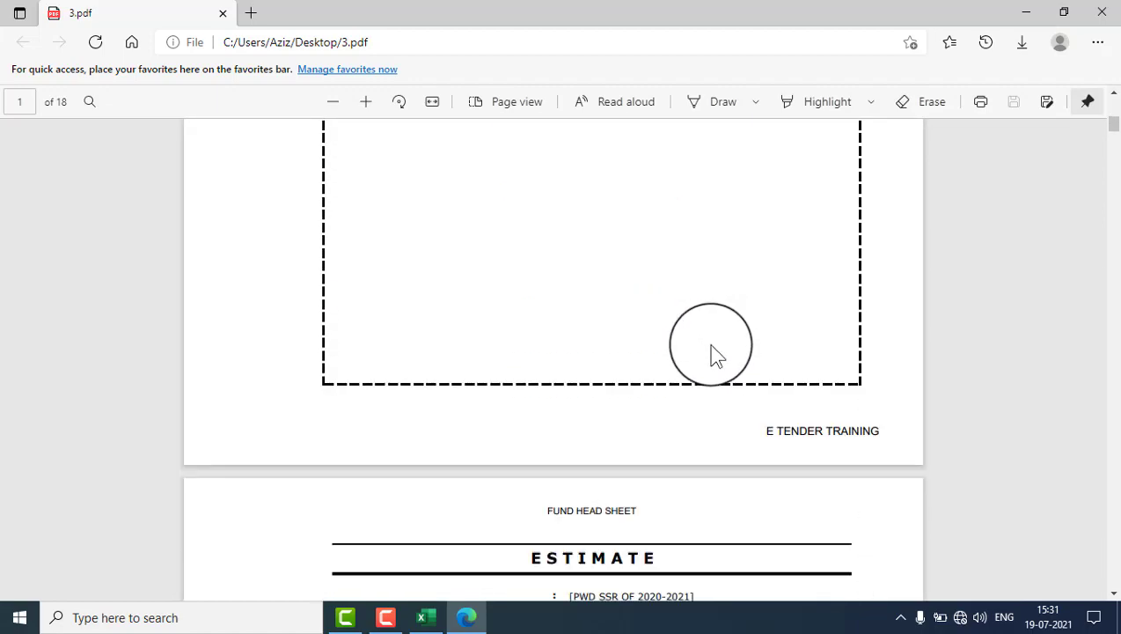
scroll(711, 354, "down", 8)
scroll(150, 263, "down", 7)
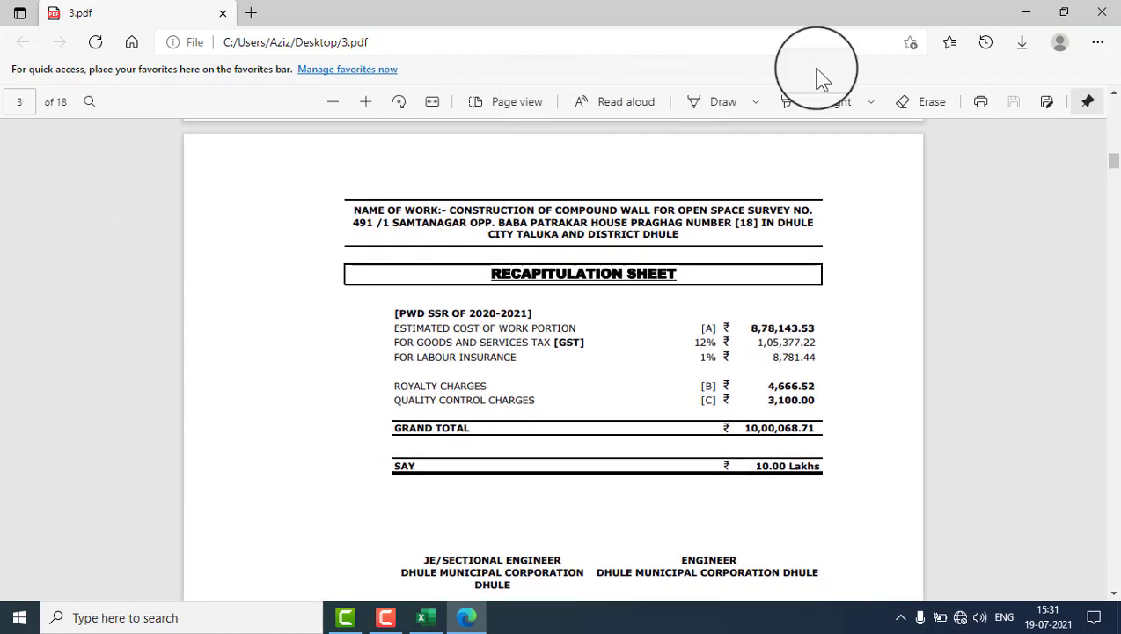
left_click(1102, 12)
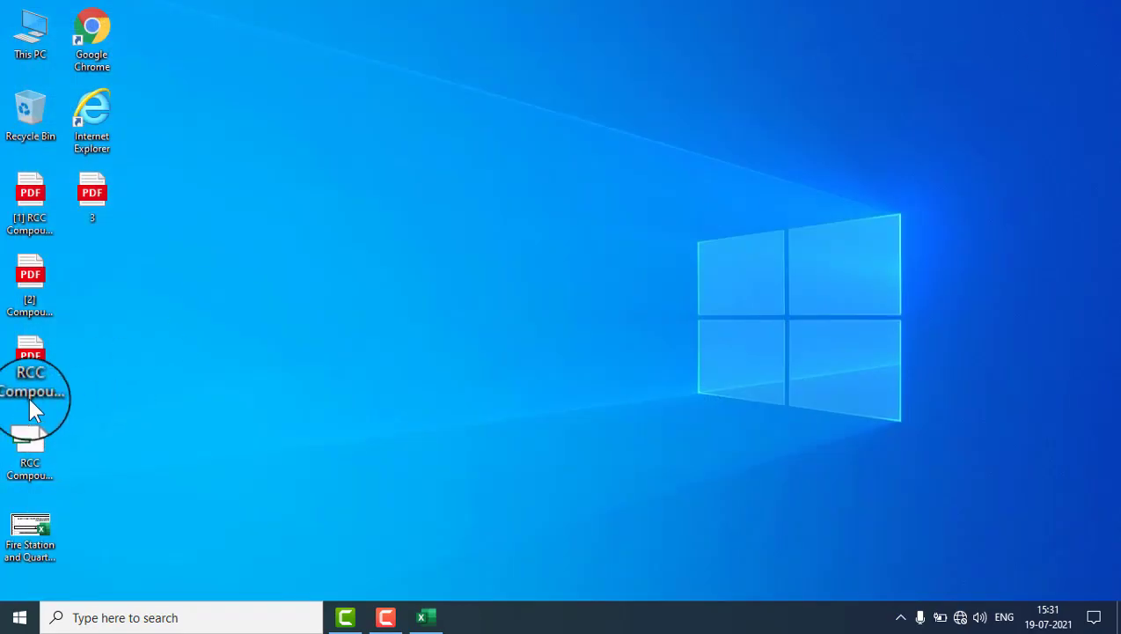
left_click(36, 366)
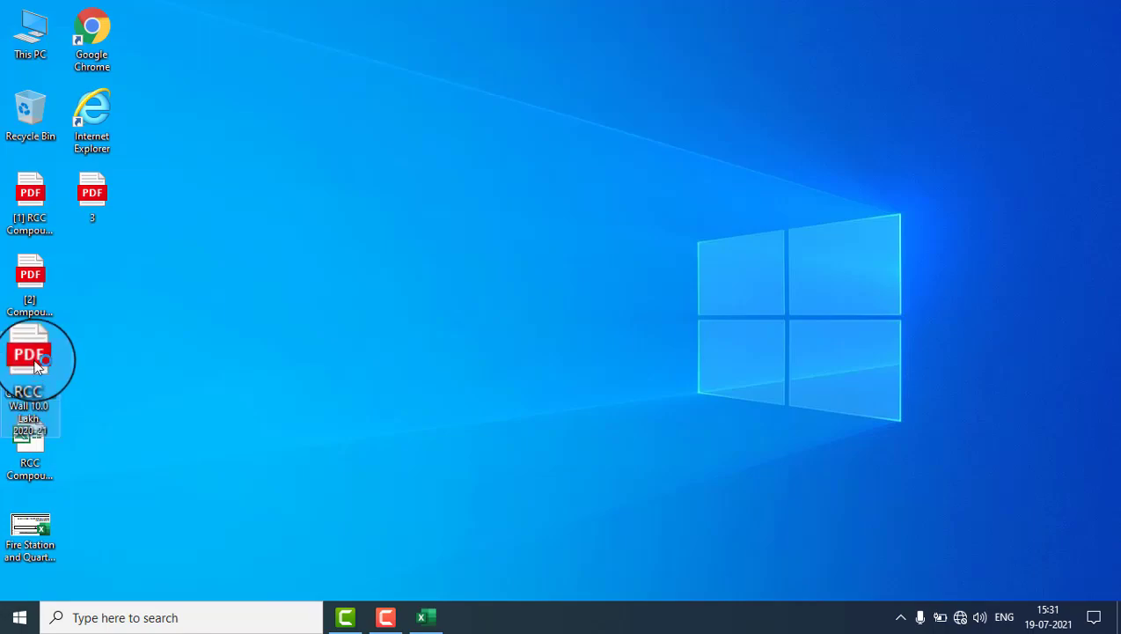
double_click(36, 366)
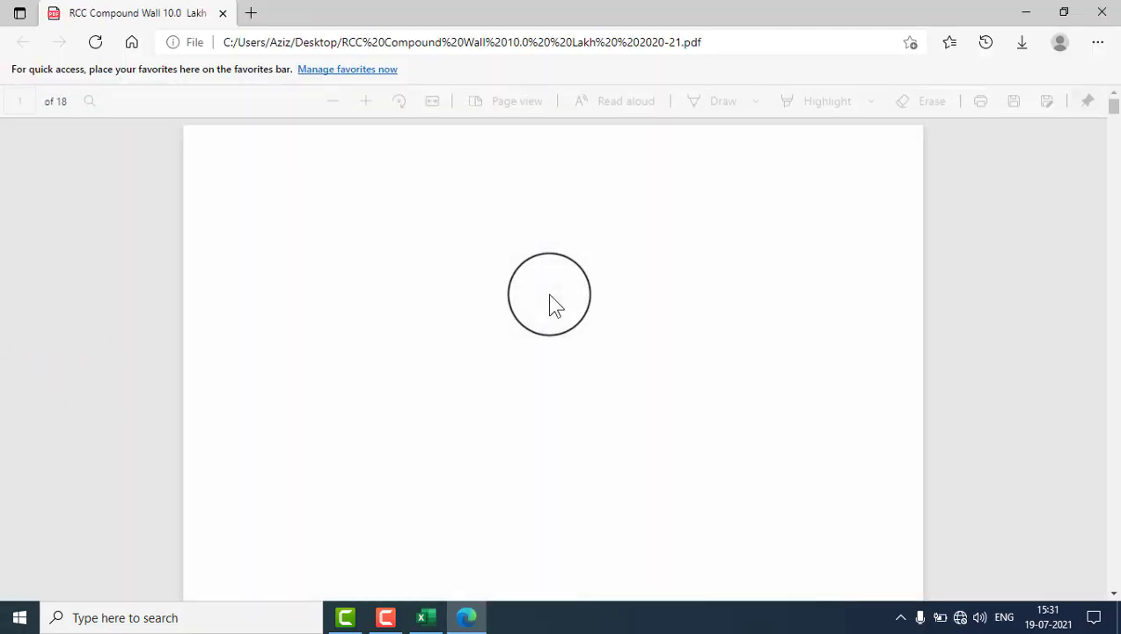
scroll(549, 313, "down", 5)
scroll(581, 350, "down", 5)
scroll(584, 368, "down", 5)
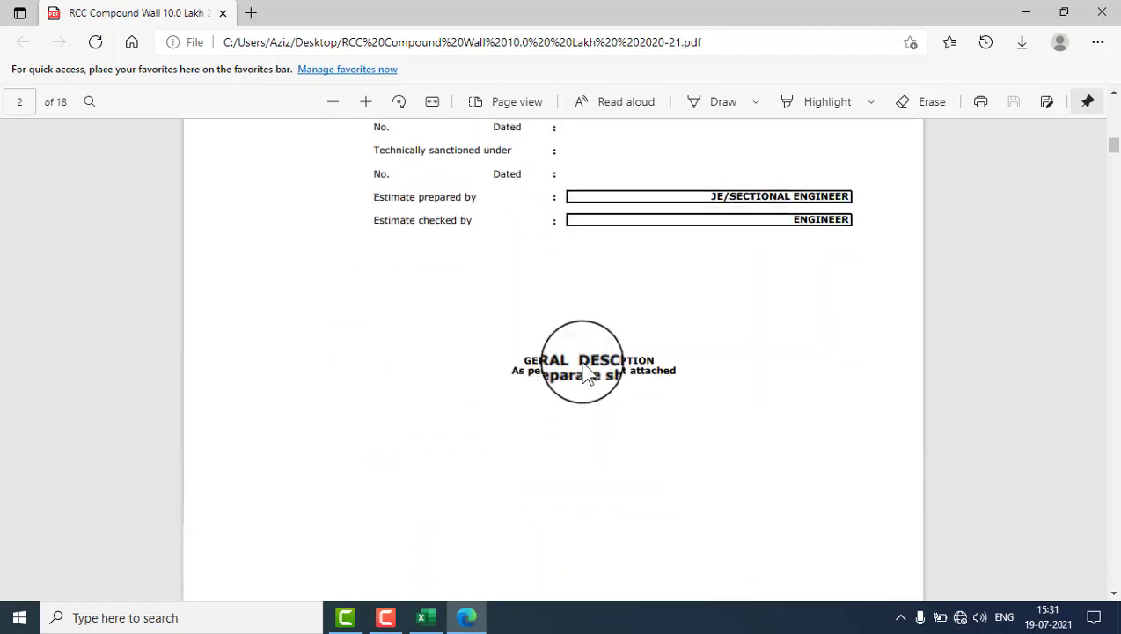
scroll(583, 376, "down", 5)
scroll(583, 376, "down", 5)
scroll(584, 376, "down", 5)
scroll(589, 376, "down", 2)
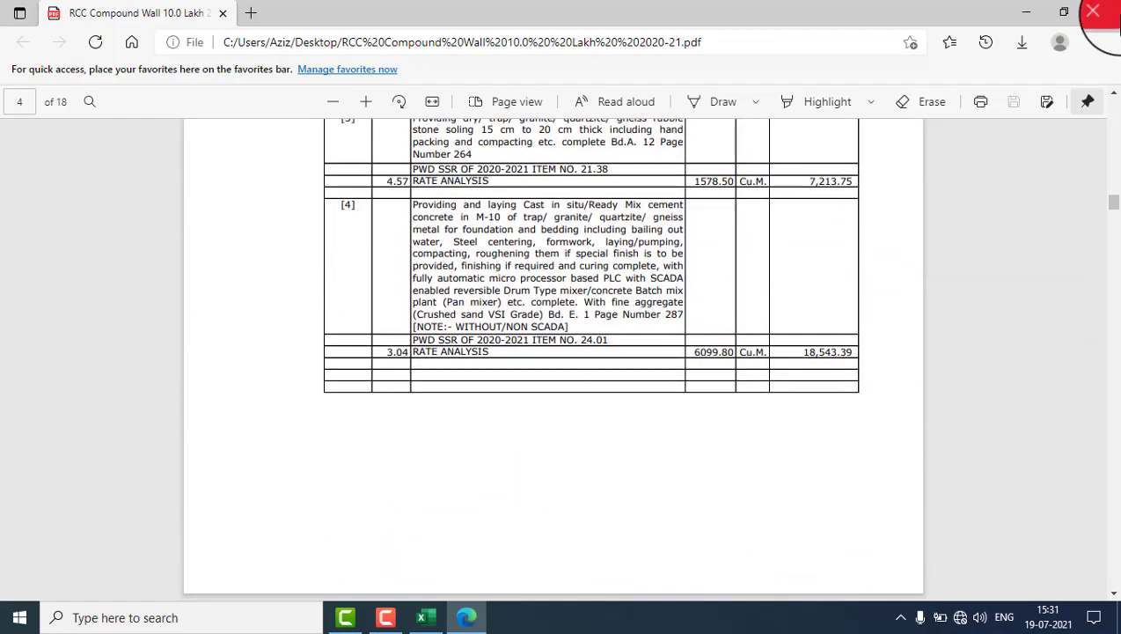
left_click(1093, 12)
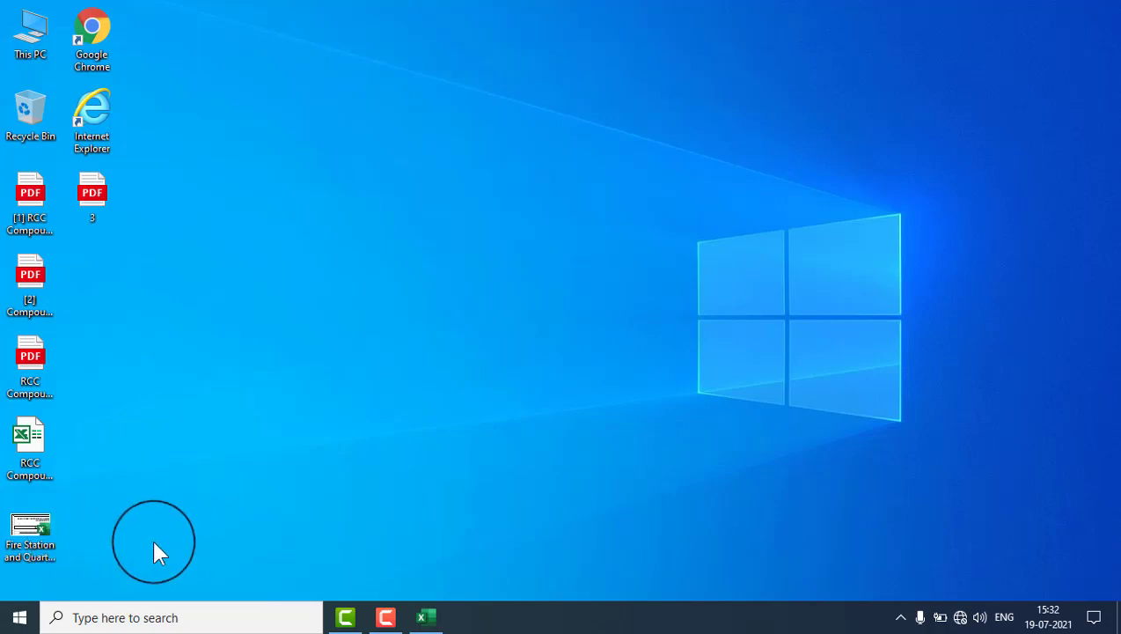
Open the Fire Station and Quarter Jamkhed 2020-2021 workbook and view the Front, Fund, RECAP and ABST sheets, ending on Front.
double_click(28, 532)
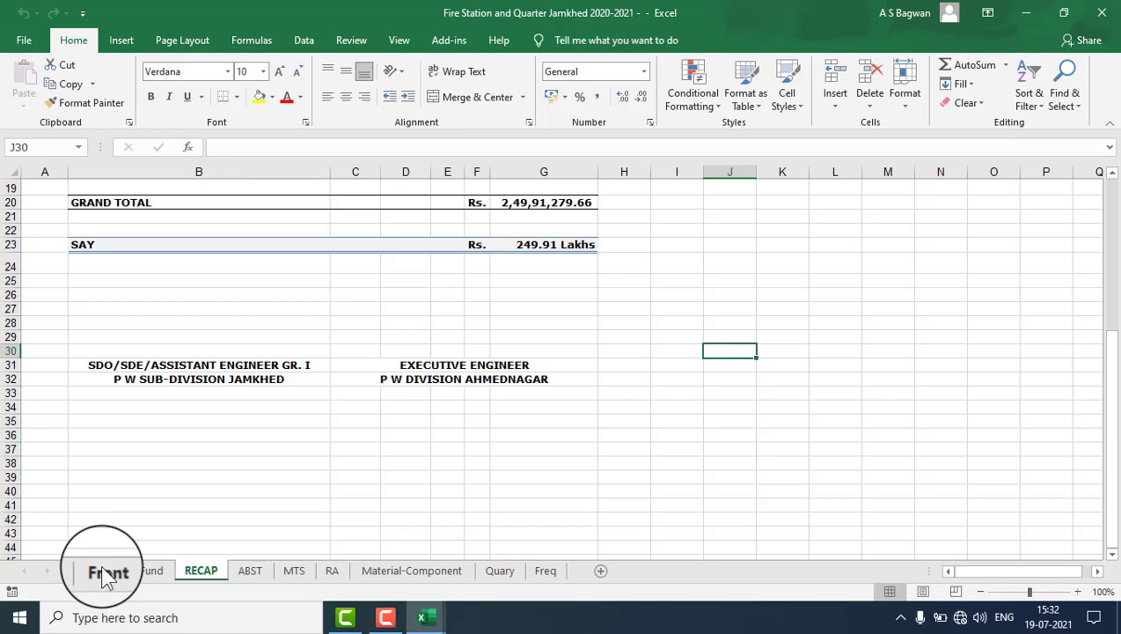
left_click(106, 573)
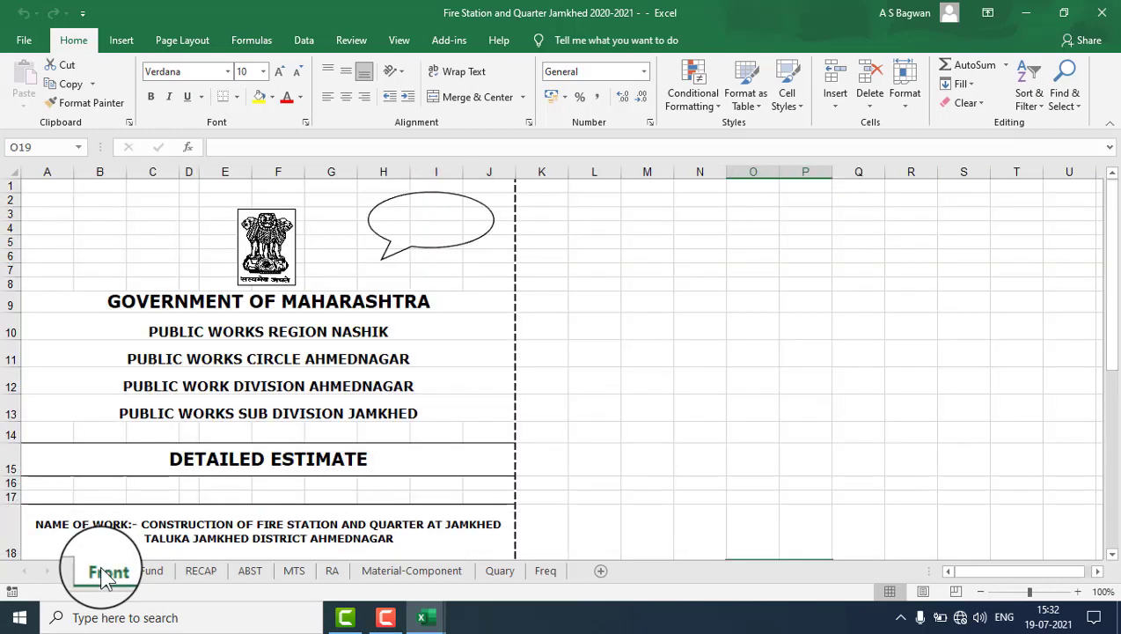
scroll(478, 378, "down", 2)
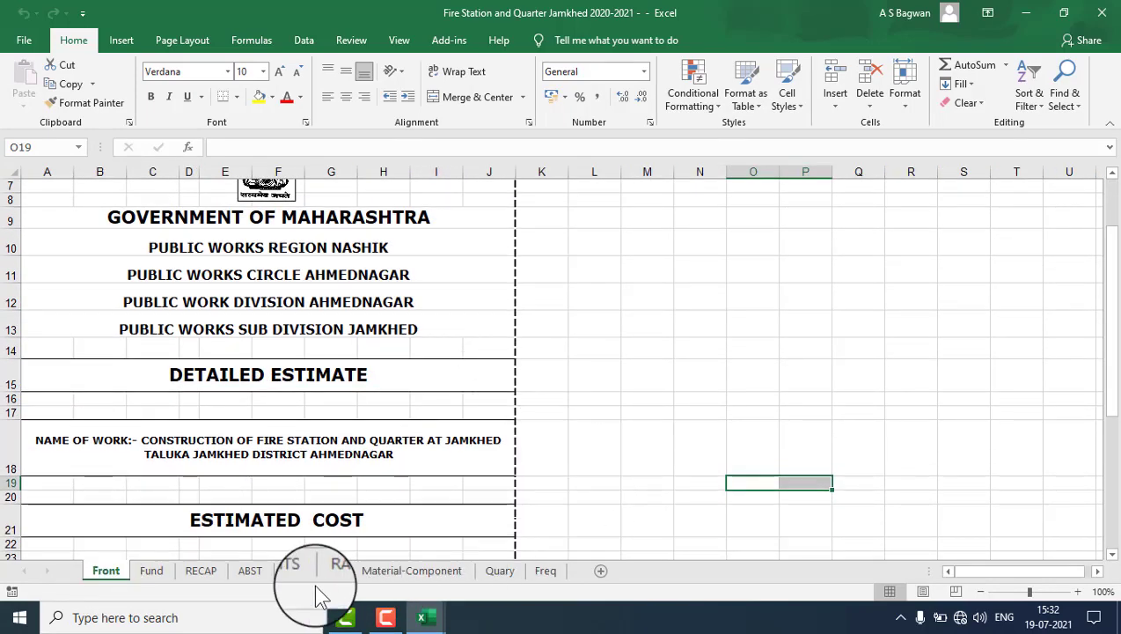
left_click(155, 573)
left_click(215, 574)
left_click(250, 577)
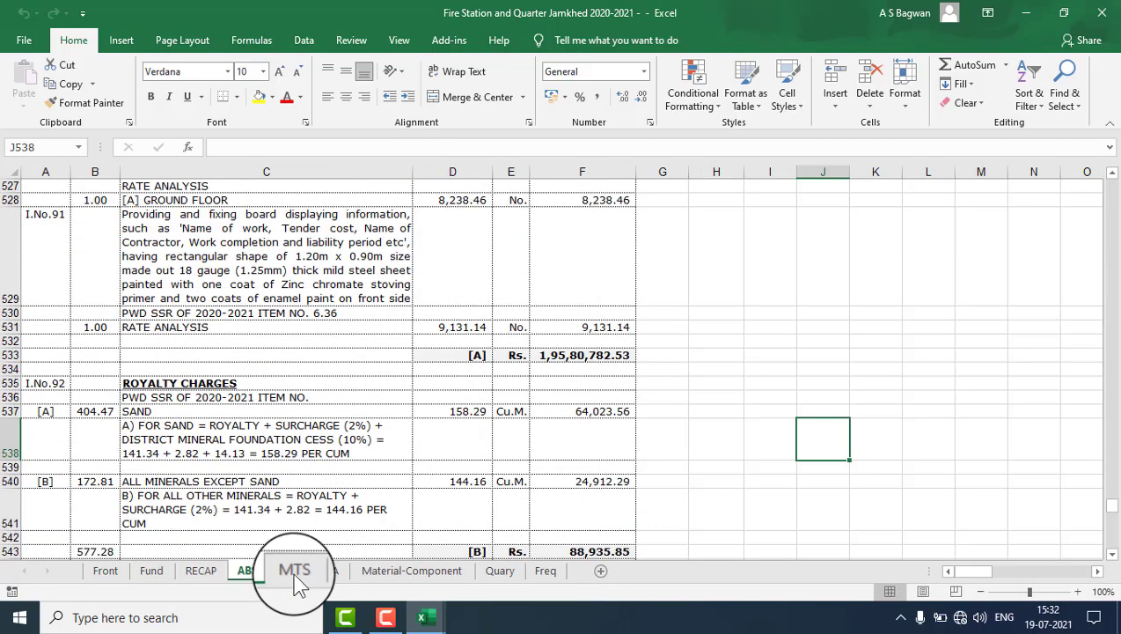
left_click(106, 572)
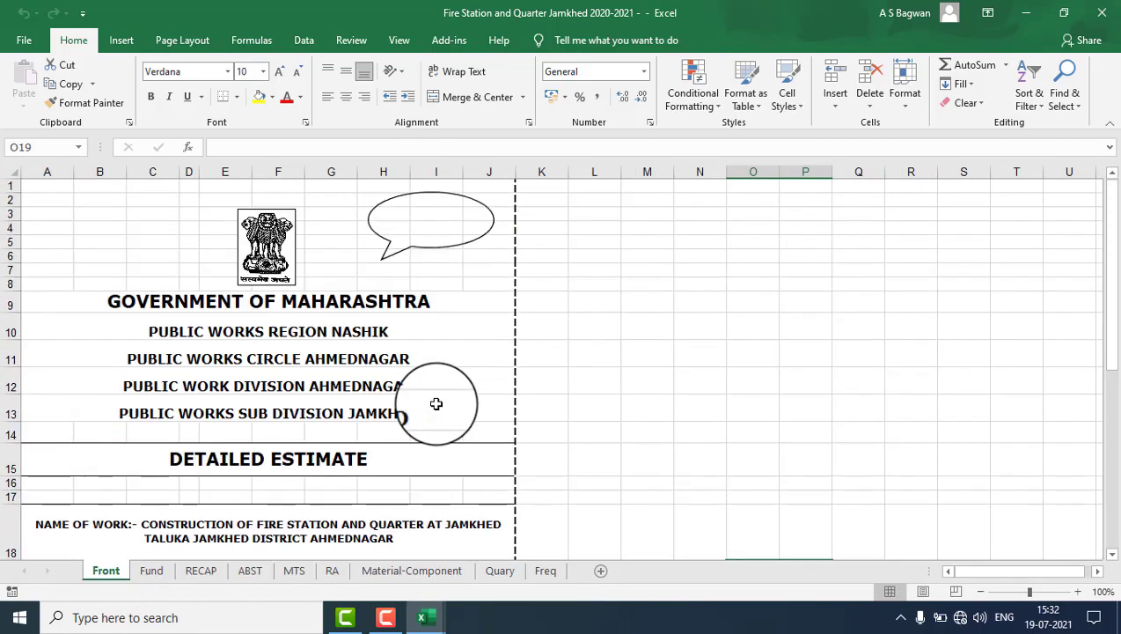
key("ctrl+p")
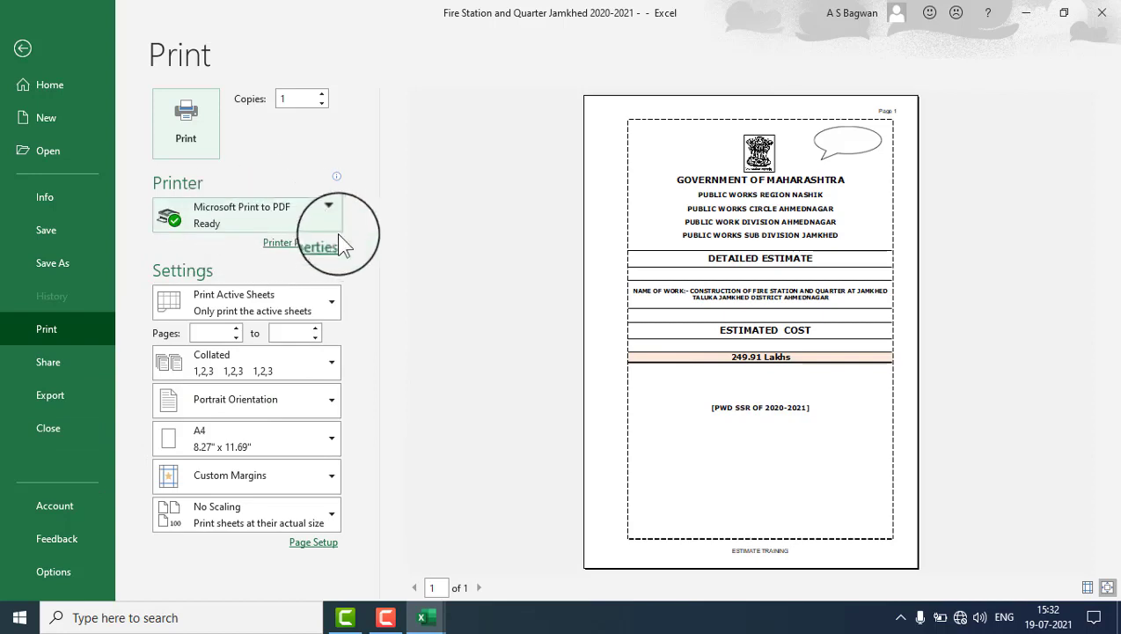
left_click(55, 397)
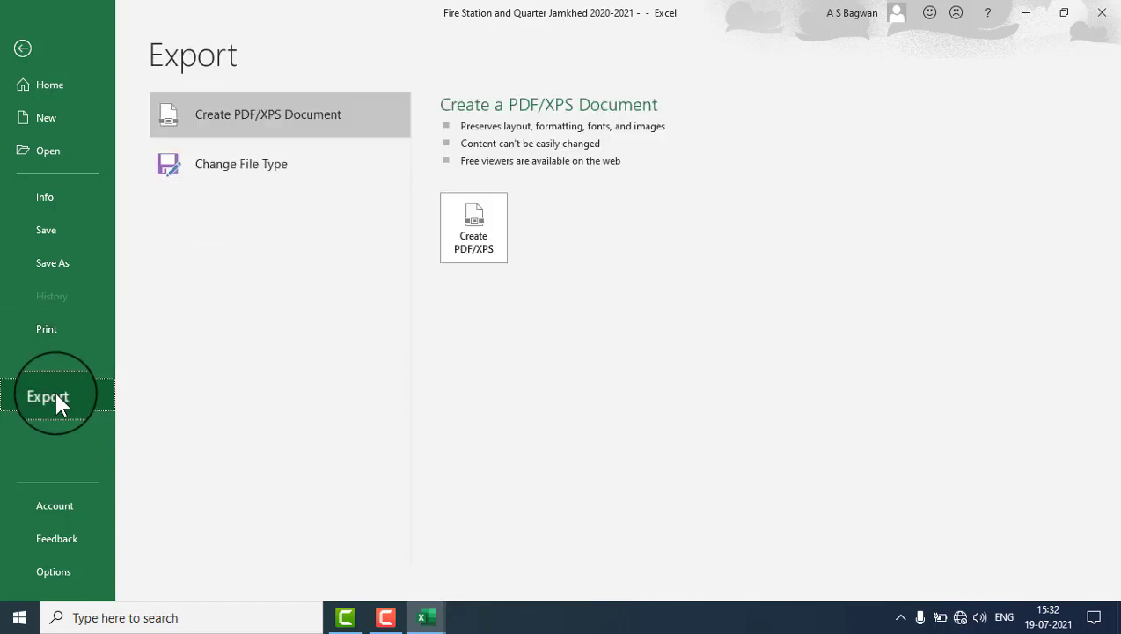
left_click(467, 253)
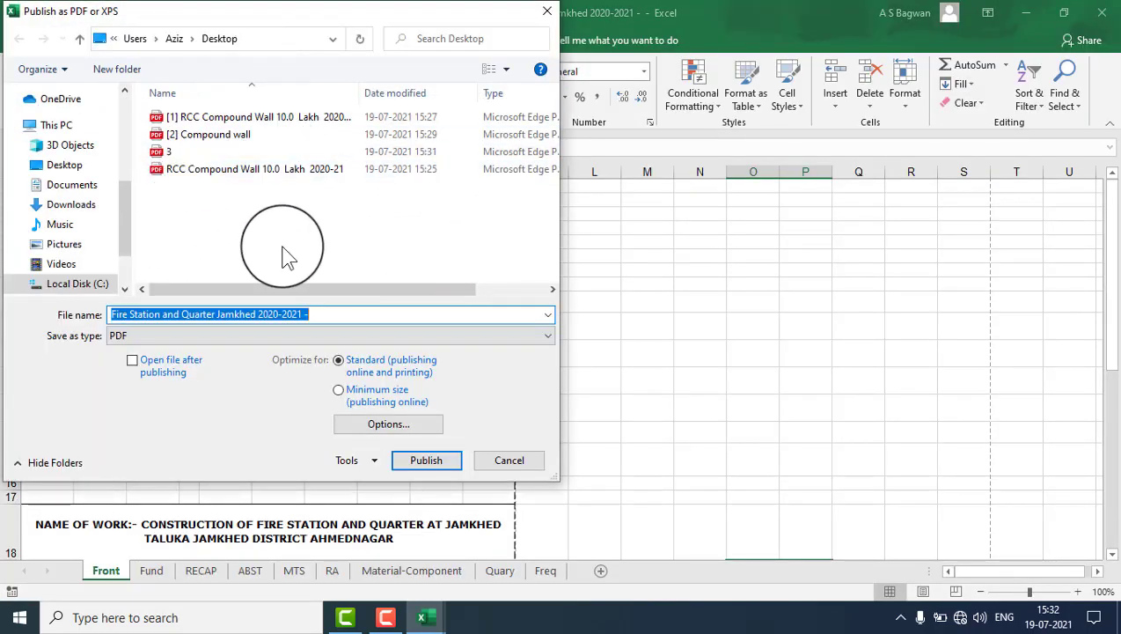
left_click(113, 314)
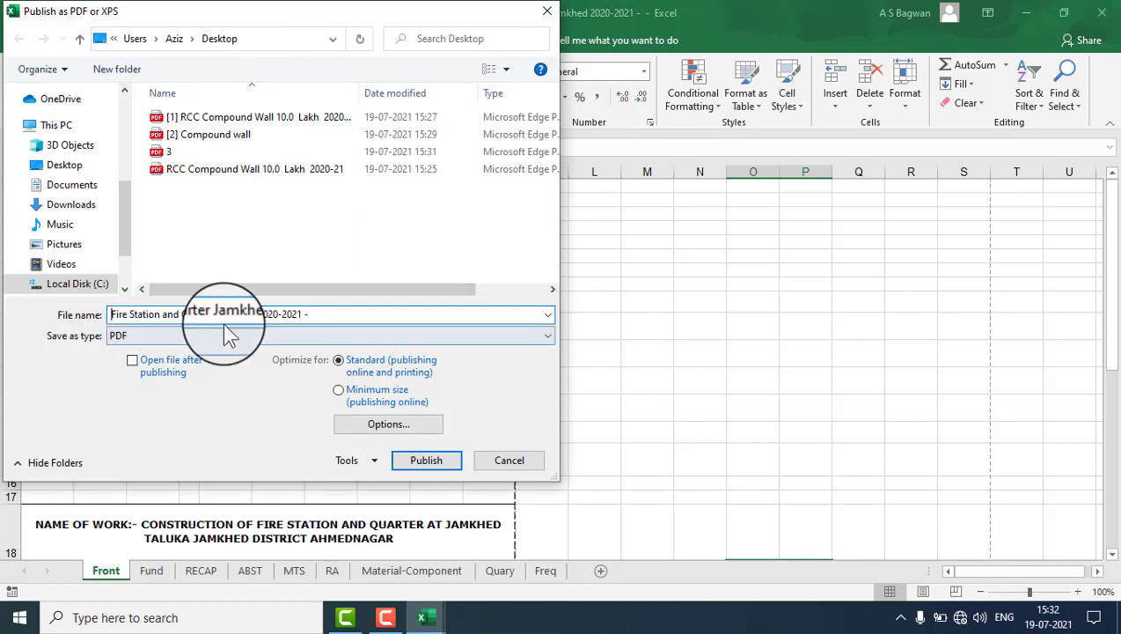
type("[1")
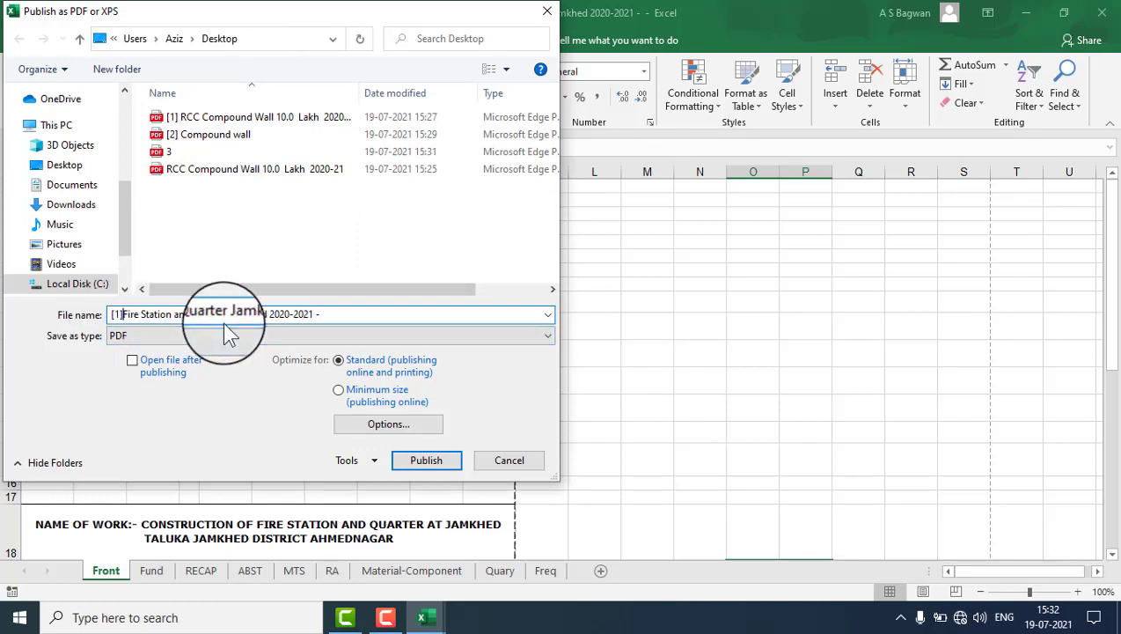
type("]")
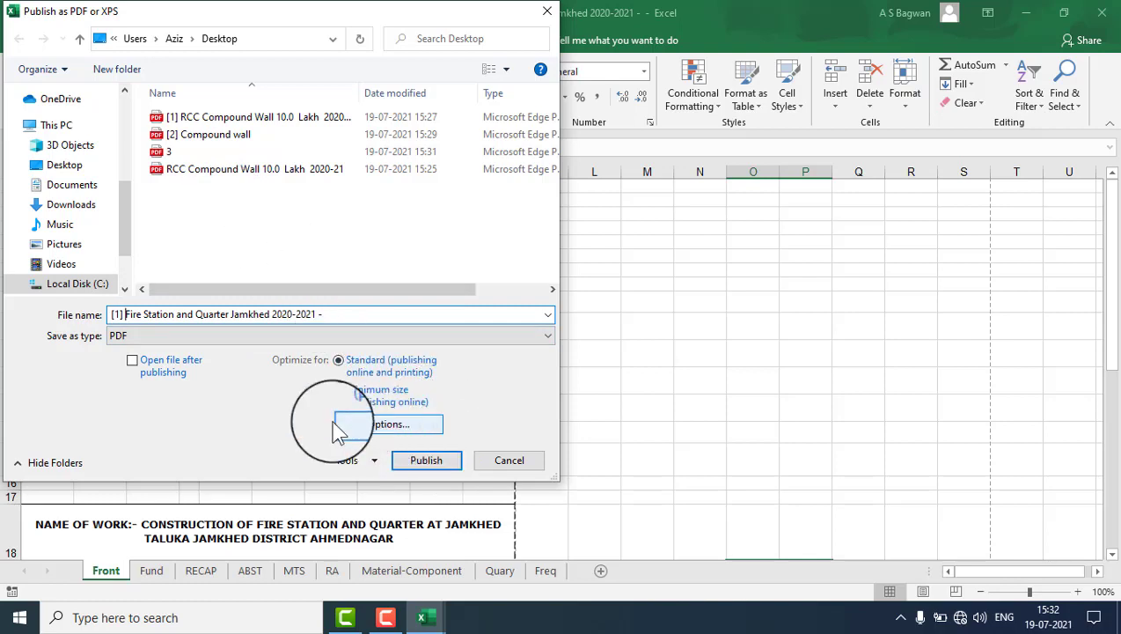
left_click(413, 426)
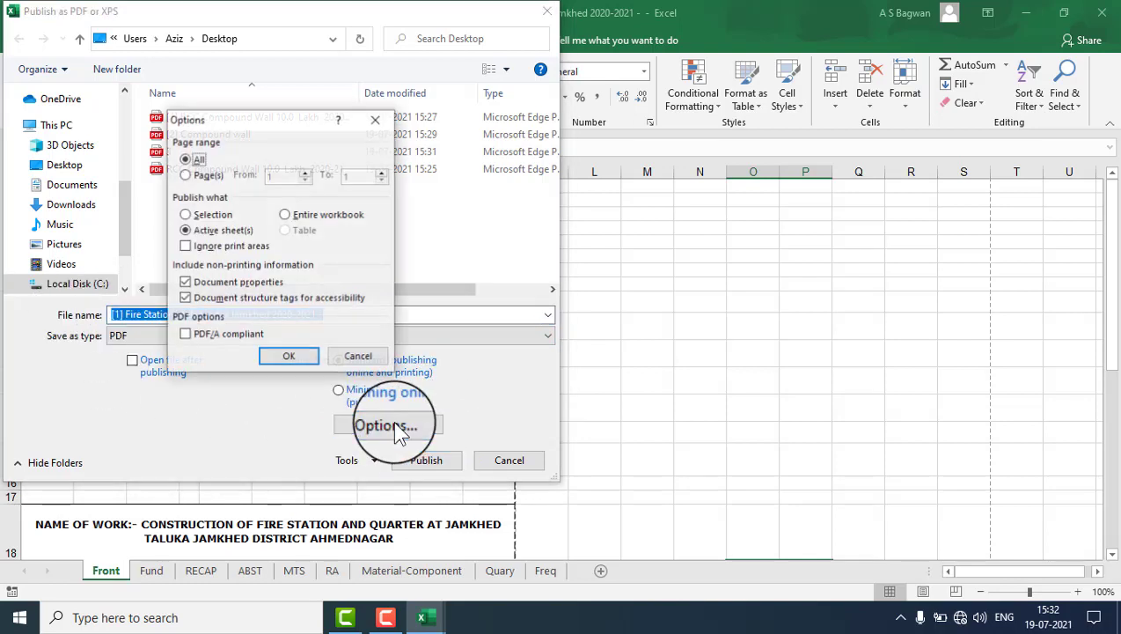
left_click(319, 218)
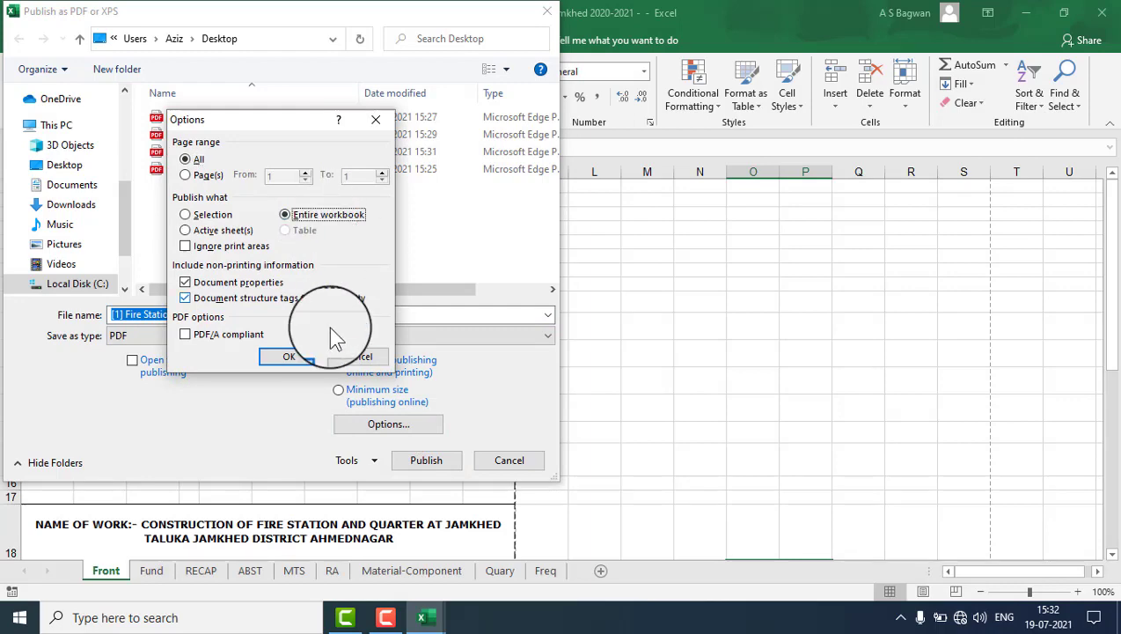
left_click(297, 363)
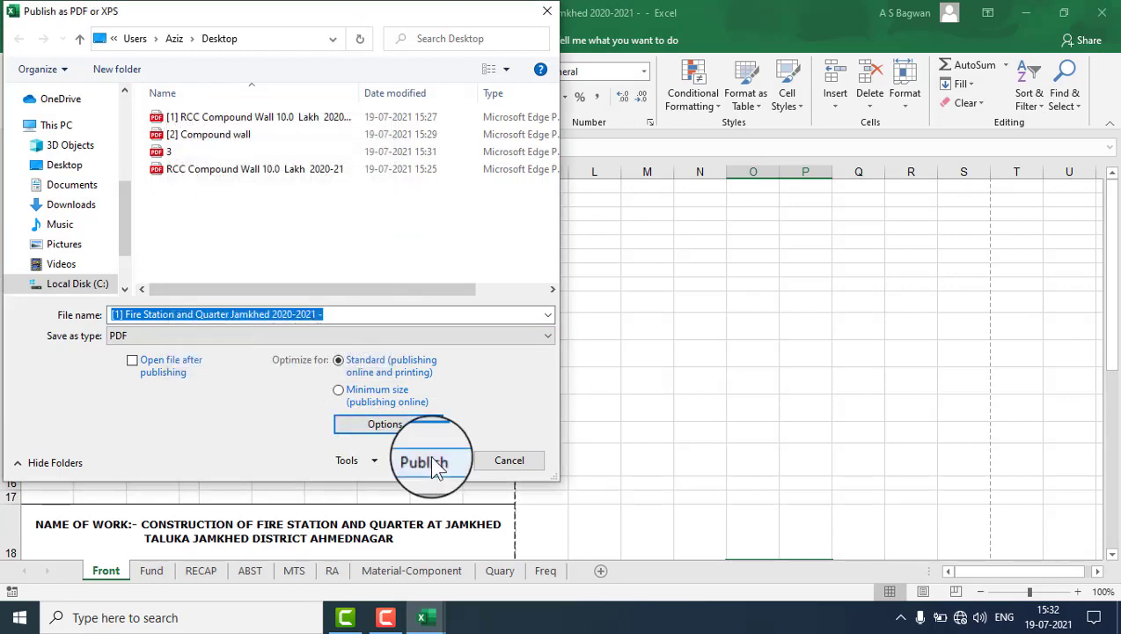
left_click(424, 462)
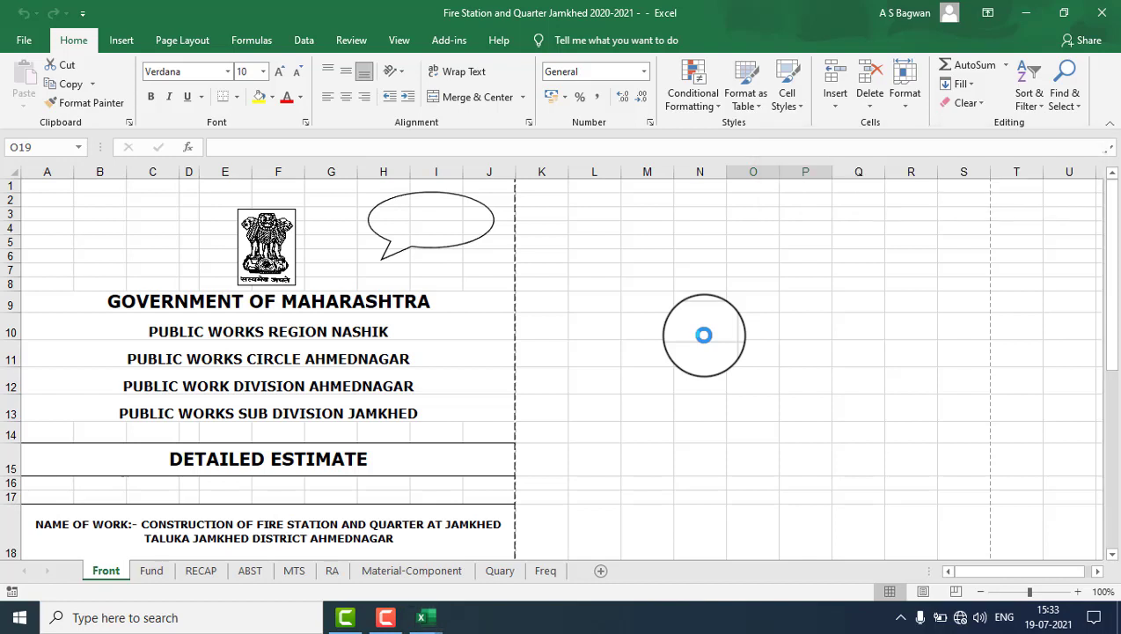
Set up Save As with name [2], type PDF, and the Entire workbook option.
left_click(653, 383)
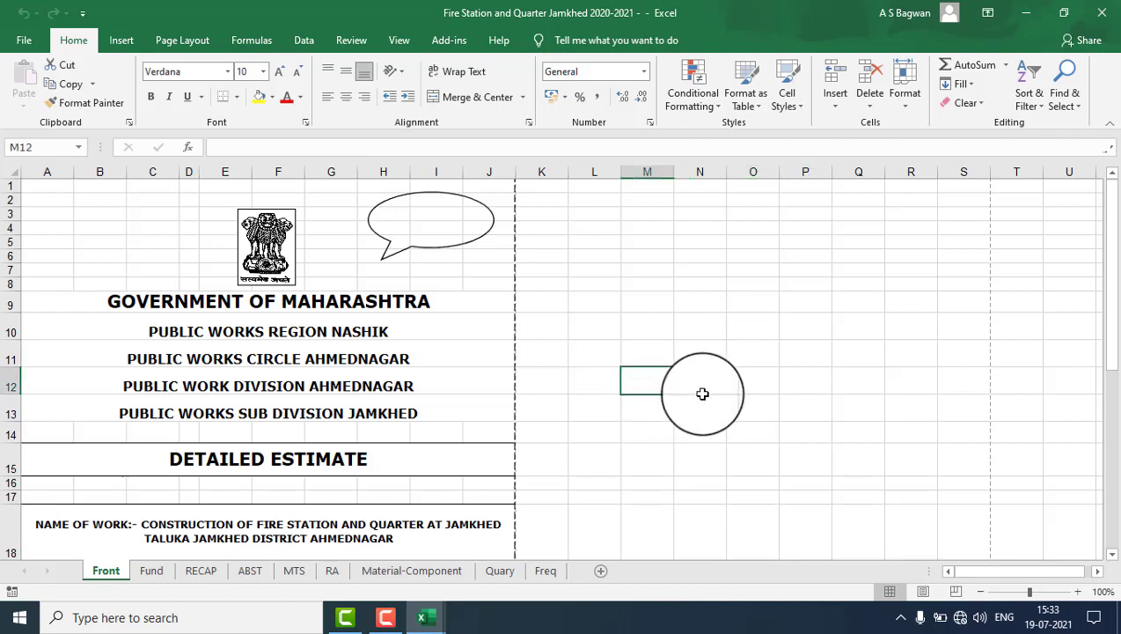
key("ctrl+p")
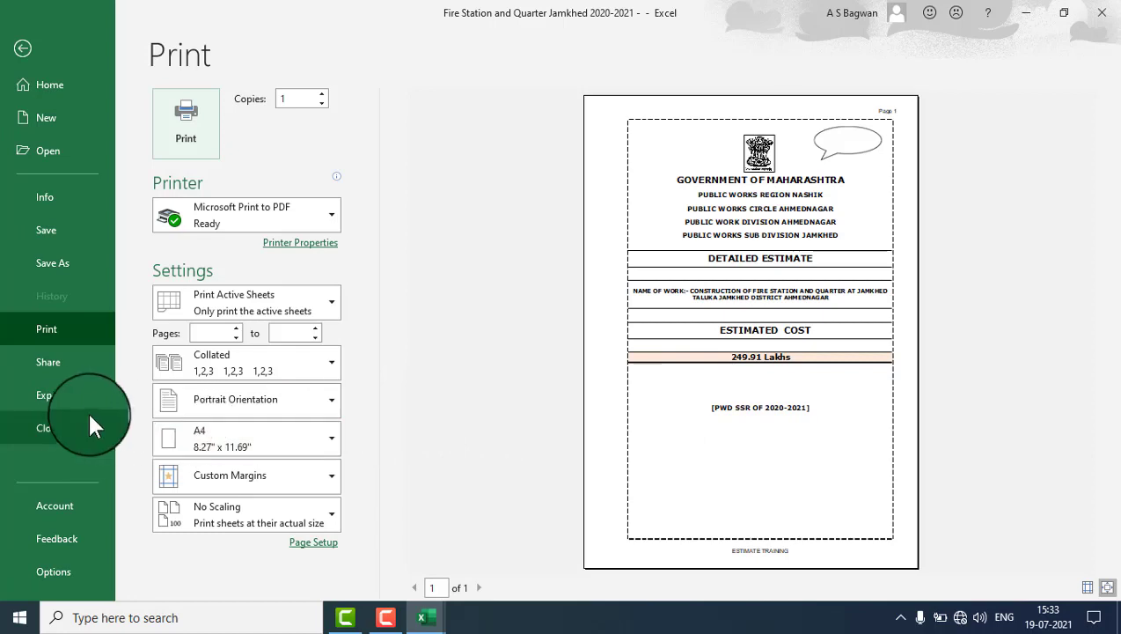
left_click(51, 267)
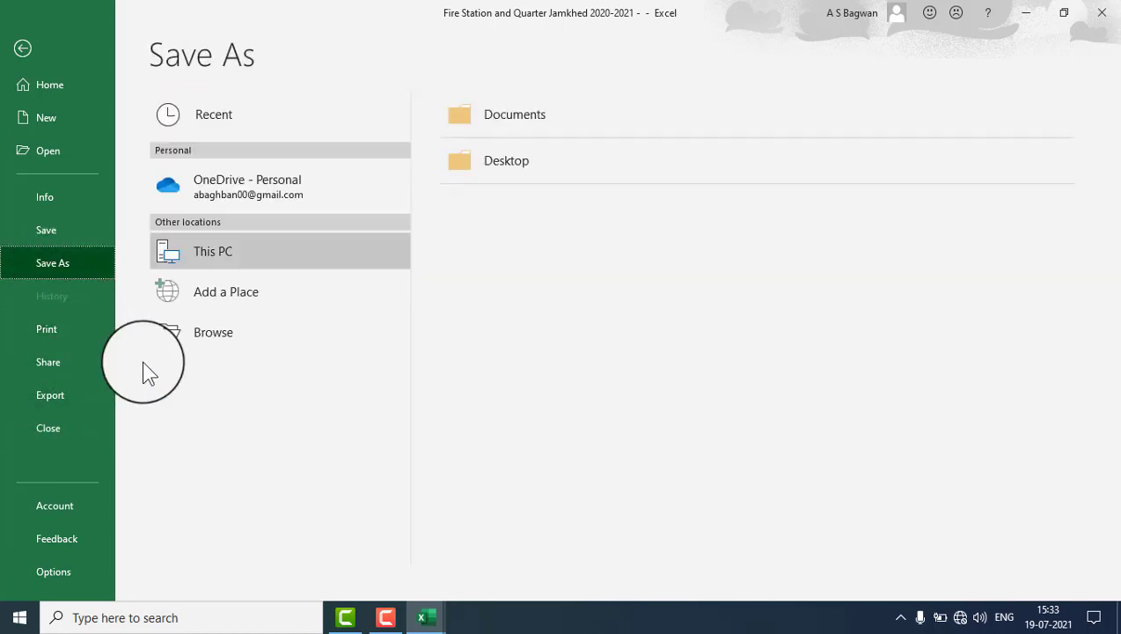
left_click(231, 340)
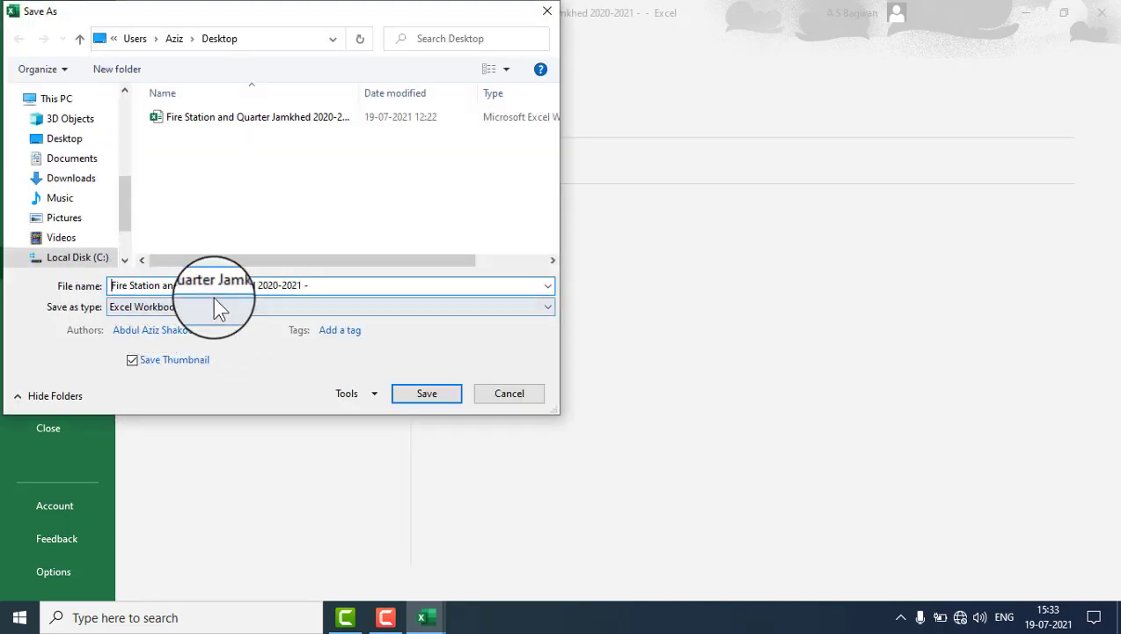
type("[2]")
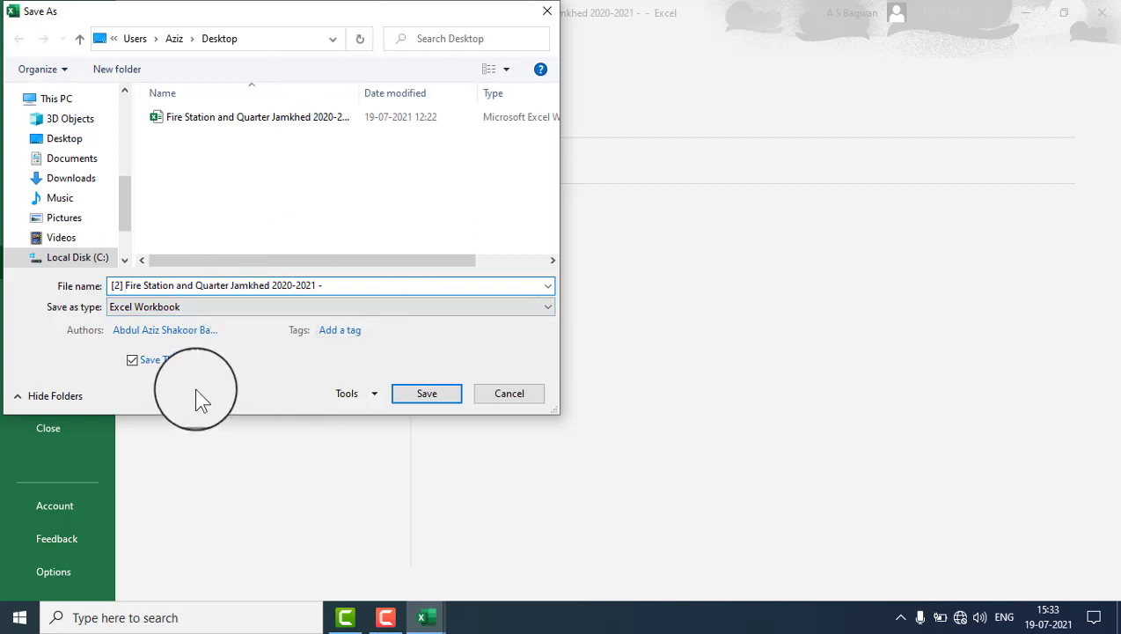
left_click(546, 307)
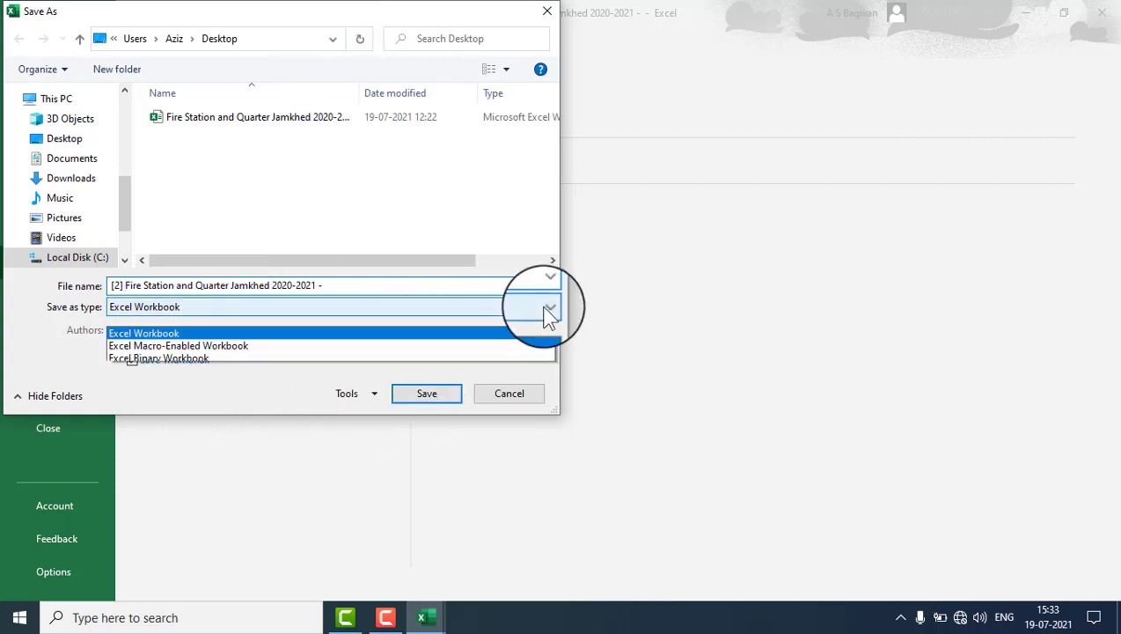
left_click(160, 317)
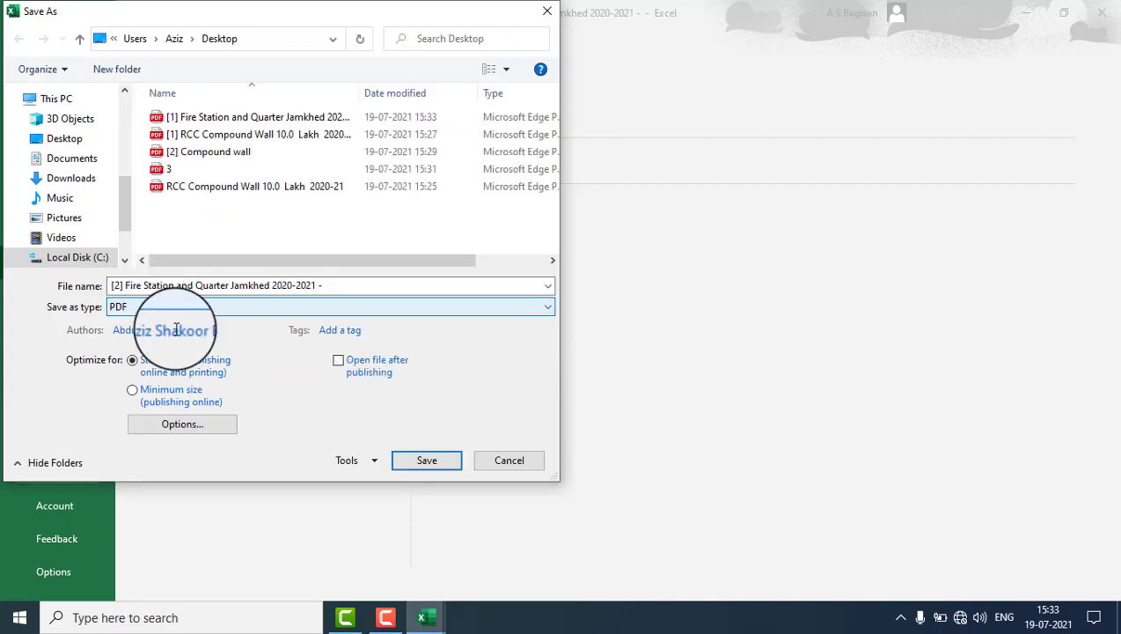
left_click(178, 430)
left_click(317, 215)
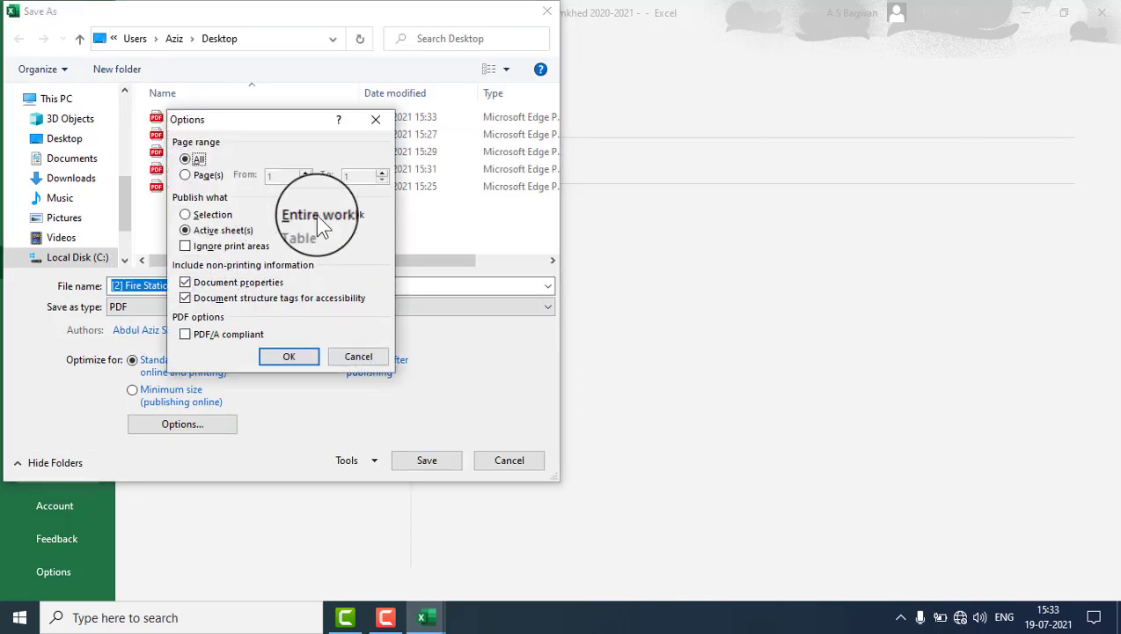
left_click(288, 357)
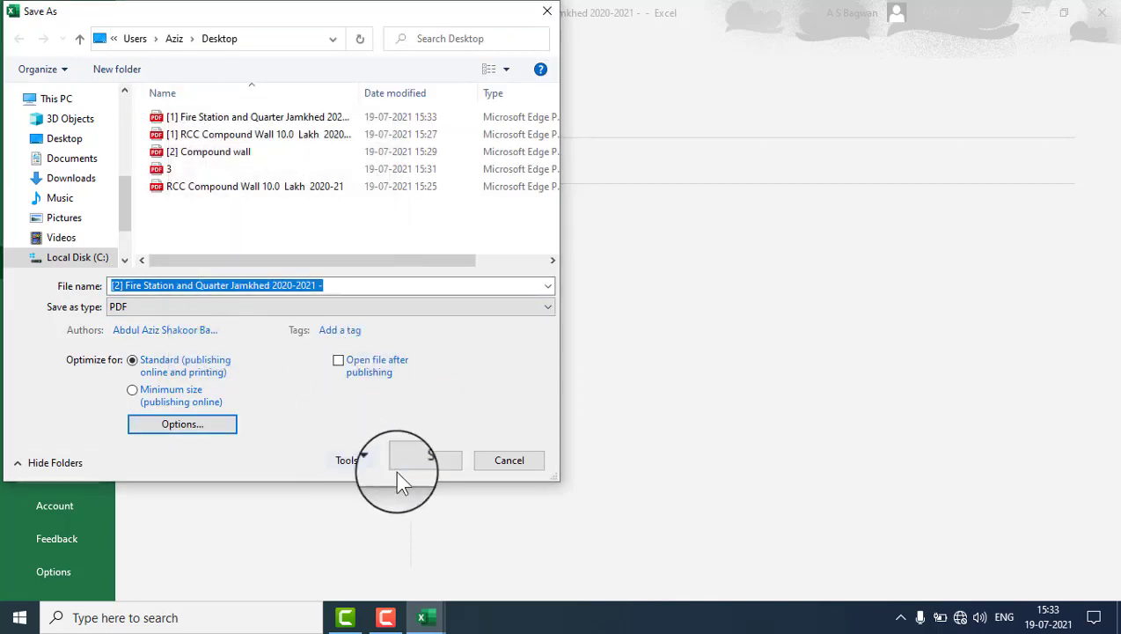
After the bracket file-access error, rename the PDF to (2) and publish it.
left_click(421, 467)
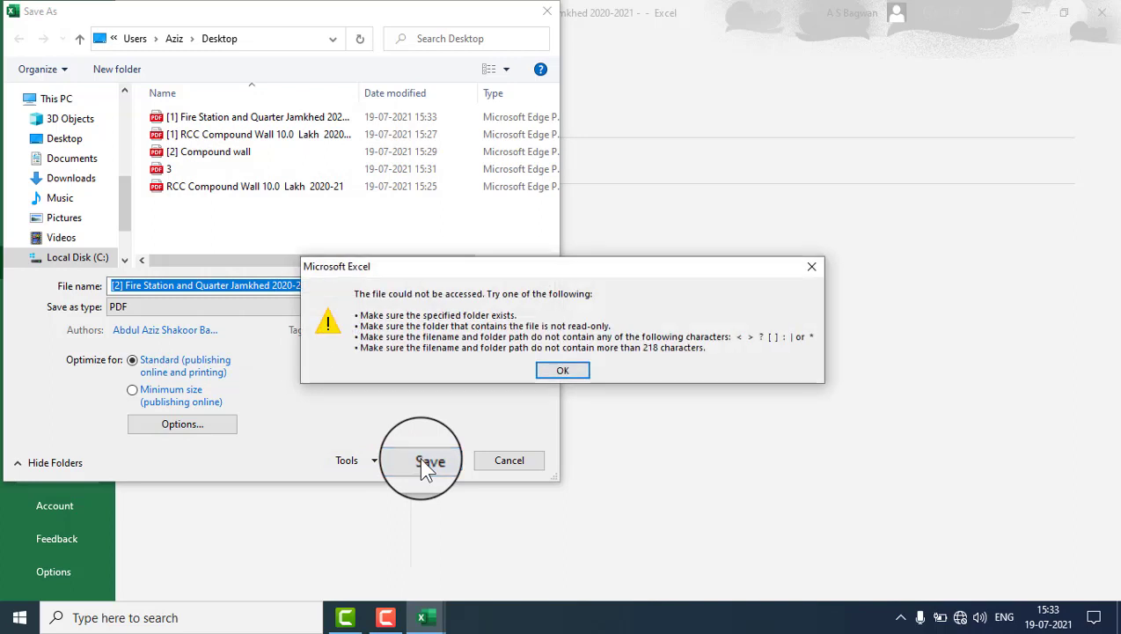
left_click(560, 373)
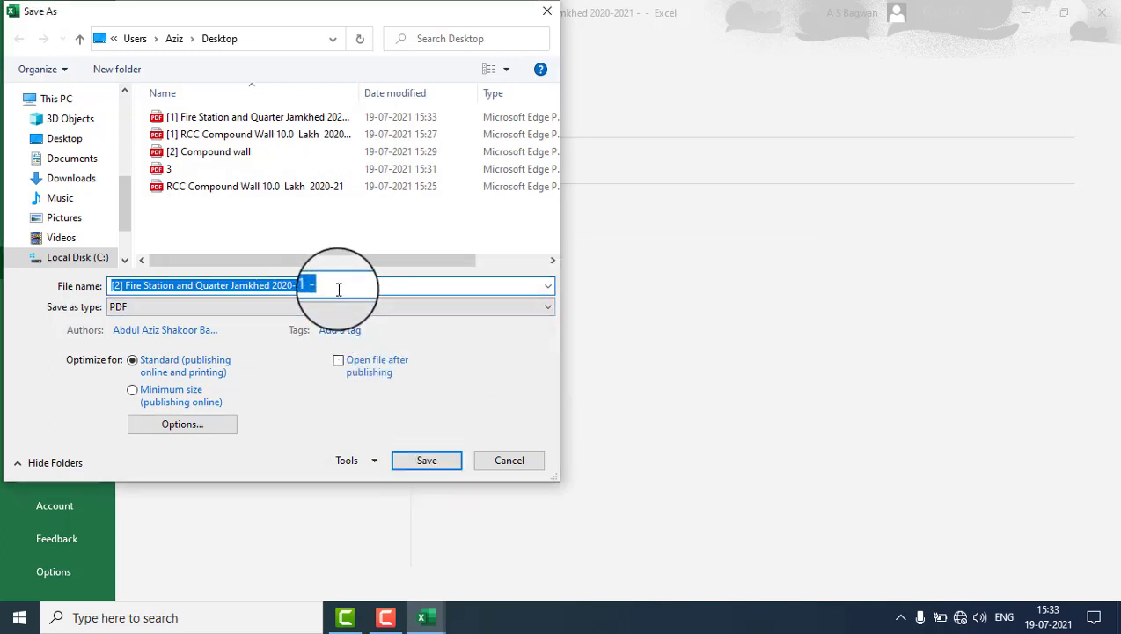
left_click_drag(338, 289, 68, 293)
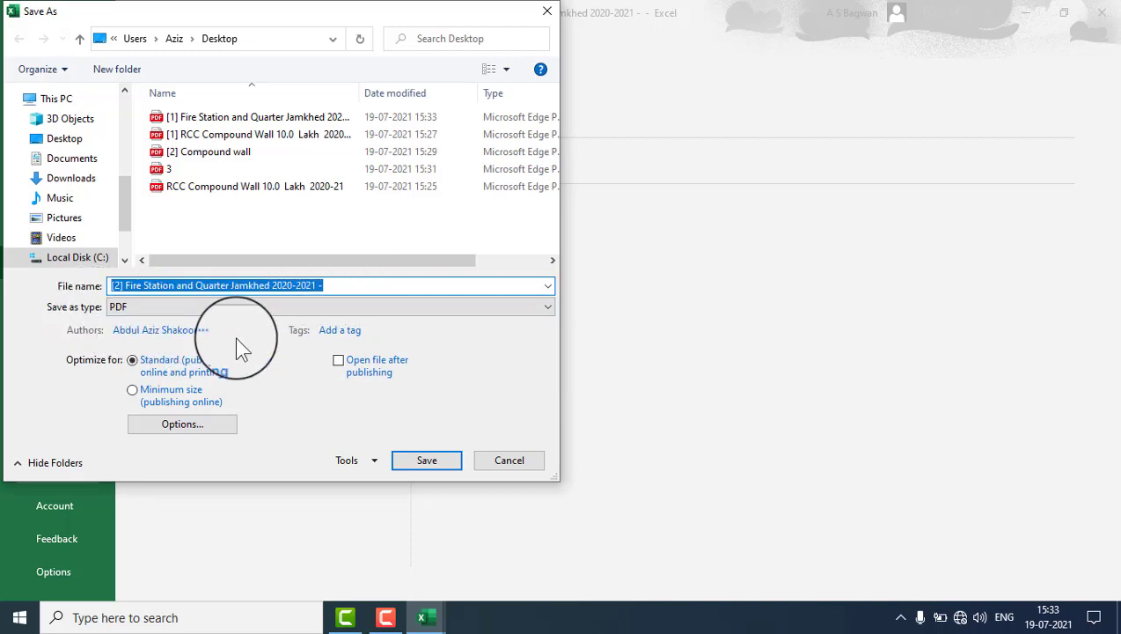
key("BackSpace")
type("(2")
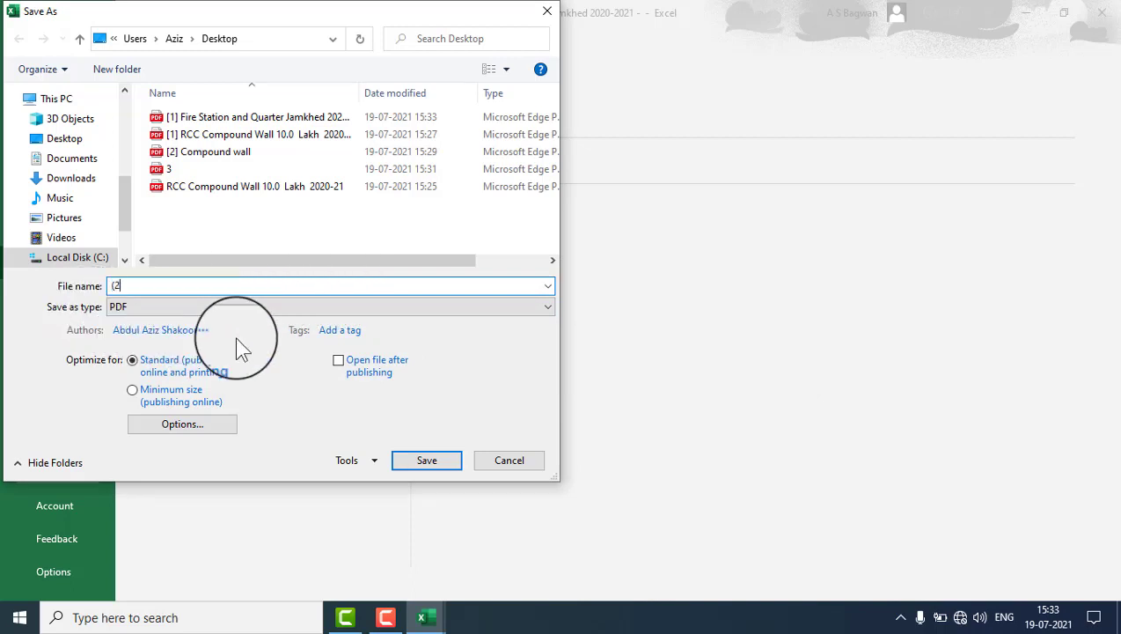
type(")")
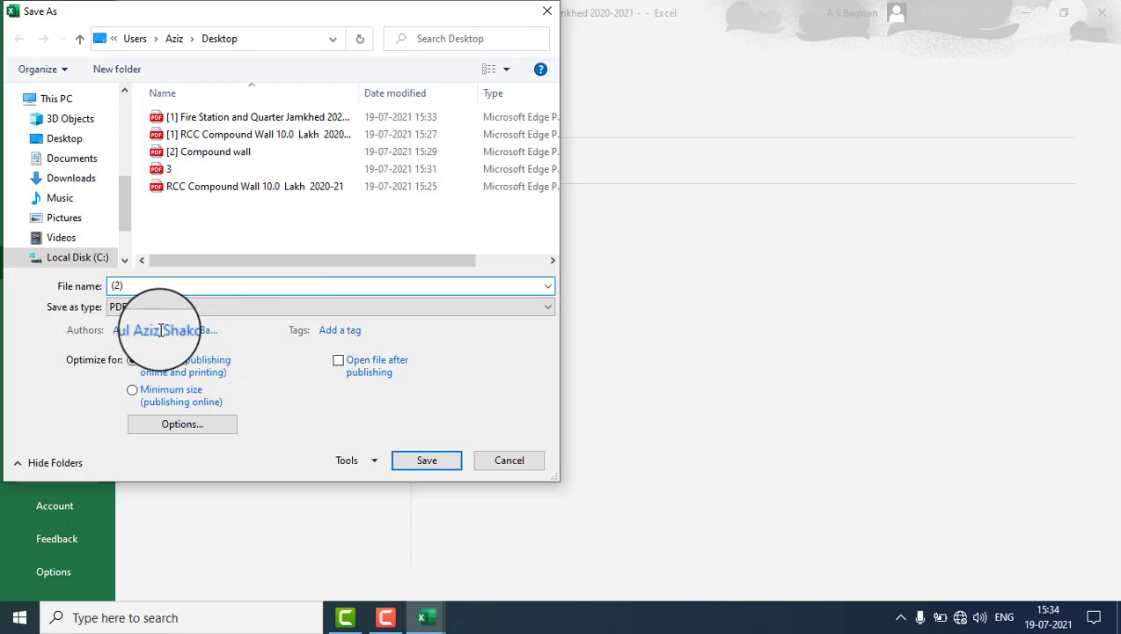
left_click(433, 465)
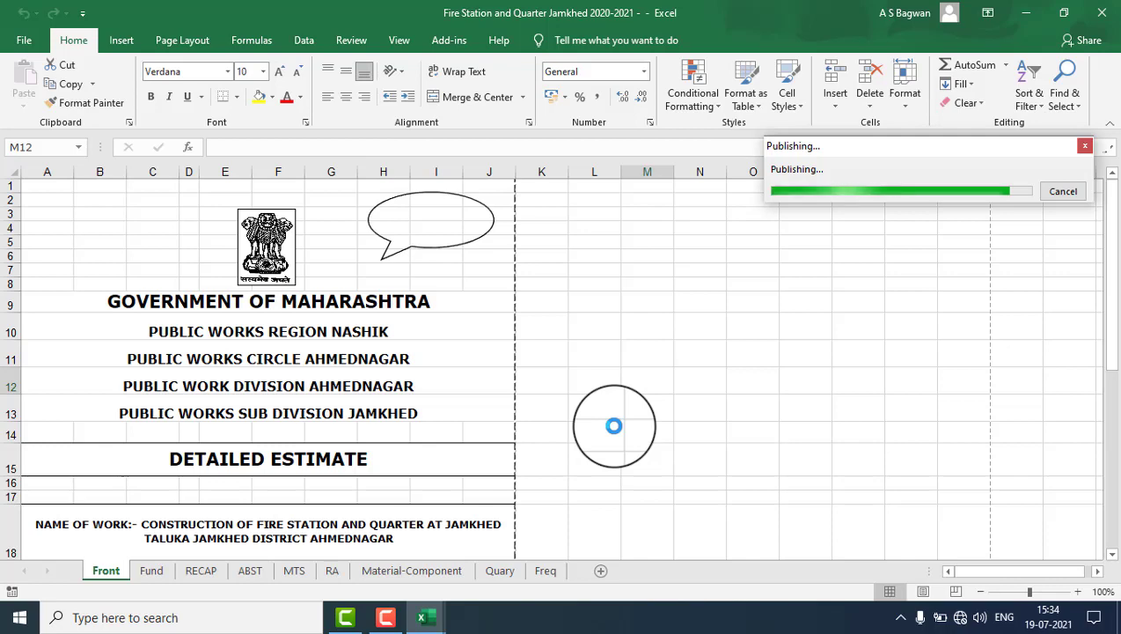
left_click(679, 374)
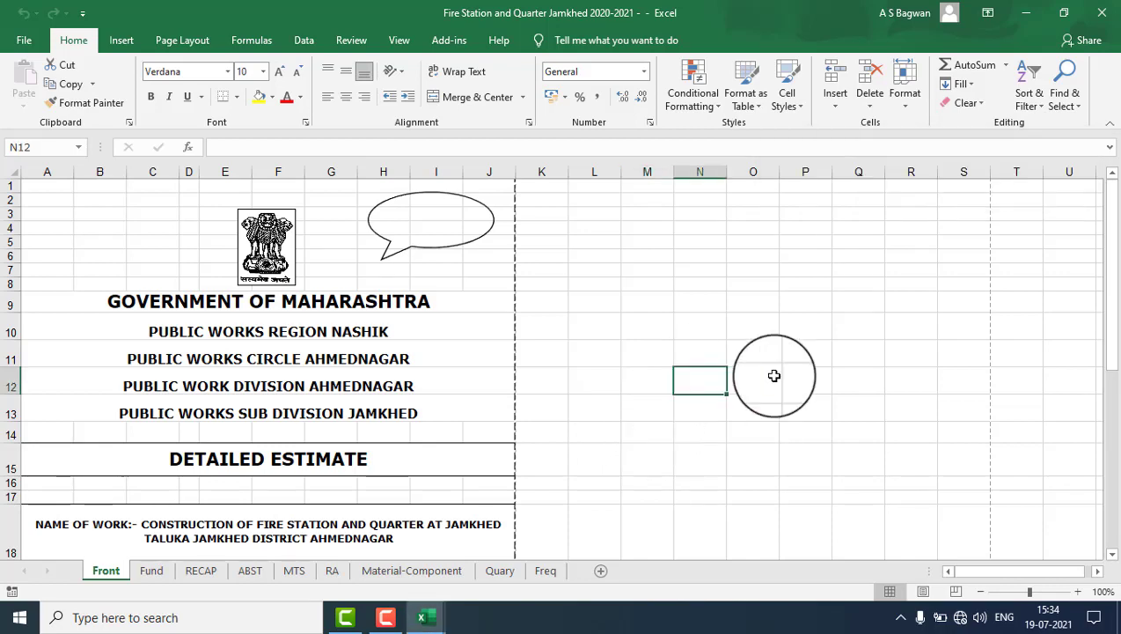
Email the workbook as a PDF attachment via File > Share > Email > Send as PDF.
left_click(26, 39)
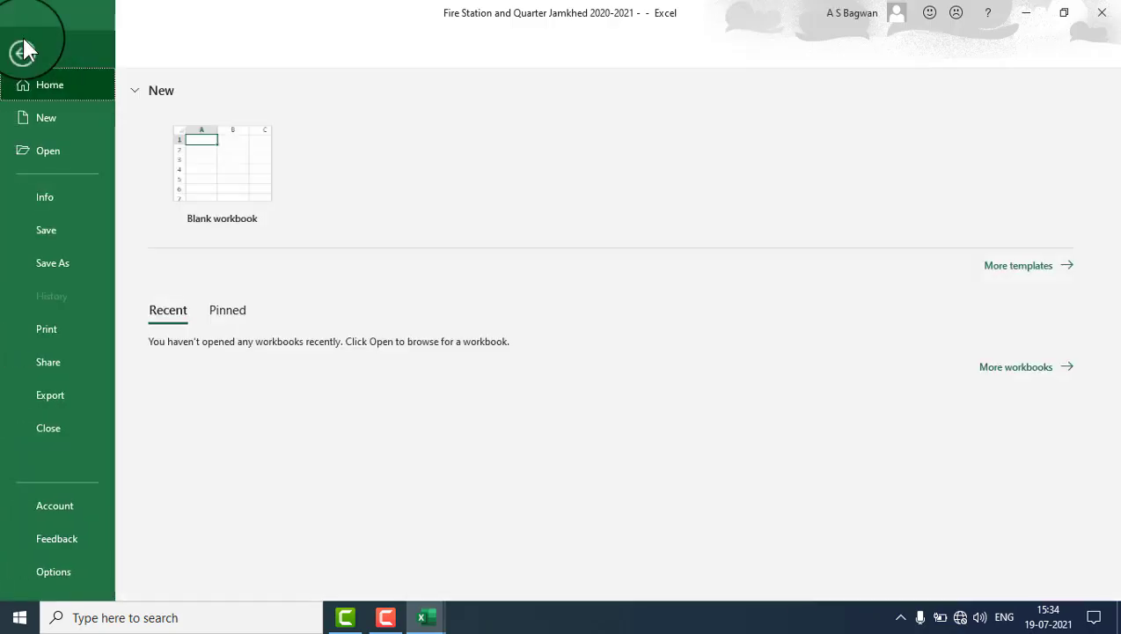
left_click(59, 362)
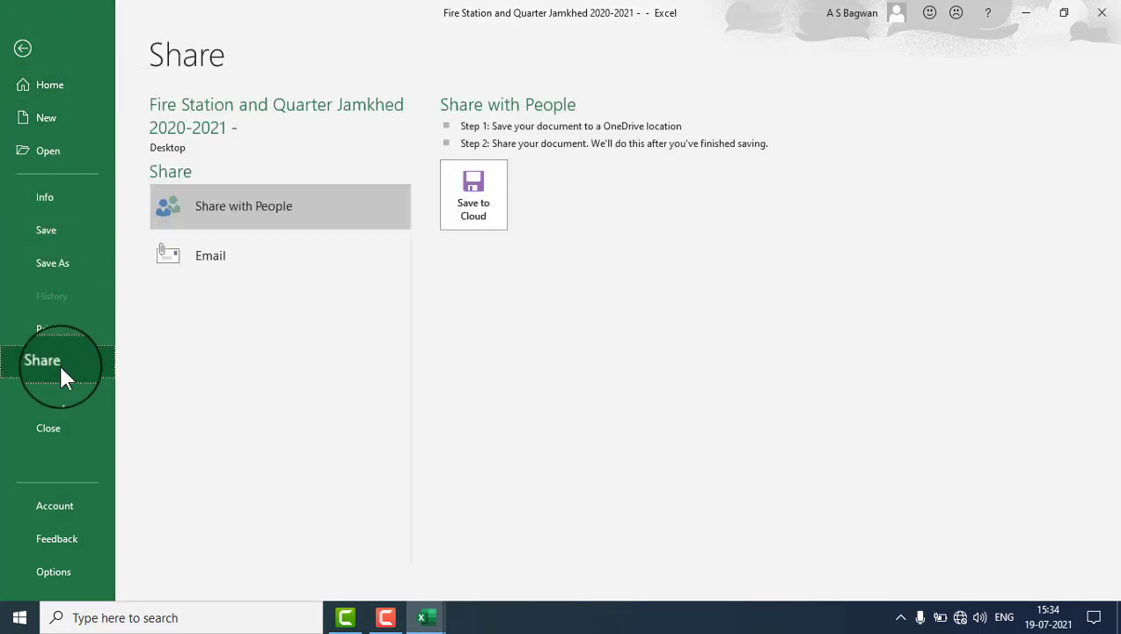
left_click(207, 257)
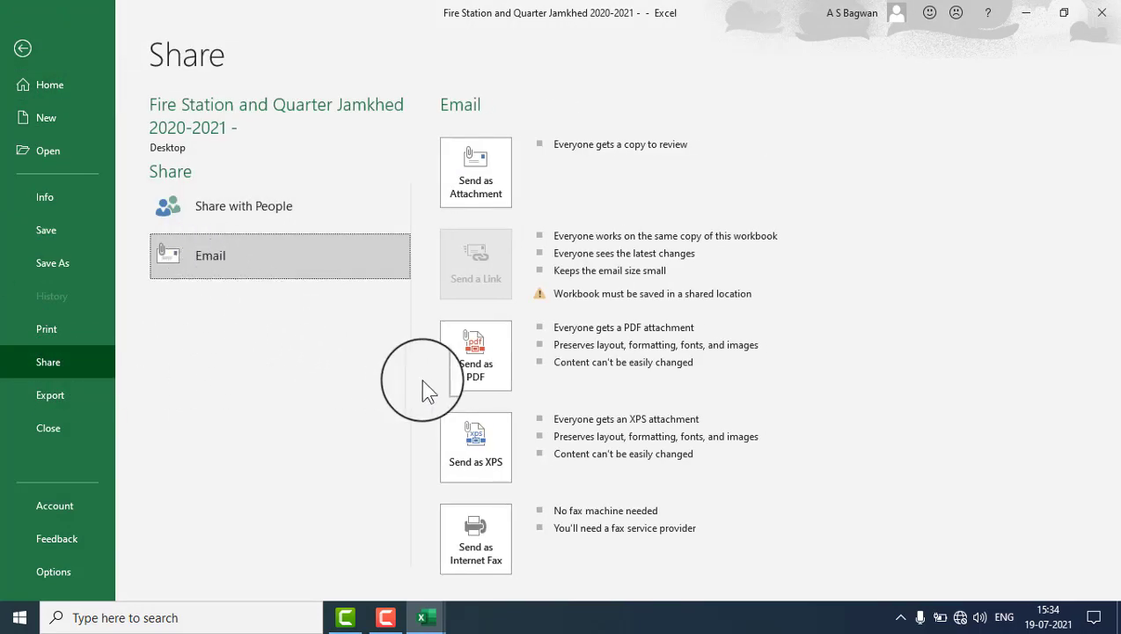
left_click(493, 389)
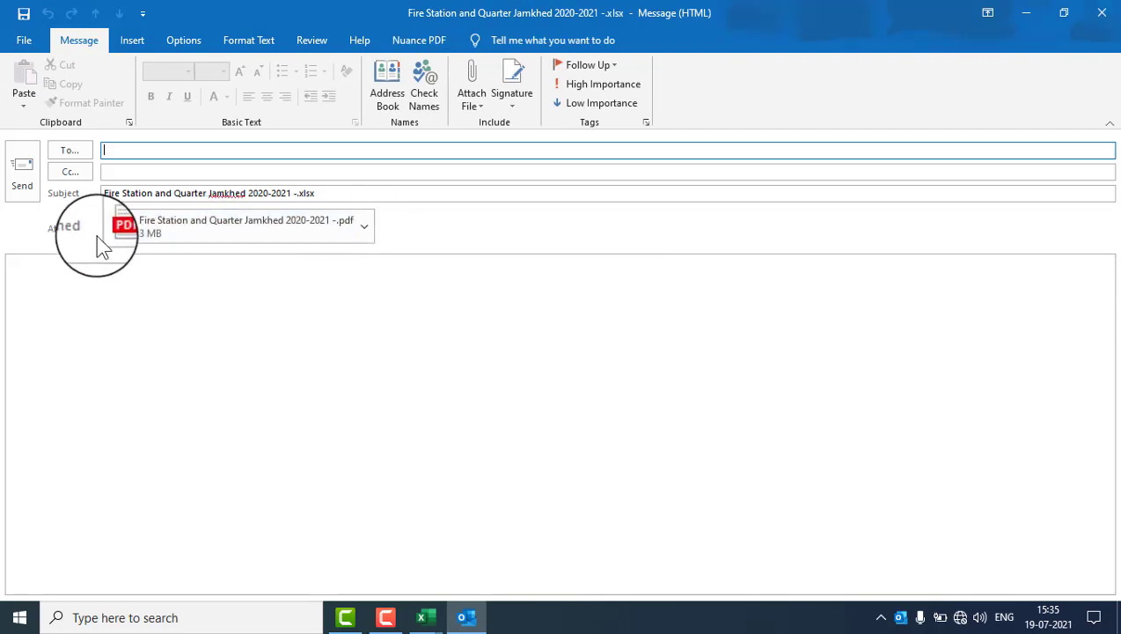
Save the PDF attachment to the Desktop with a [3] prefix, then close the message.
left_click(364, 228)
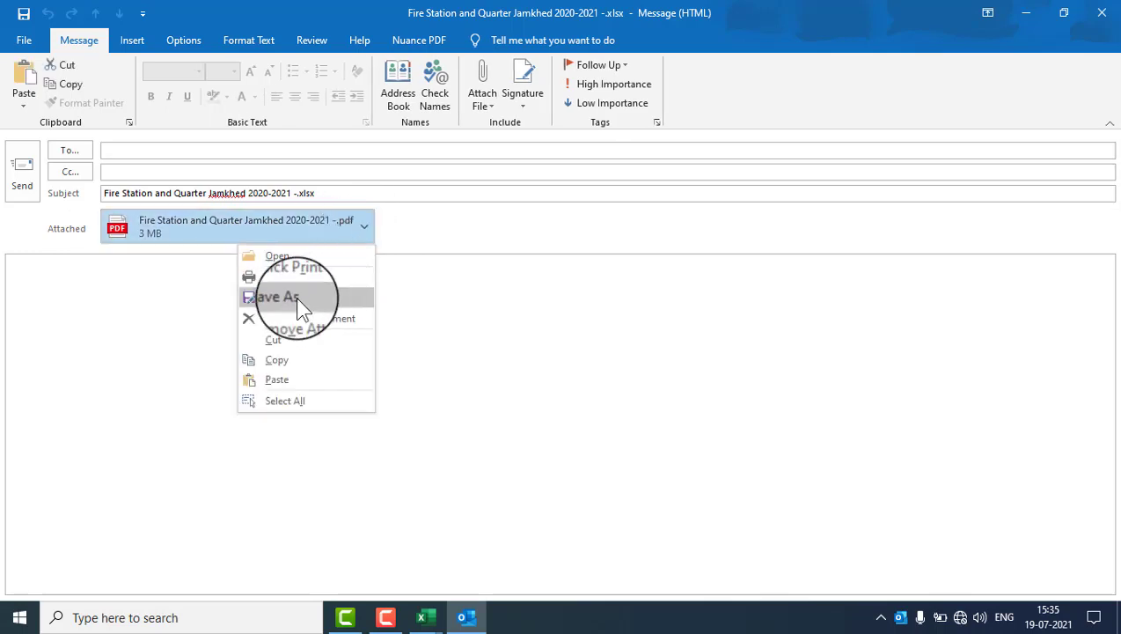
left_click(298, 300)
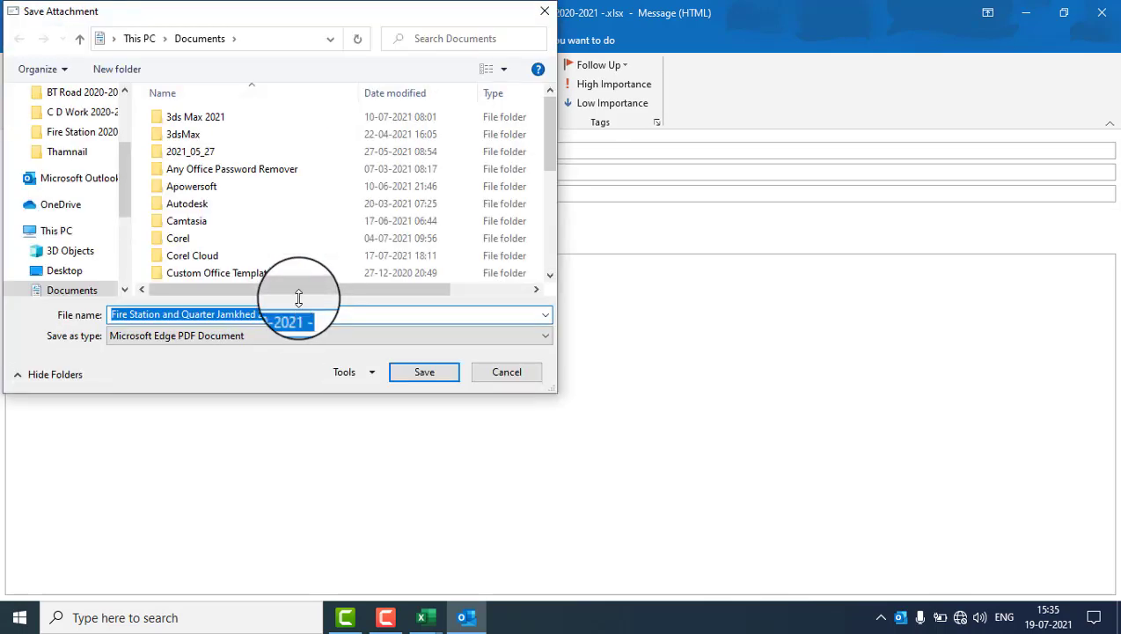
left_click(113, 315)
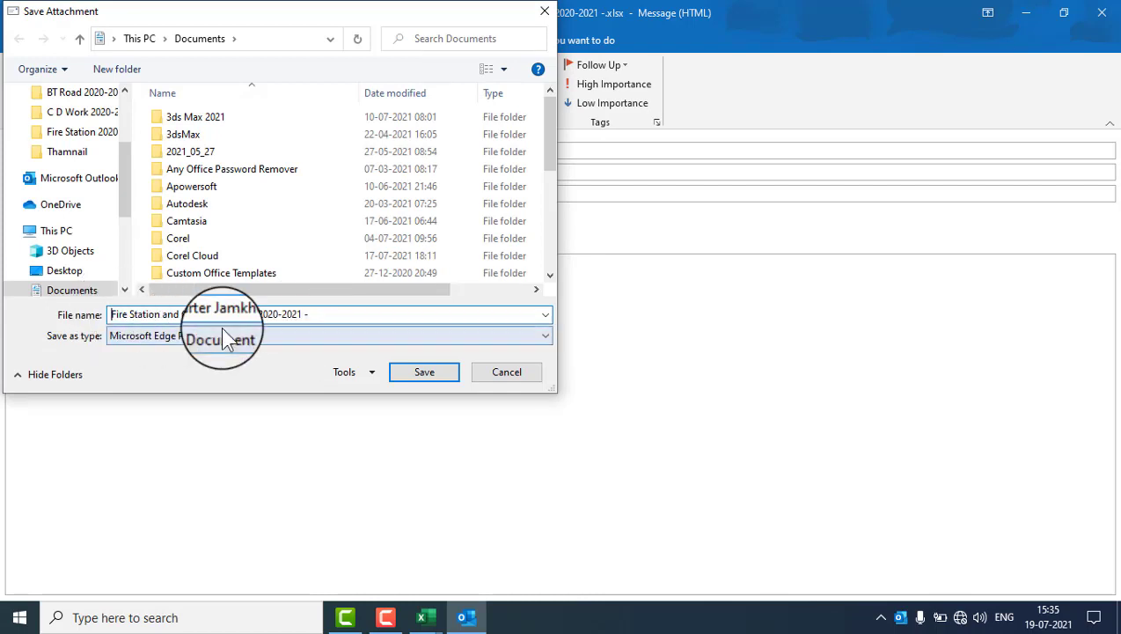
type("[3]")
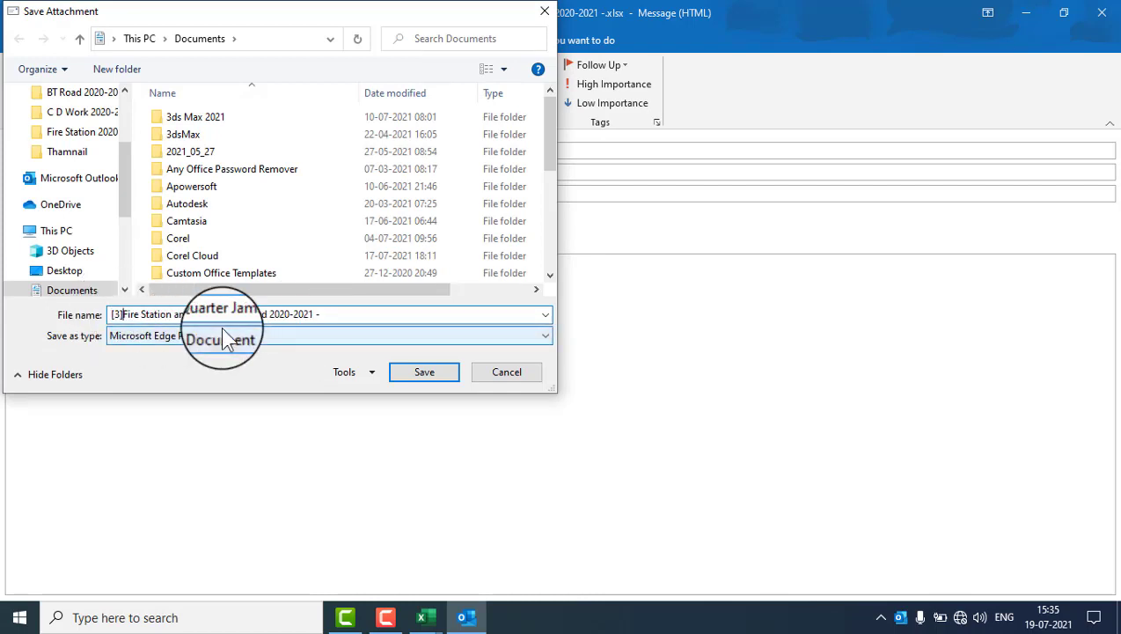
left_click(74, 273)
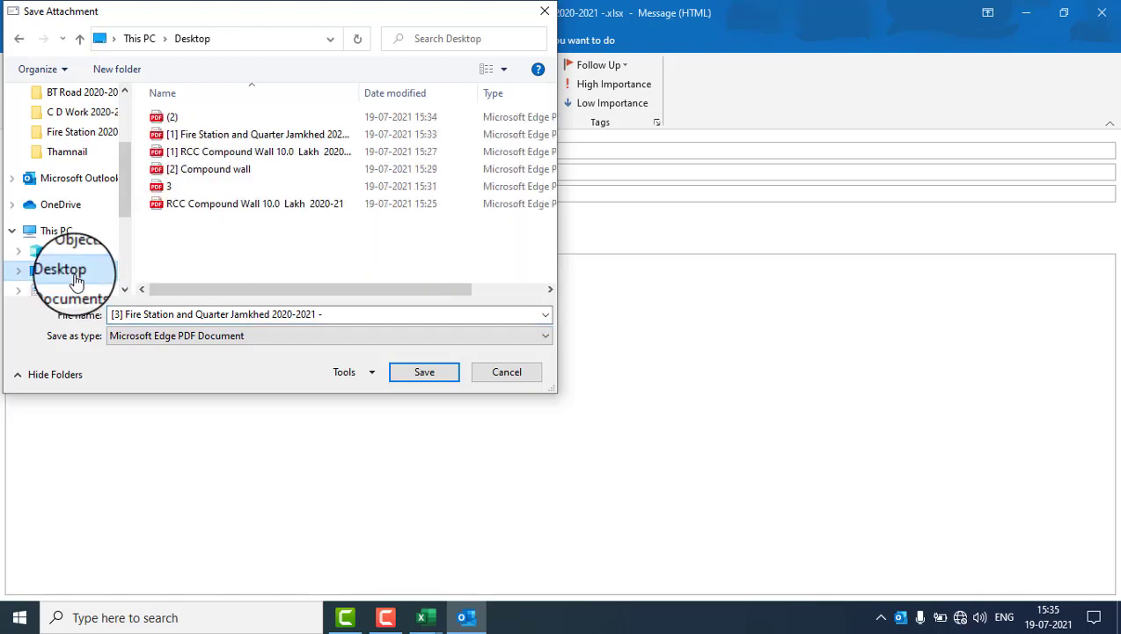
left_click(434, 376)
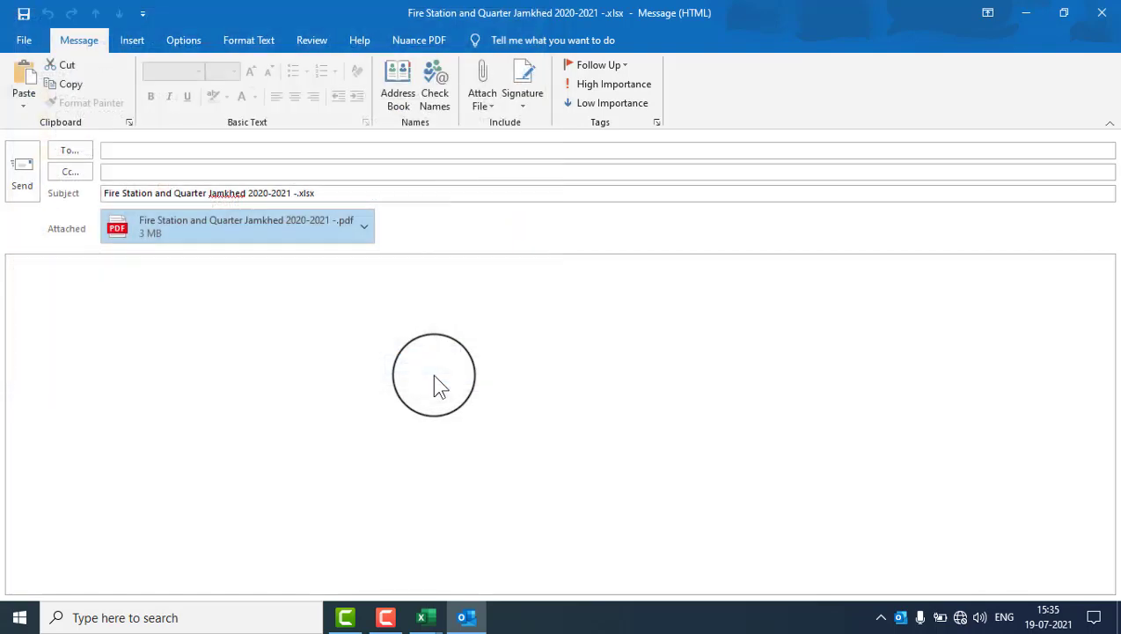
left_click(1114, 11)
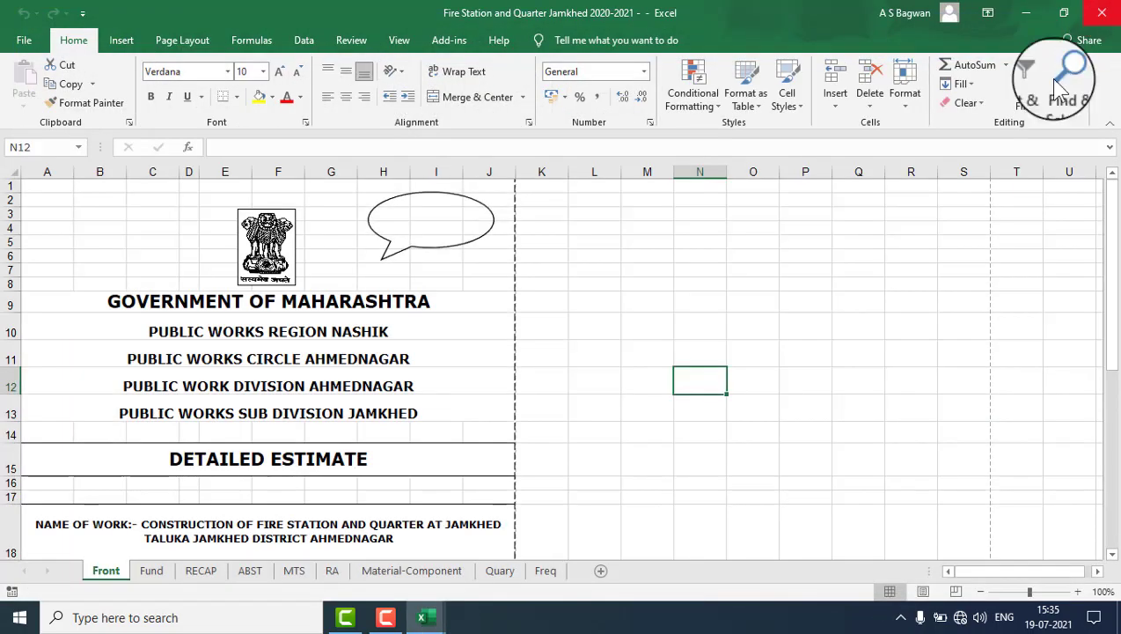
Print the entire workbook to Microsoft Print to PDF after checking the print preview.
key("ctrl+p")
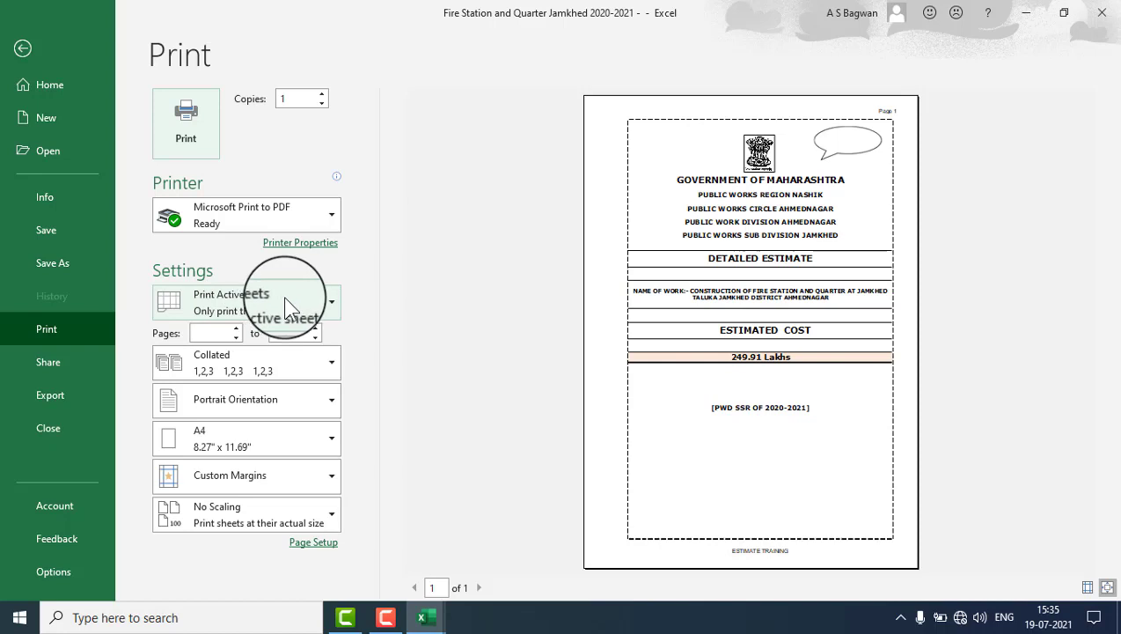
left_click(331, 302)
left_click(253, 377)
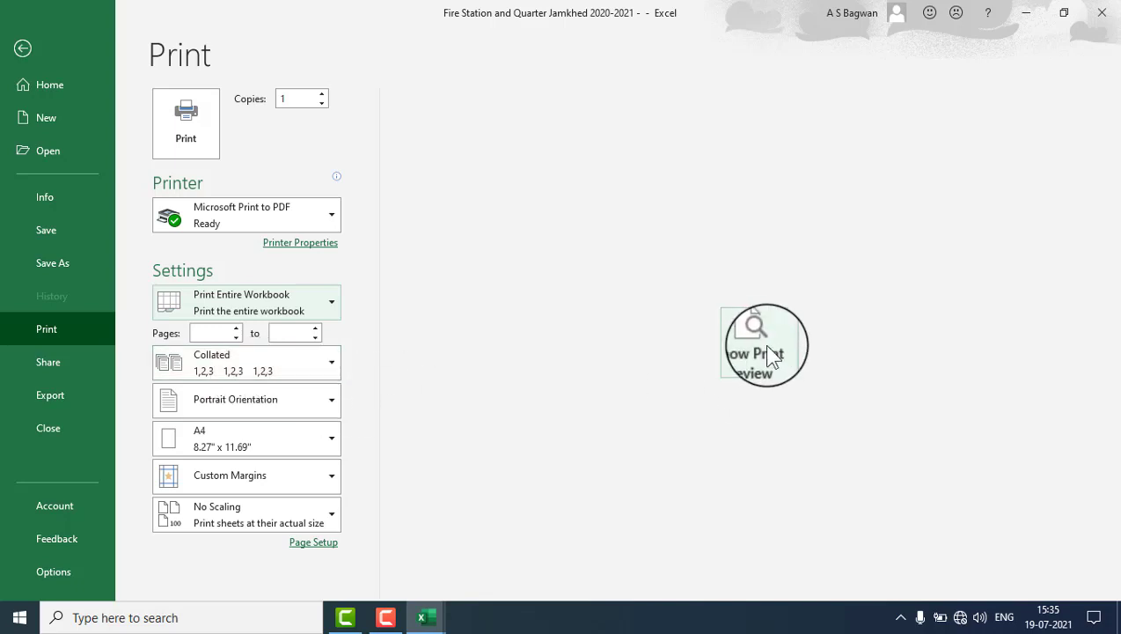
left_click(762, 347)
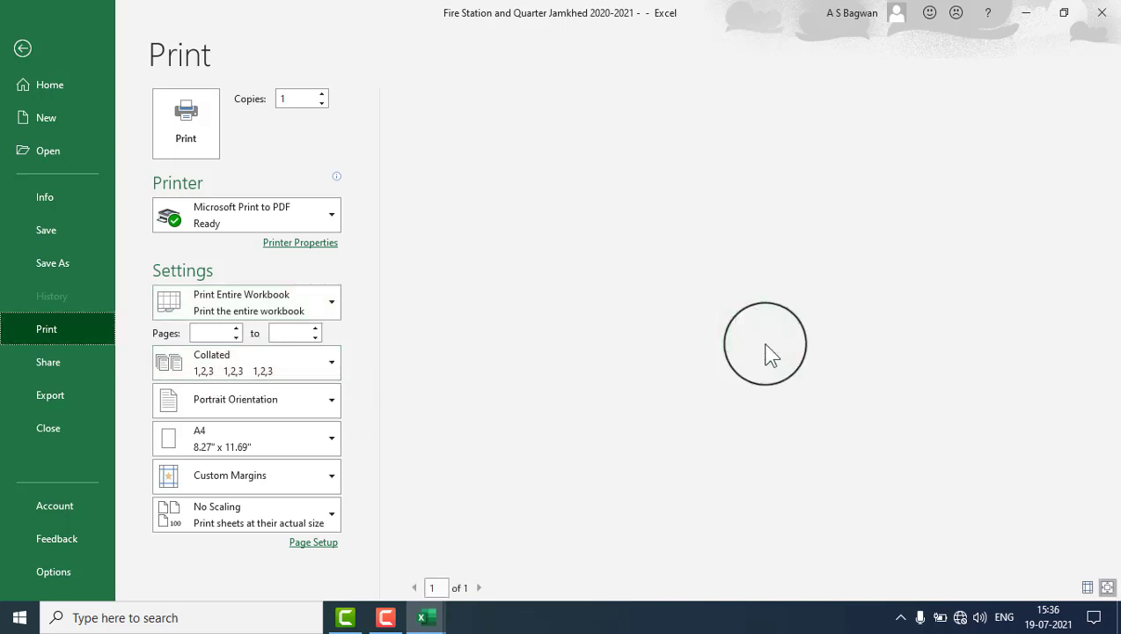
left_click(182, 134)
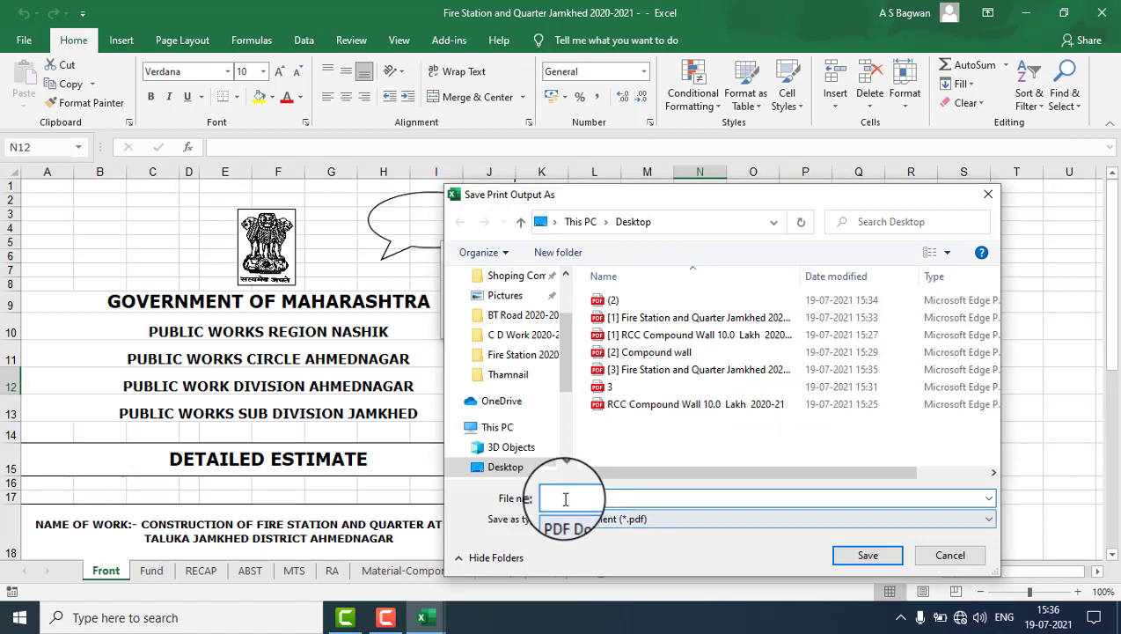
Name the print output [4], save it to the Desktop, then minimize the workbook.
left_click(564, 499)
type("[")
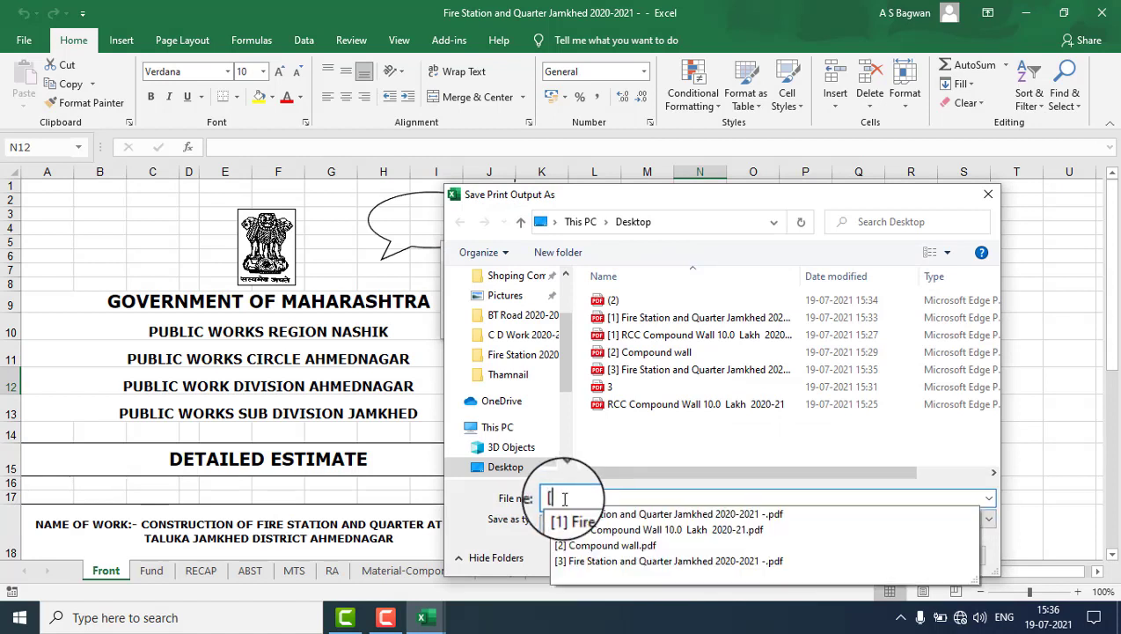
type("4]")
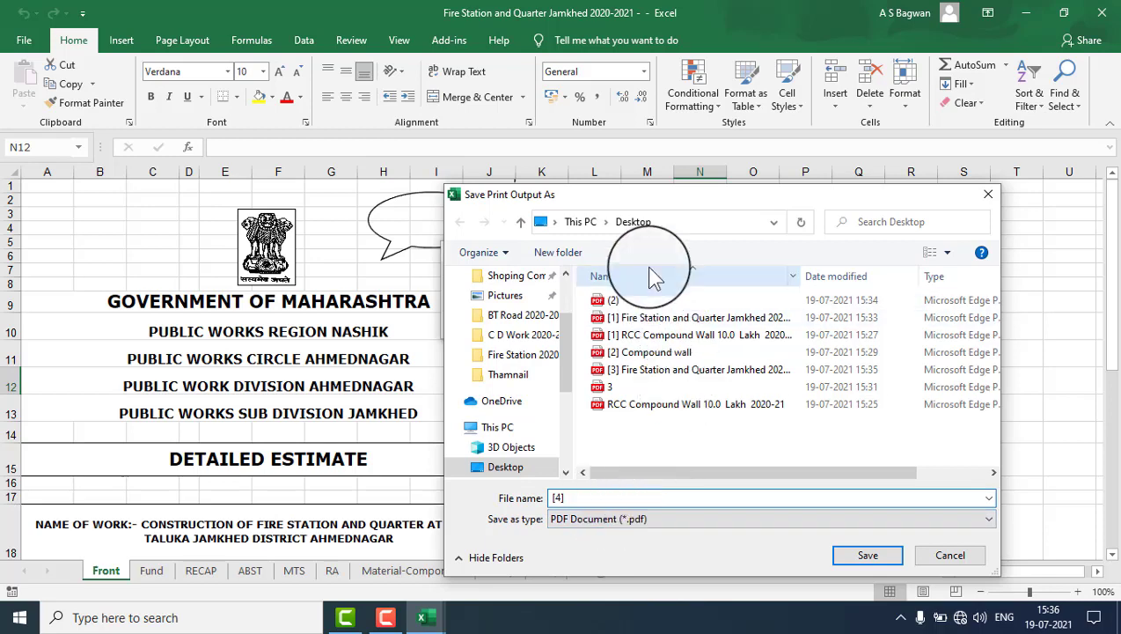
left_click(870, 557)
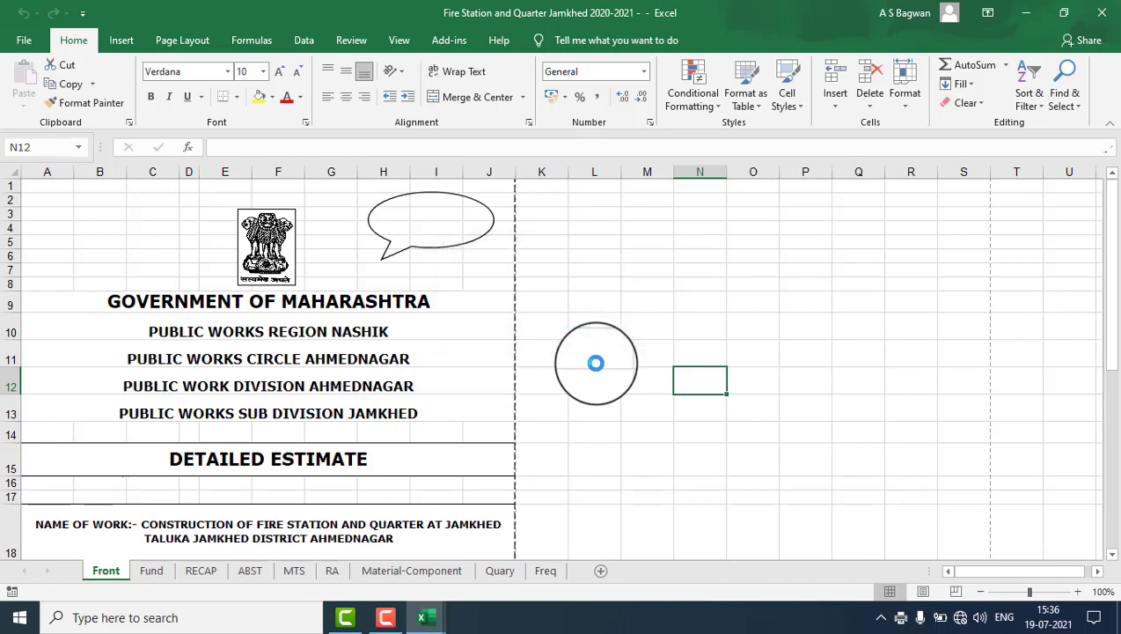
left_click(1045, 17)
Open the [1] Fire Station PDF in Edge and scroll through its 96 pages.
left_click(1016, 17)
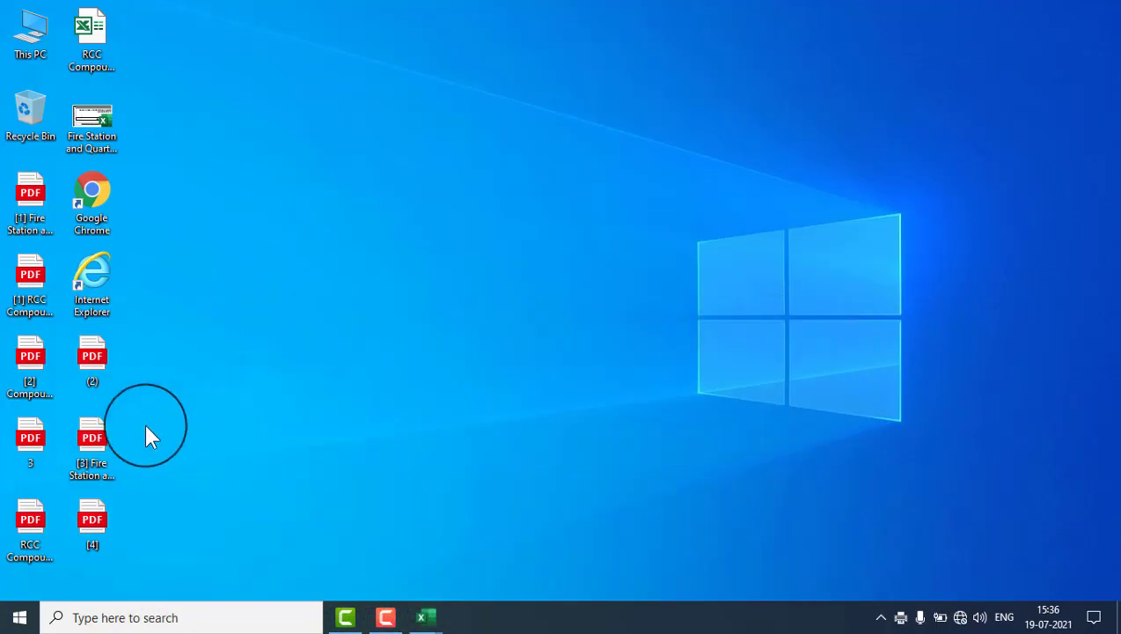
mouse_move(26, 553)
left_mouse_down()
mouse_move(43, 189)
mouse_move(41, 207)
mouse_move(37, 198)
left_mouse_up()
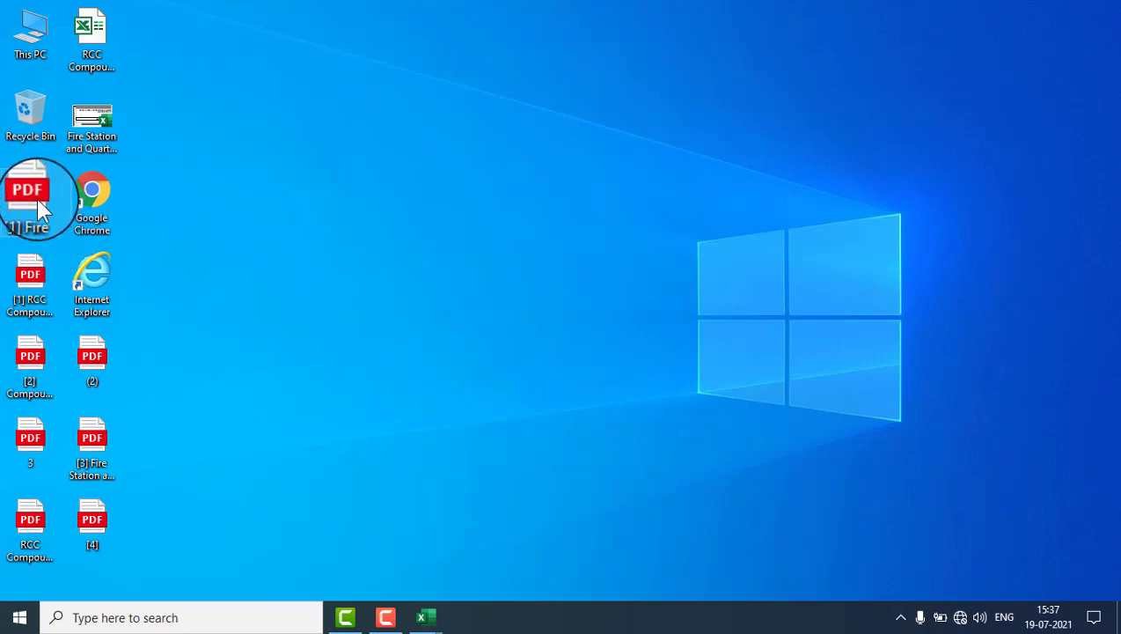
left_click_drag(37, 198, 35, 199)
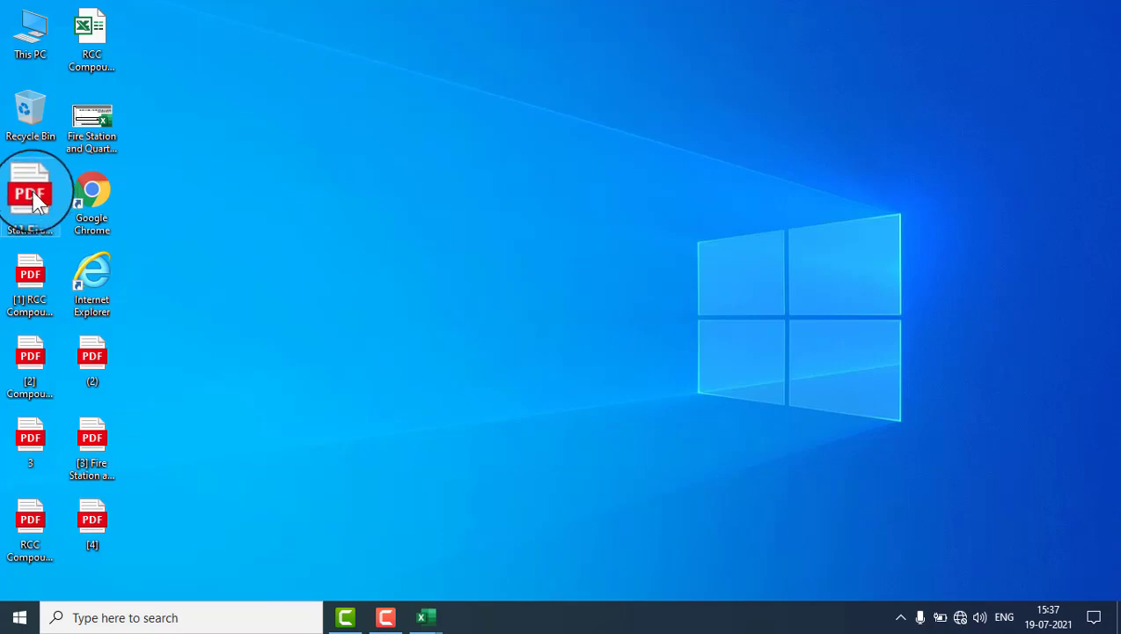
double_click(35, 199)
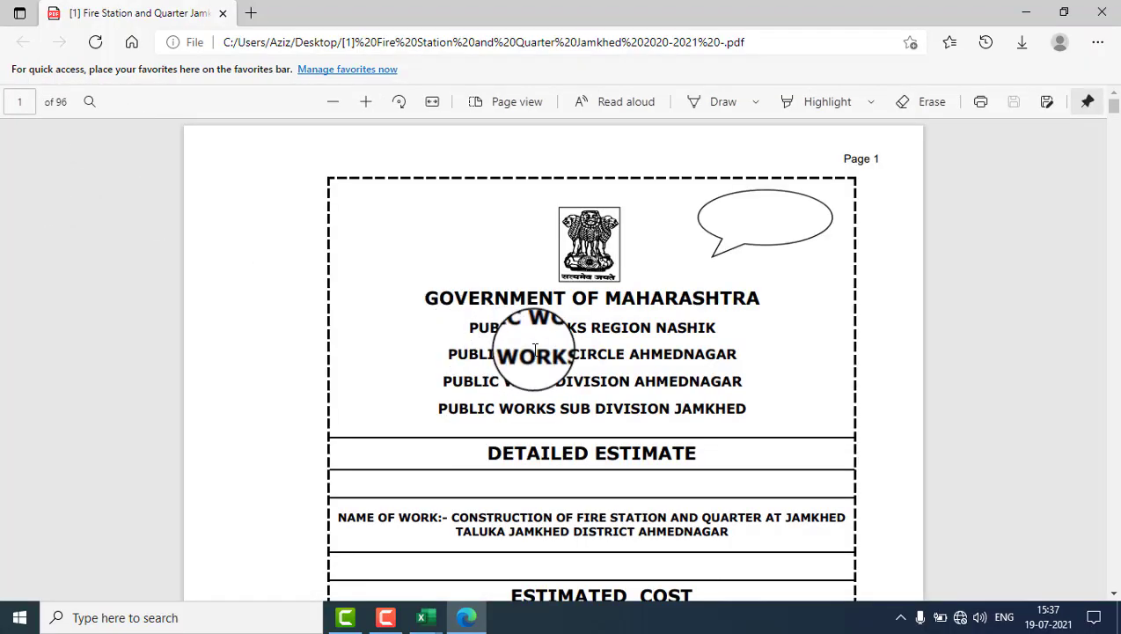
left_click_drag(1113, 110, 1111, 507)
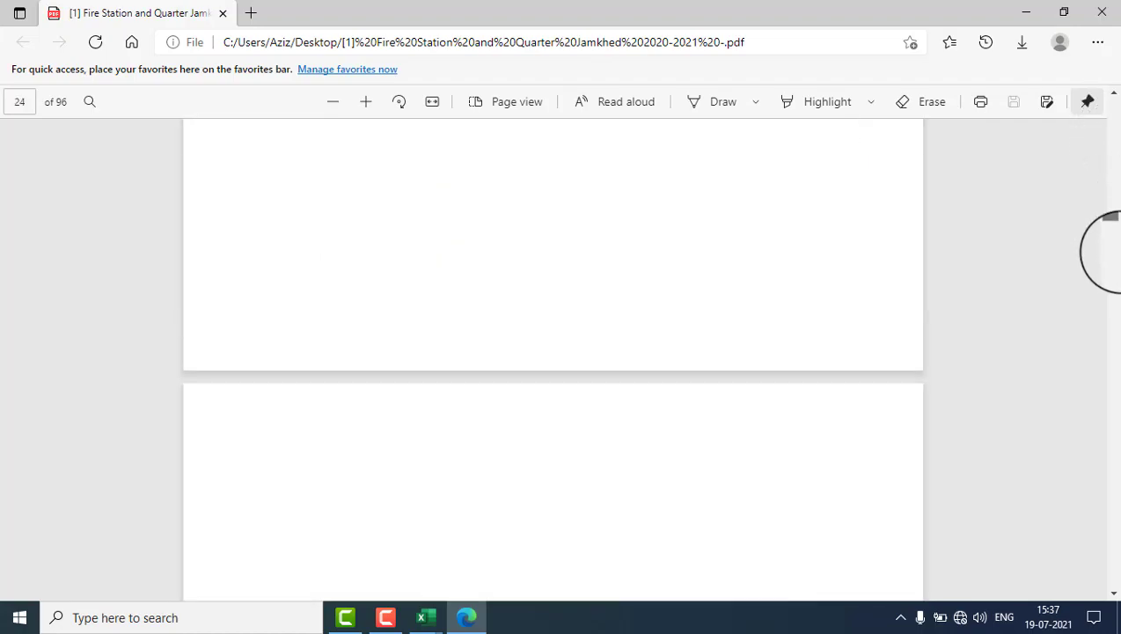
scroll(717, 388, "down", 15)
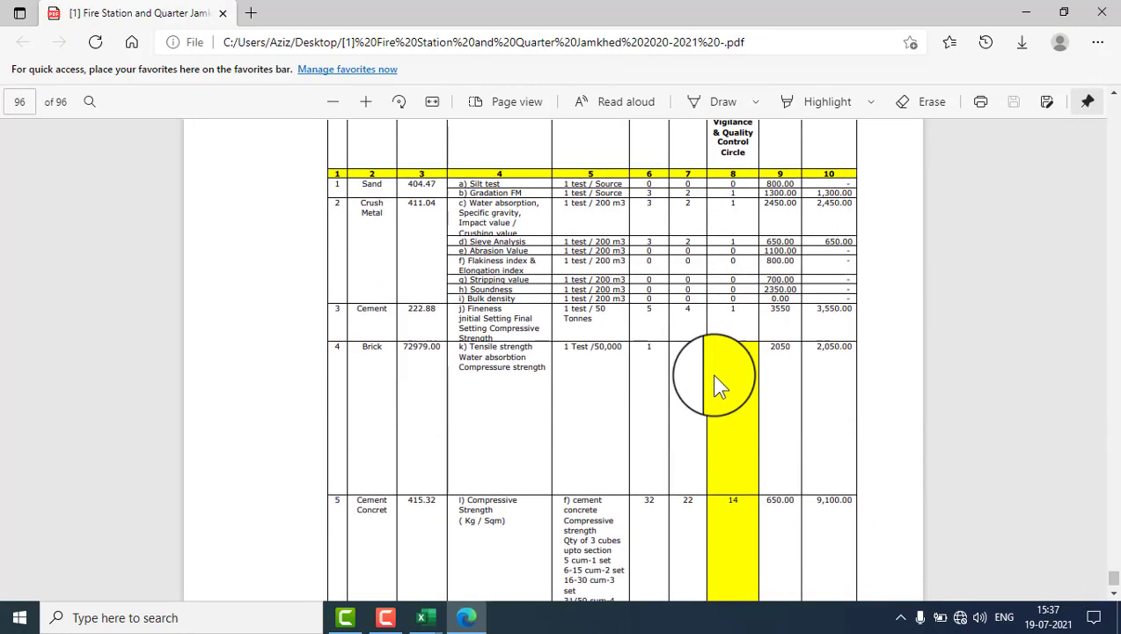
scroll(709, 353, "up", 5)
scroll(712, 348, "up", 5)
scroll(706, 346, "up", 5)
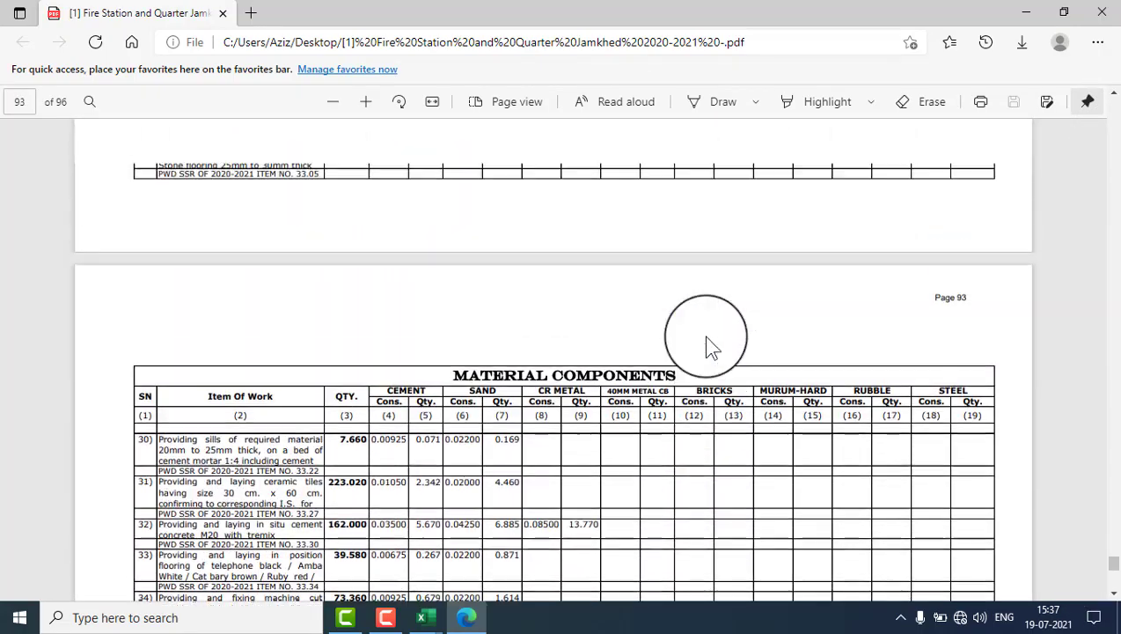
scroll(731, 299, "up", 5)
Close the [1] PDF, then check the 96-page (2).pdf and close it.
left_click(1102, 13)
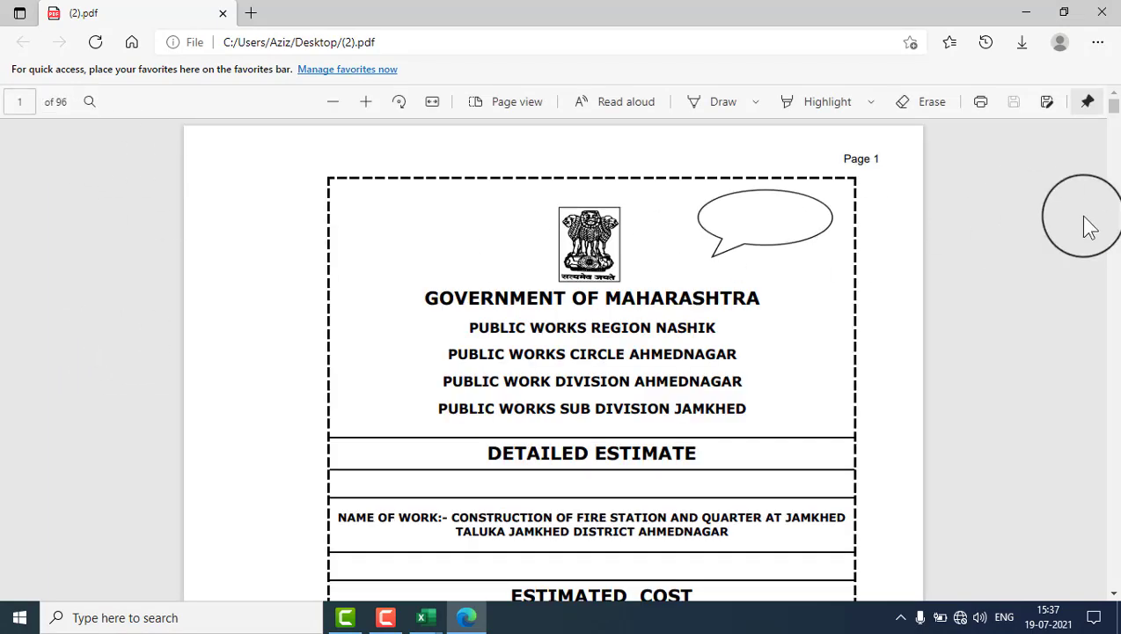
left_click_drag(1115, 107, 1113, 268)
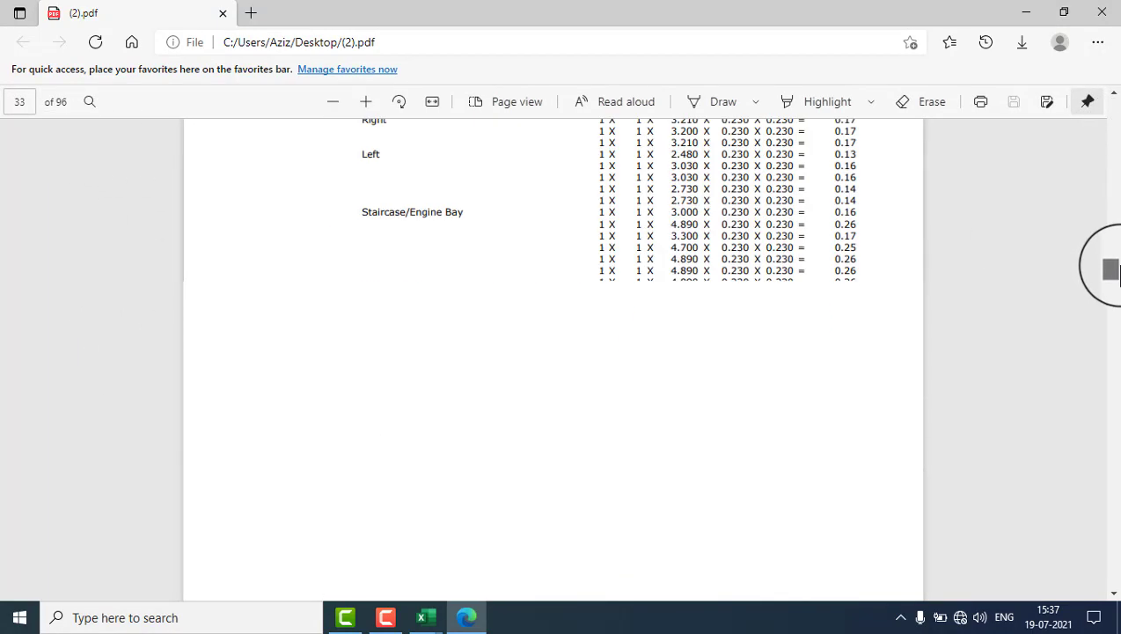
left_click(1101, 10)
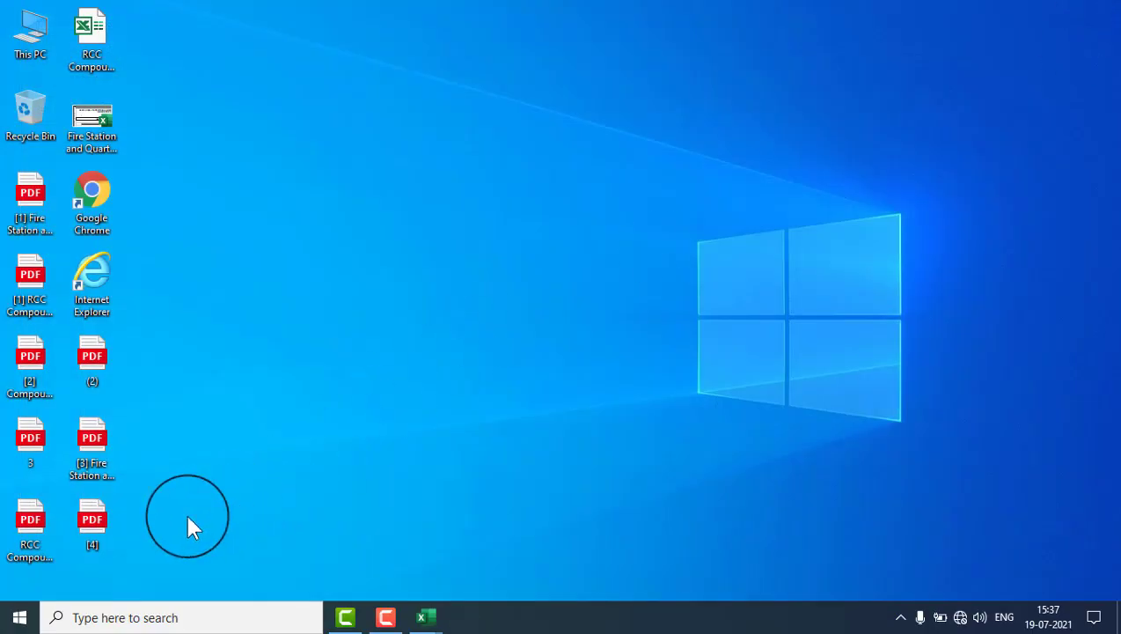
double_click(103, 437)
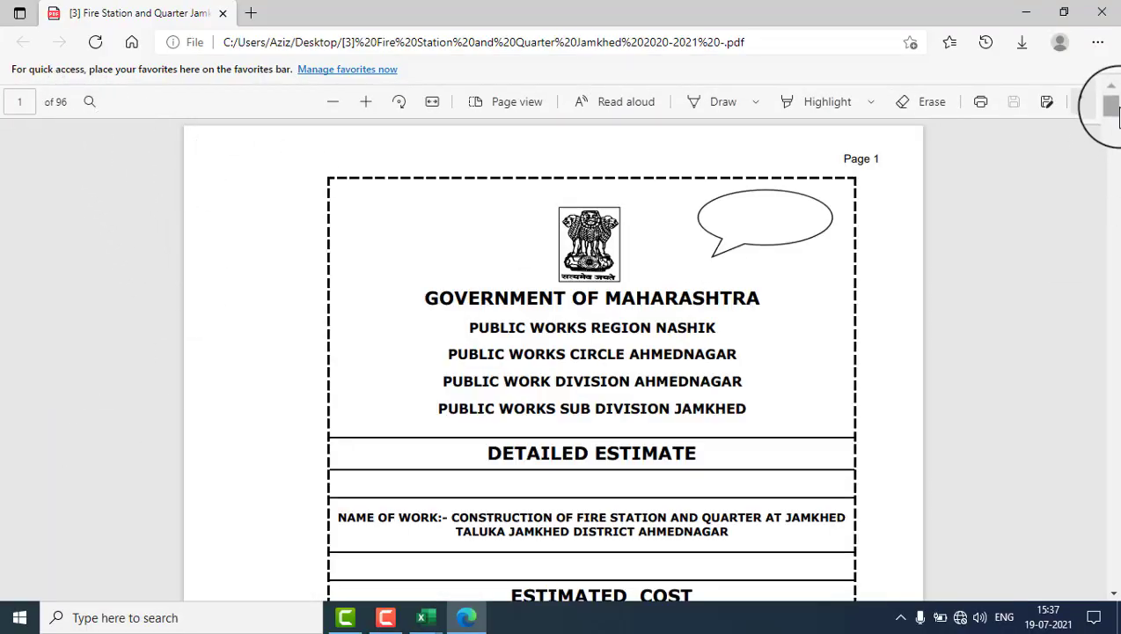
left_click_drag(1113, 101, 1114, 167)
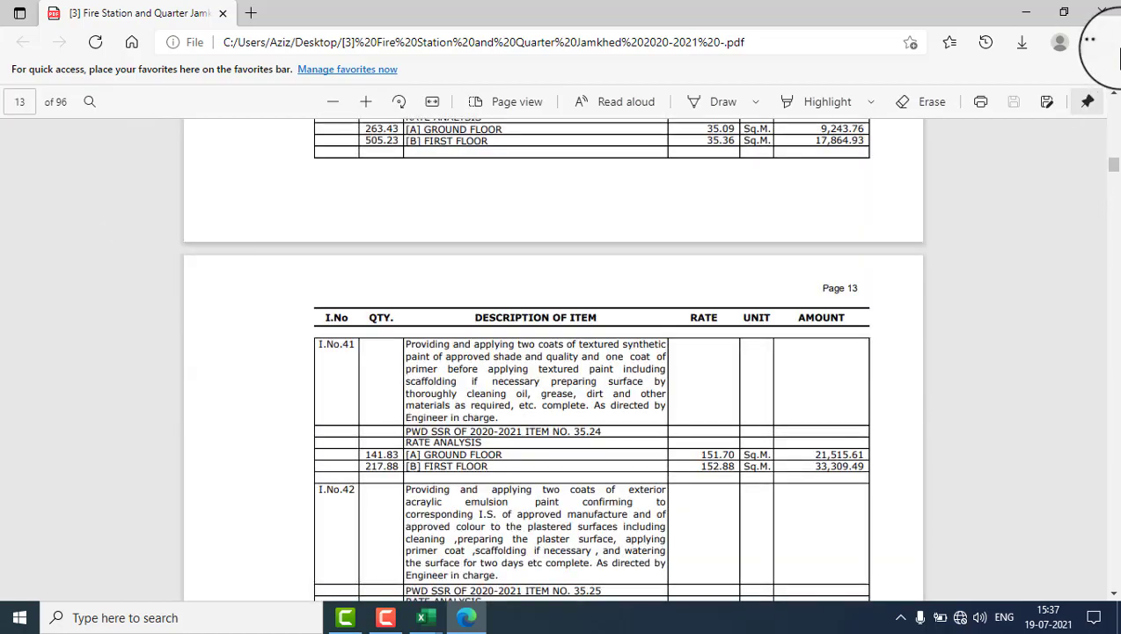
left_click(1101, 13)
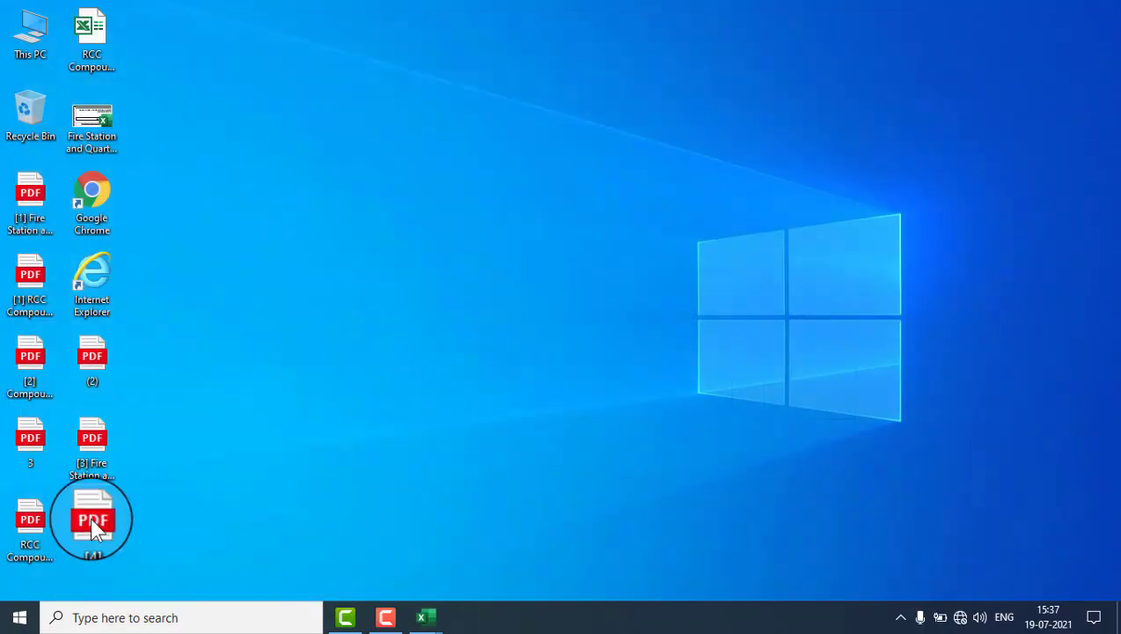
double_click(92, 523)
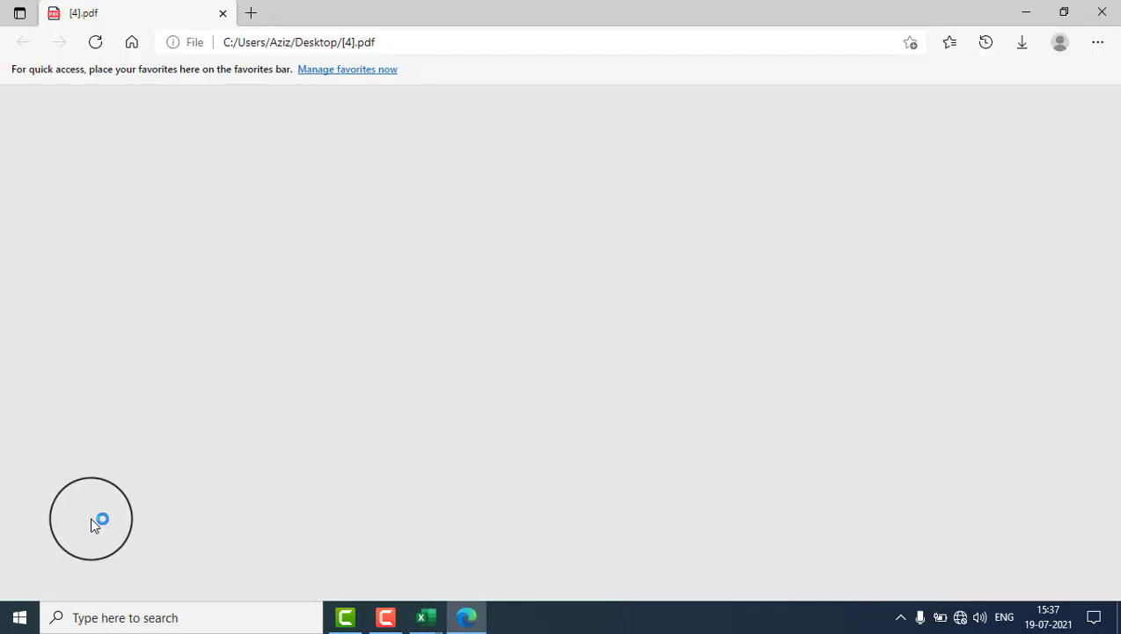
scroll(602, 244, "down", 2)
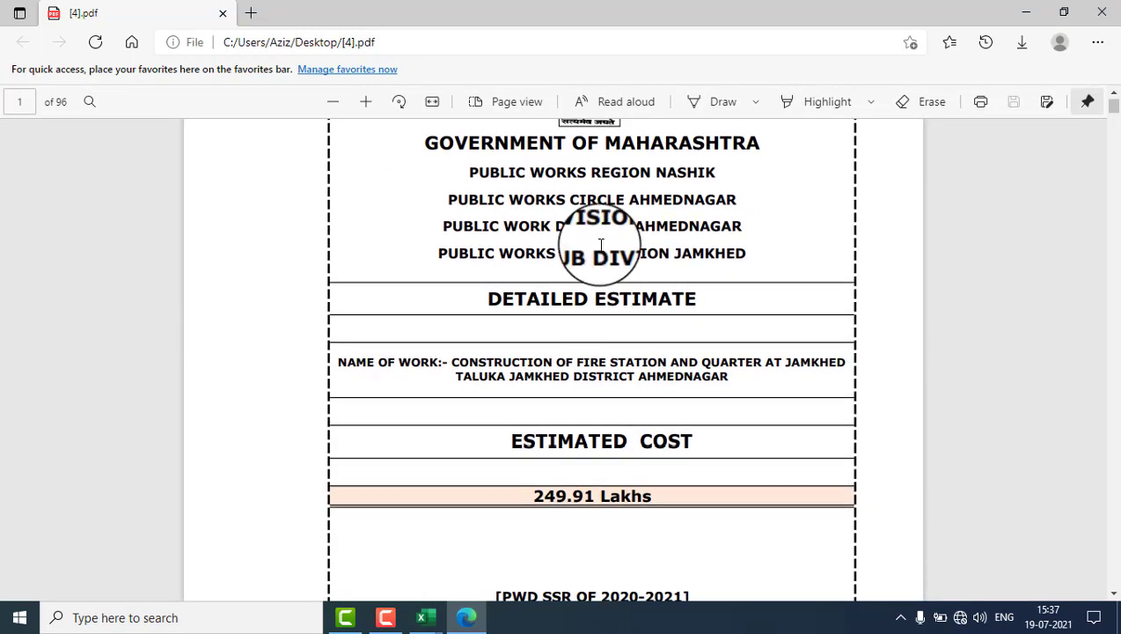
scroll(601, 245, "down", 2)
scroll(643, 338, "down", 3)
scroll(744, 401, "down", 4)
scroll(743, 401, "down", 4)
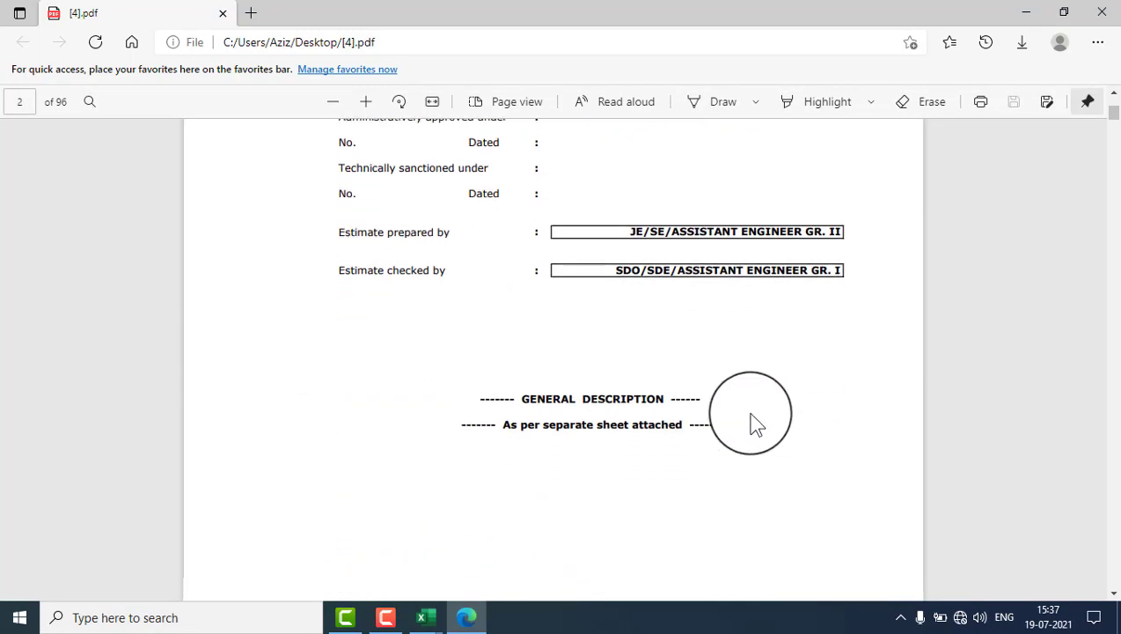
scroll(749, 414, "down", 10)
scroll(750, 413, "down", 3)
scroll(750, 414, "down", 5)
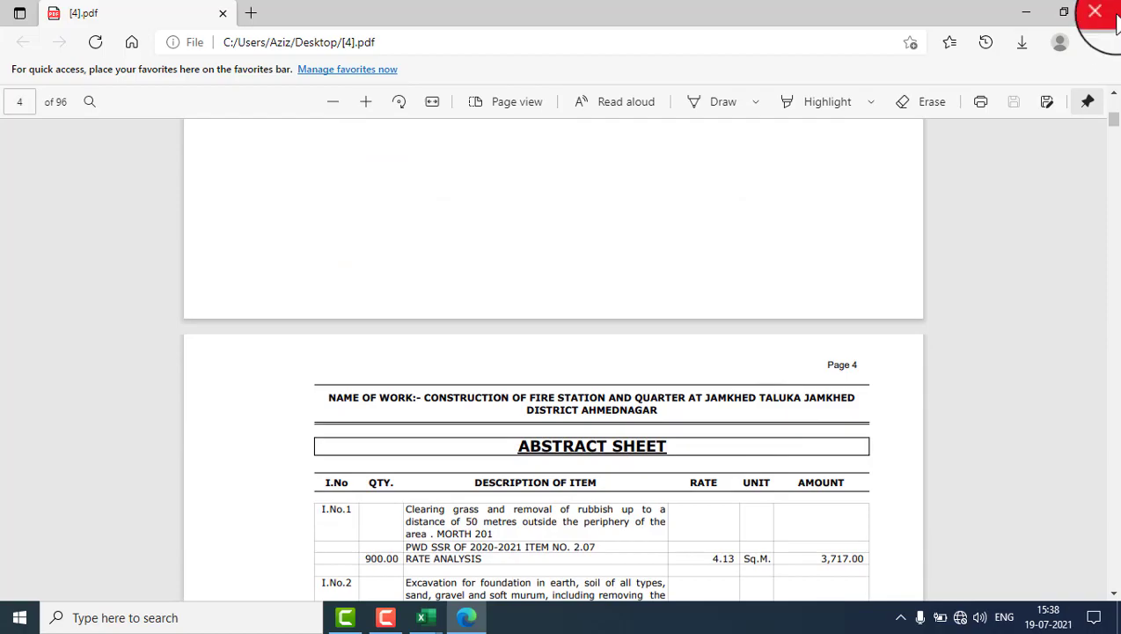
left_click(1111, 16)
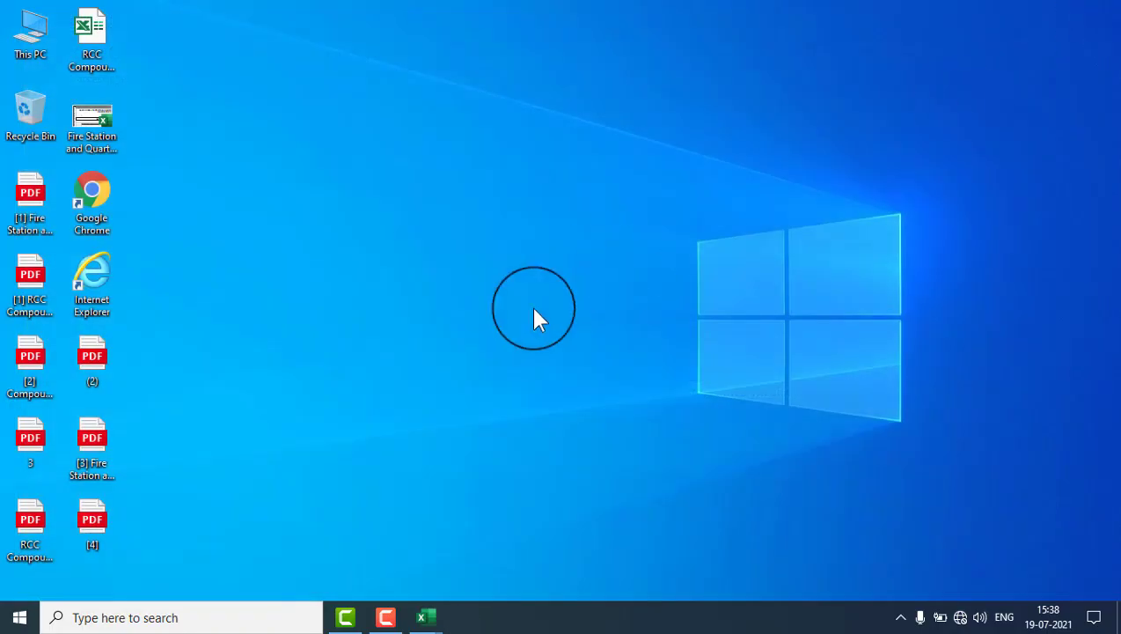